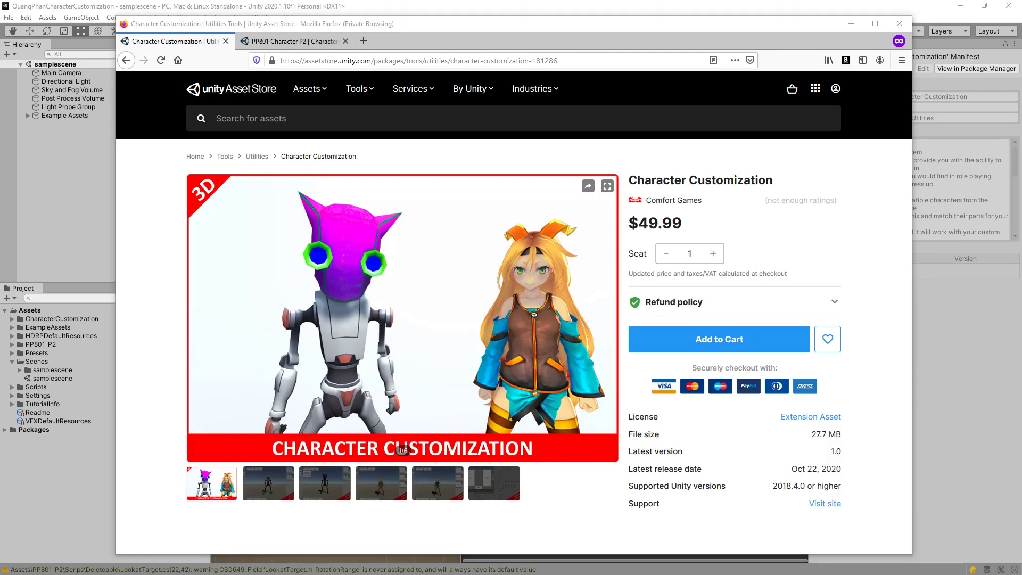
- Check the supported Unity versions on the PP801 Character P2 asset page, and return to the Unity editor
click(293, 41)
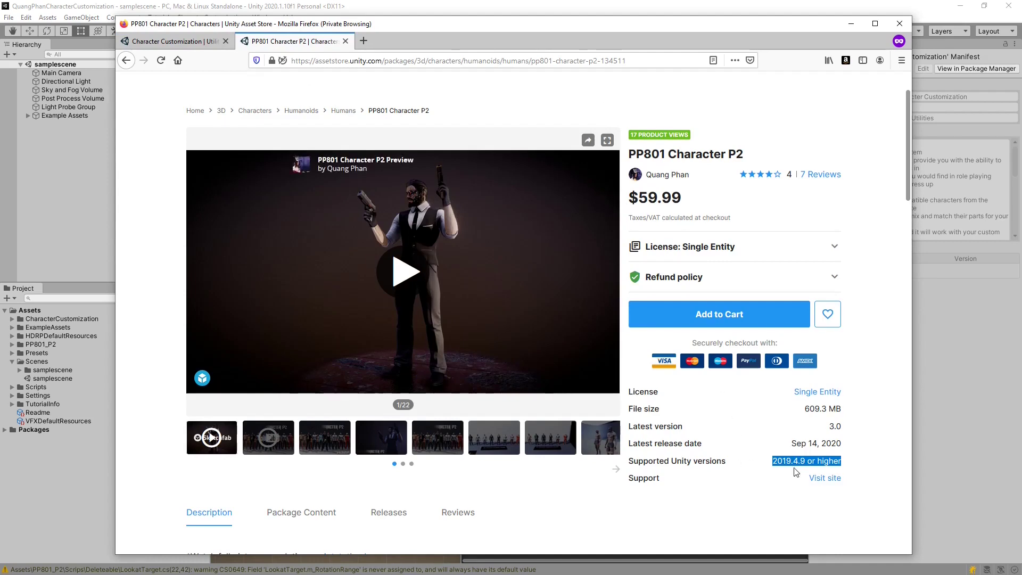
drag(631, 25, 0, 24)
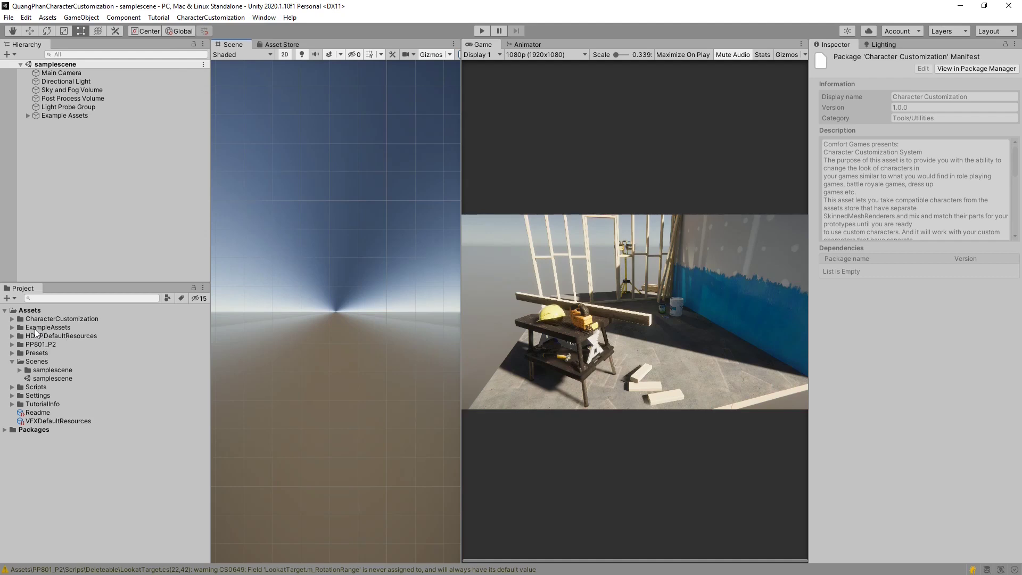
- Add the scenes CharacterCustomization01_Game, 02_Gender, 03_Male and 04_Female to the project's Scenes In Build list and close the build settings
click(8, 17)
click(43, 121)
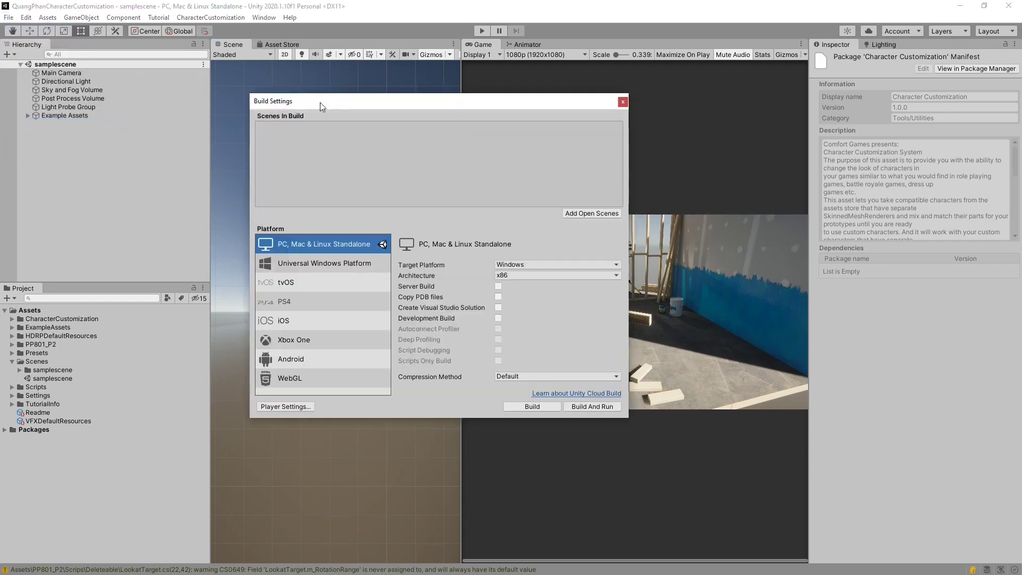
click(12, 318)
click(20, 327)
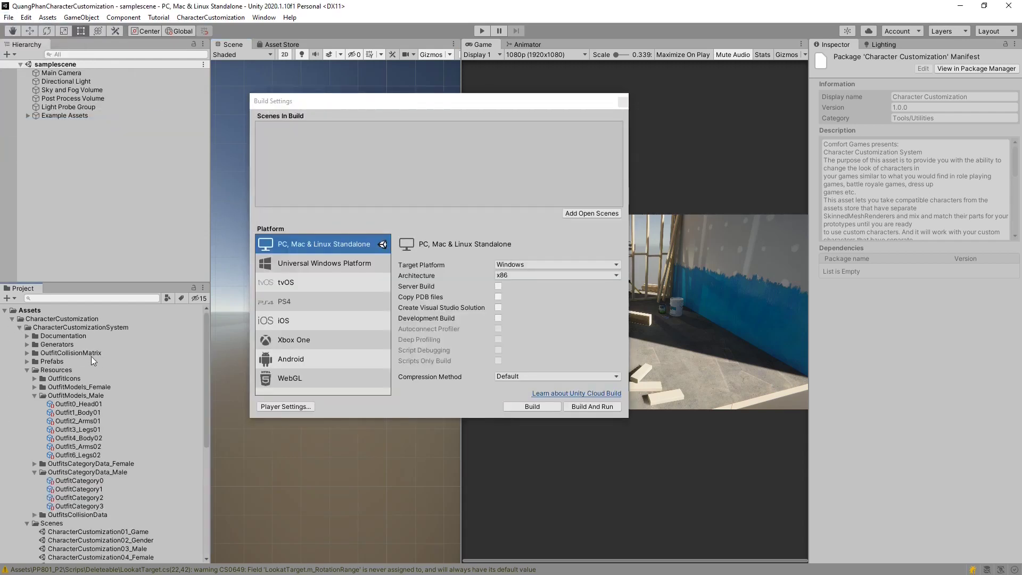
scroll(118, 388, down, 5)
click(137, 405)
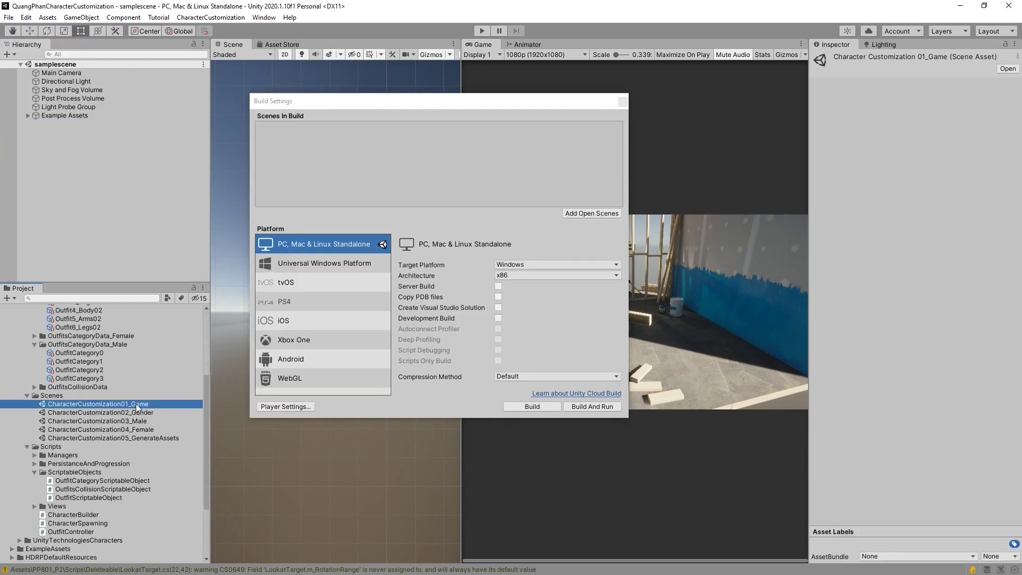
shift+click(139, 429)
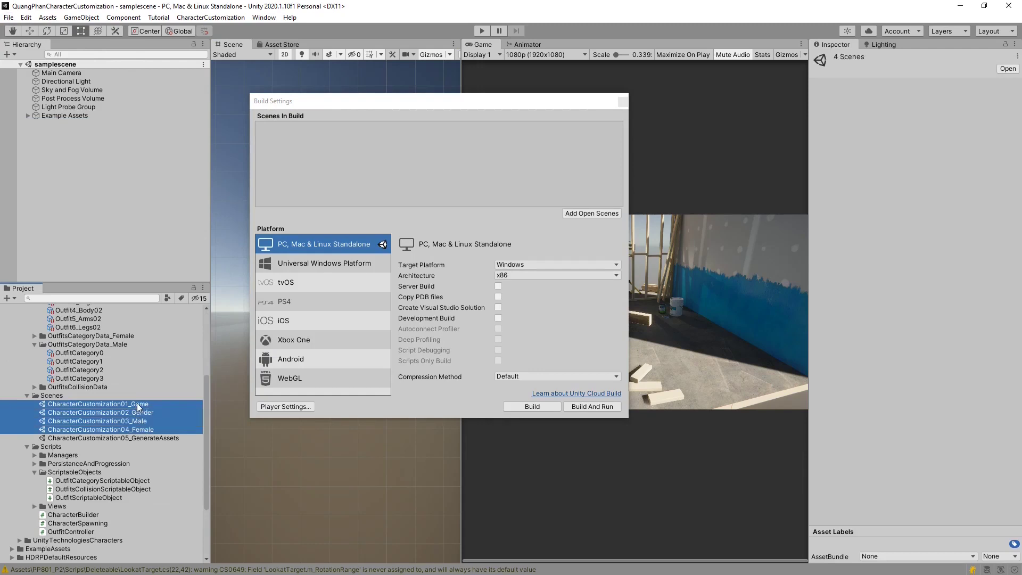
drag(139, 407, 372, 159)
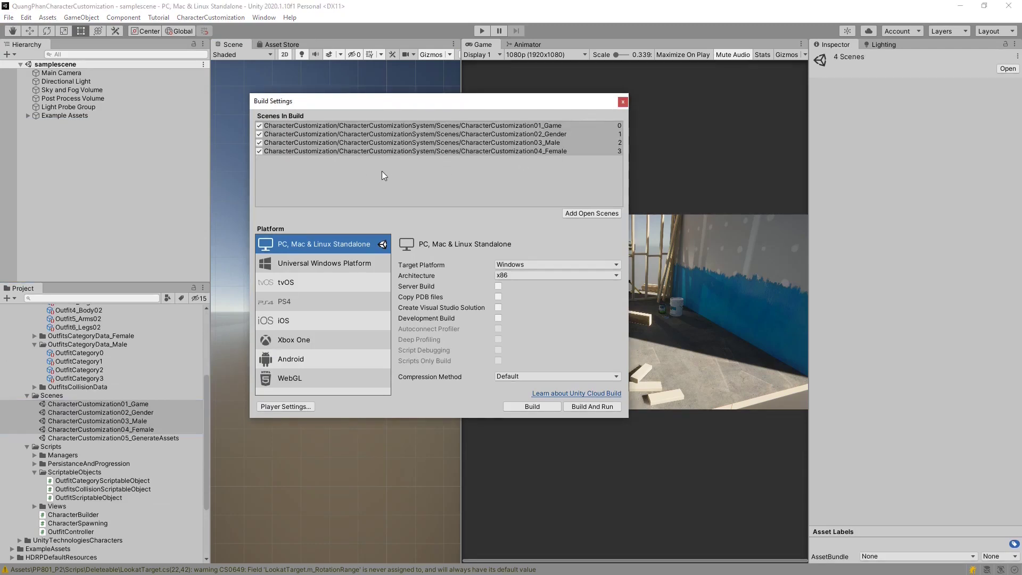
scroll(114, 450, down, 4)
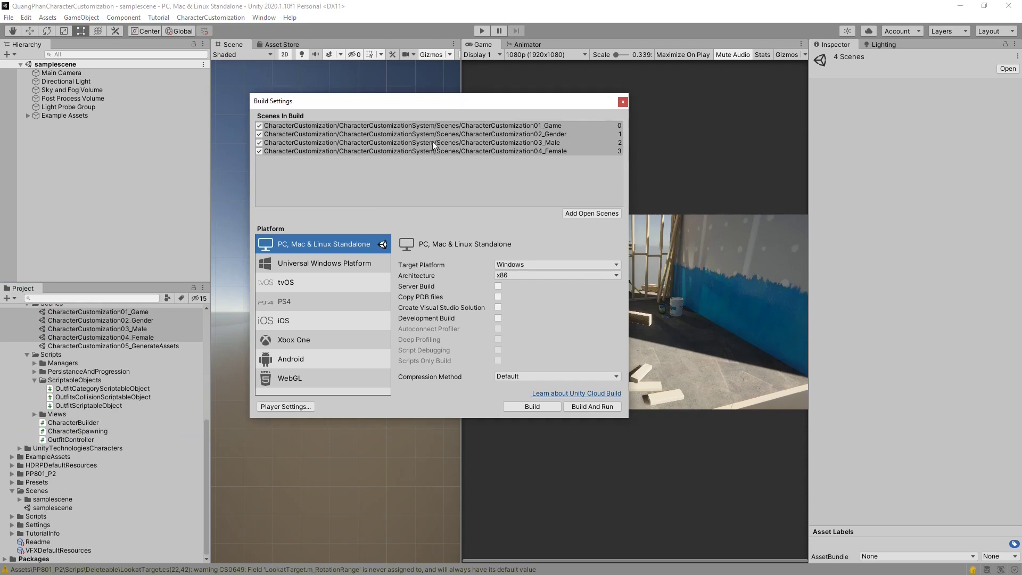
click(623, 102)
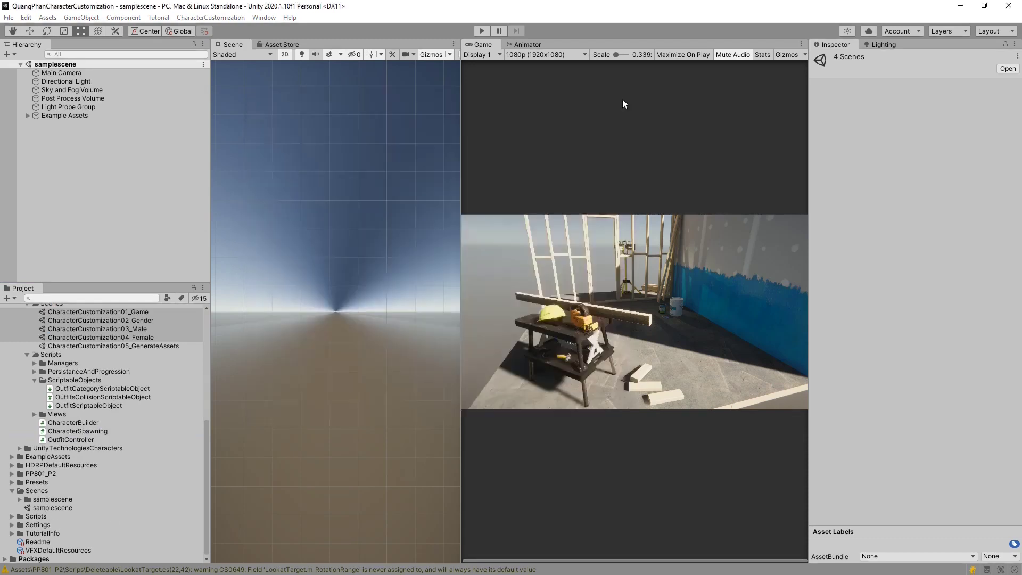
- Open the CharacterCustomization01_Game scene, run it in play mode and choose the Male character for customization
scroll(141, 383, up, 5)
double_click(128, 440)
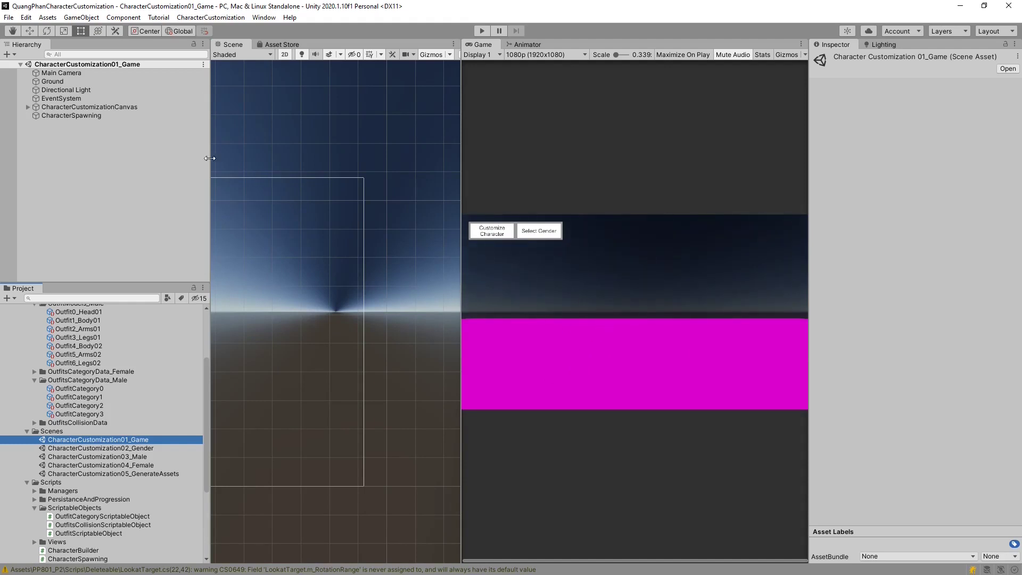
click(483, 31)
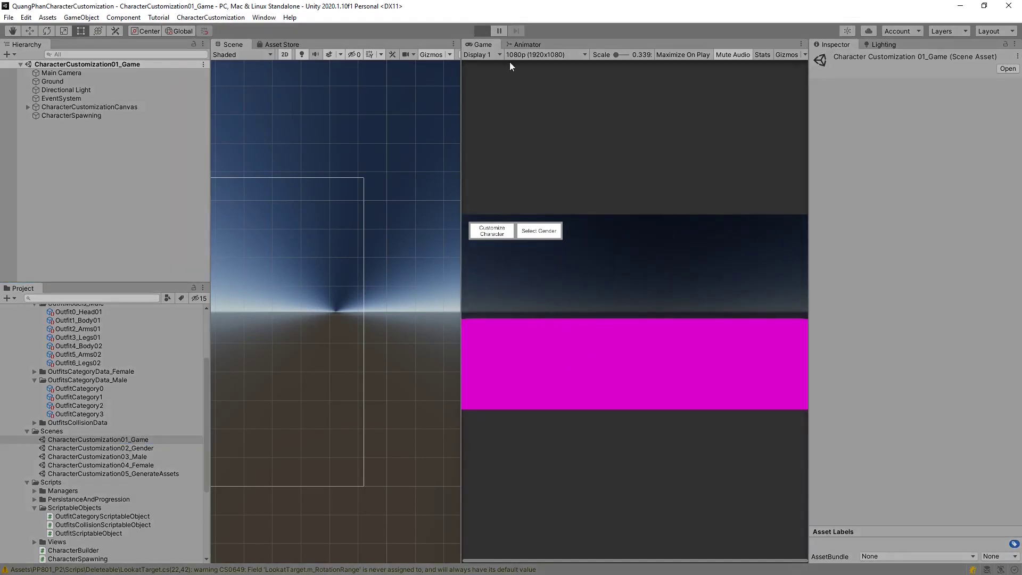
click(505, 234)
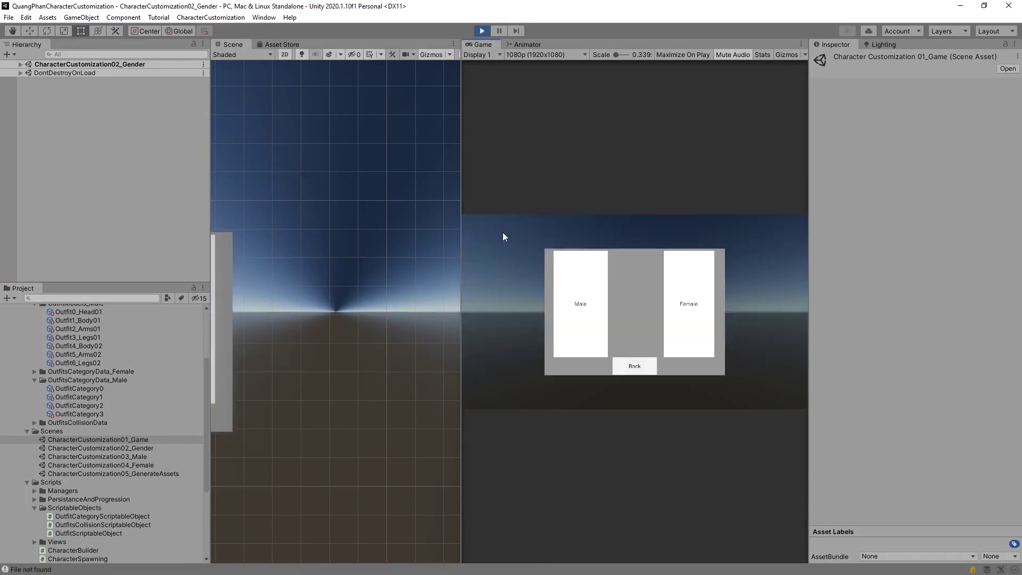
click(576, 282)
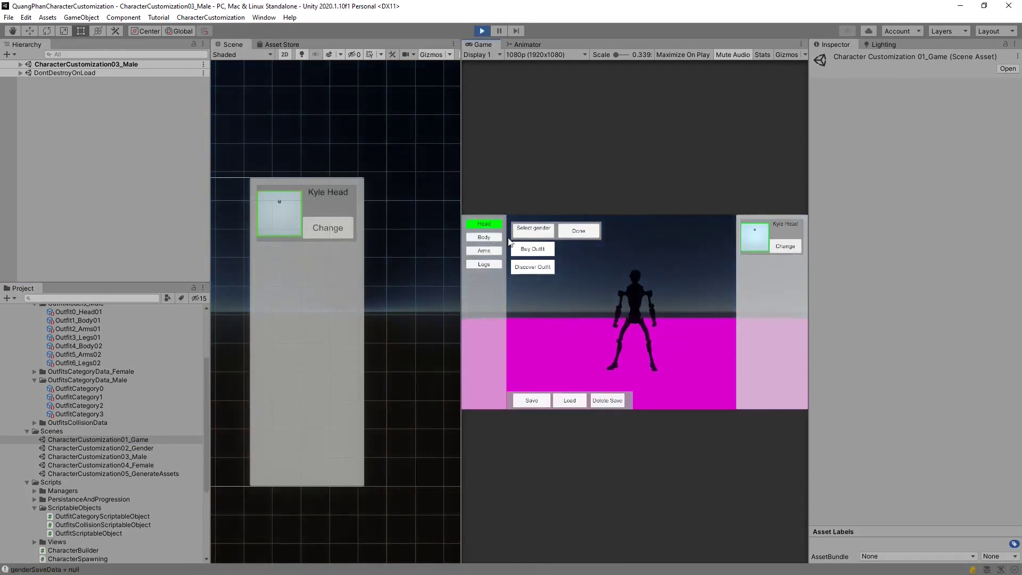
- Test the Arms and Body outfits by trying Spike Body on the character, finish customizing and stop play mode
click(488, 253)
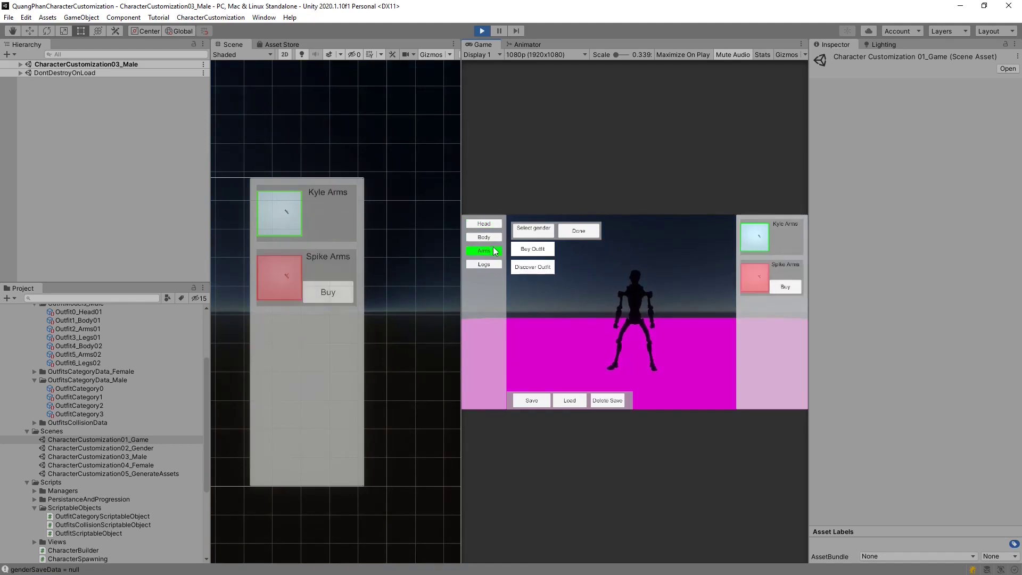
click(780, 288)
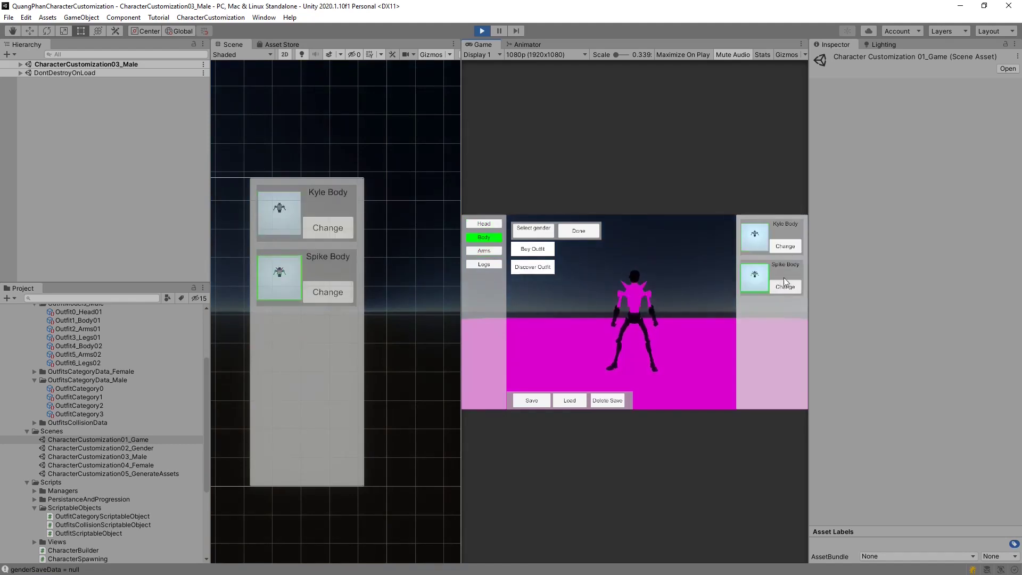
click(781, 288)
click(595, 230)
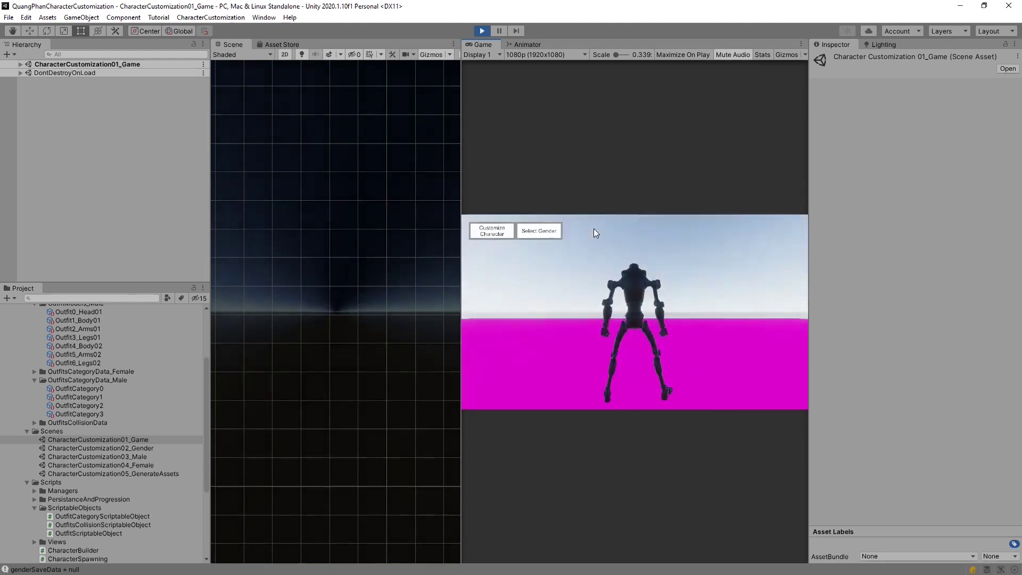
click(483, 31)
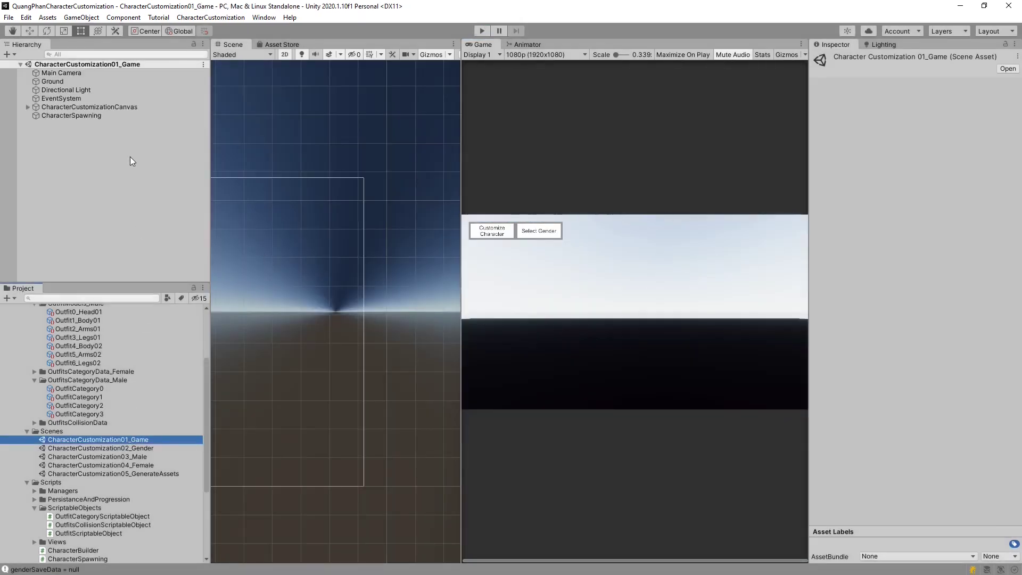
- Copy all objects of the CharacterCustomization01_Game scene, from Main Camera to CharacterSpawning, into a new scene
click(111, 146)
click(60, 73)
shift+click(72, 116)
click(9, 17)
click(22, 27)
click(610, 314)
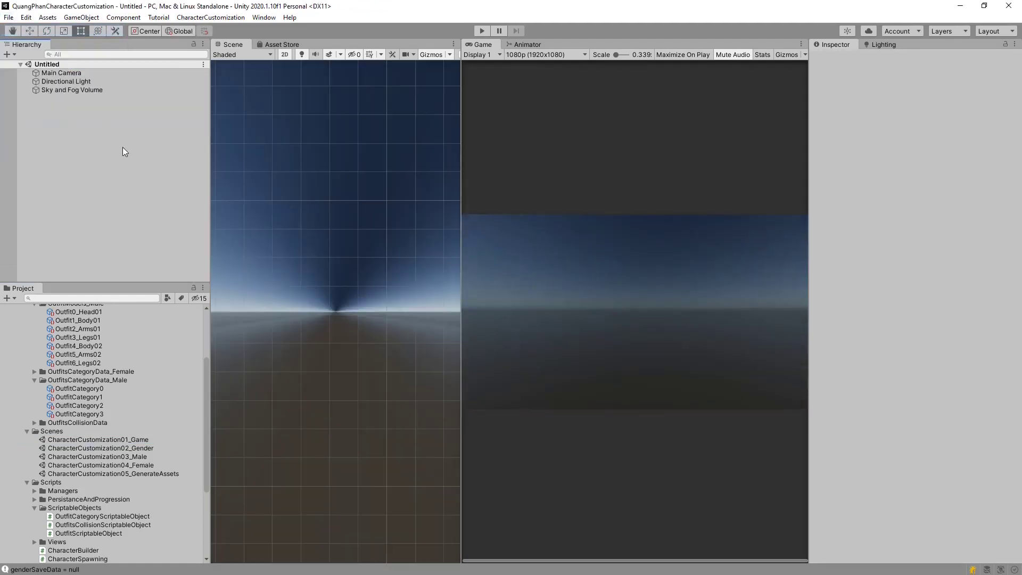
key(ctrl+v)
click(92, 165)
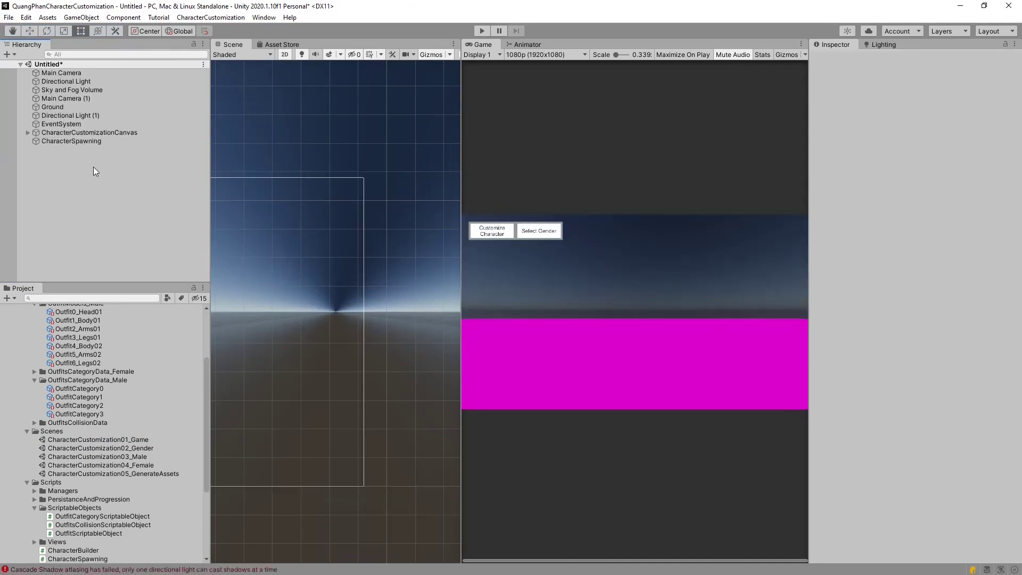
- Delete the duplicate Main Camera (1) and Directional Light (1) from the new scene
click(74, 99)
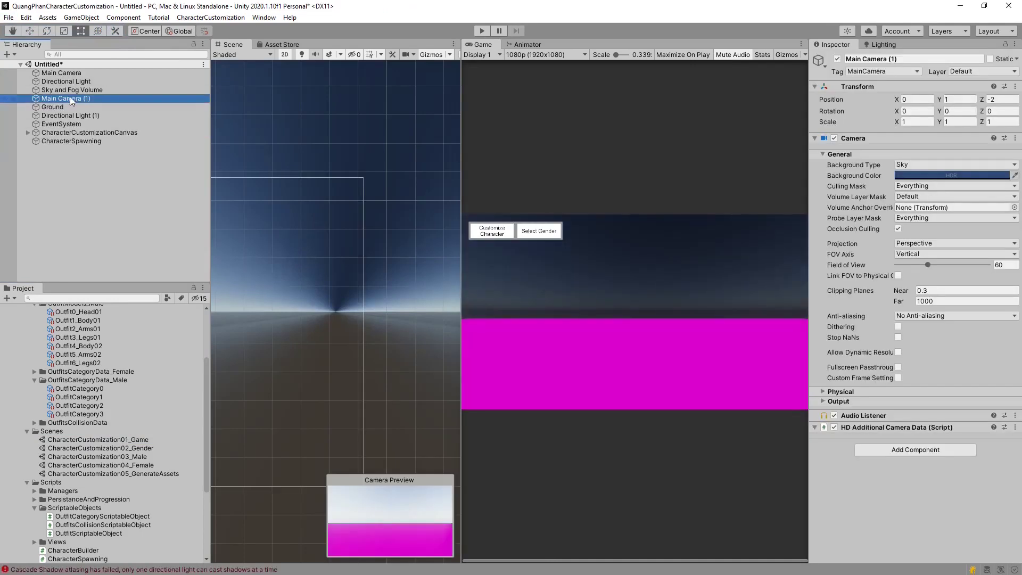
key(Delete)
click(74, 107)
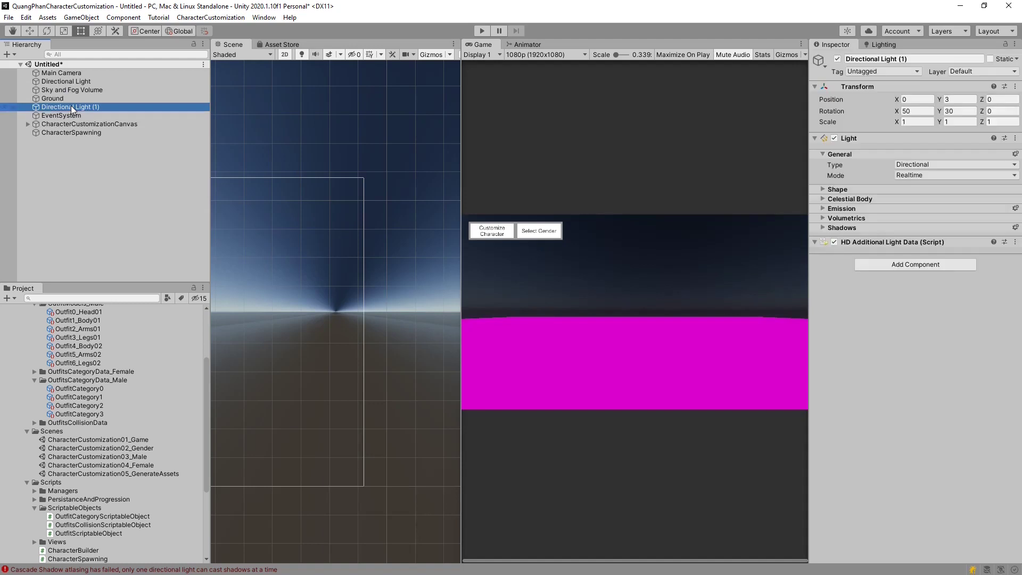
key(Delete)
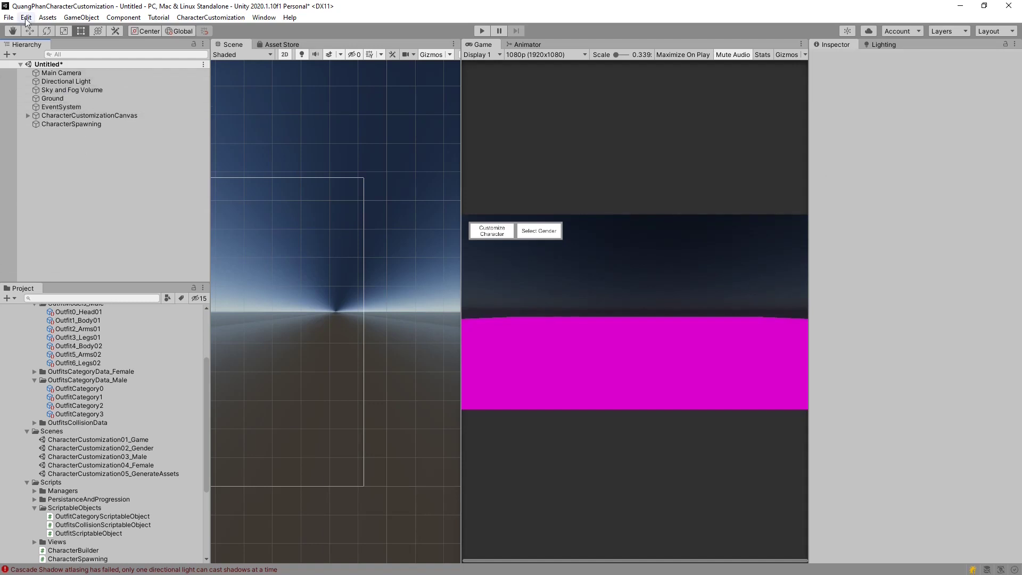
- Set the Main Camera's Z position to -2
click(59, 72)
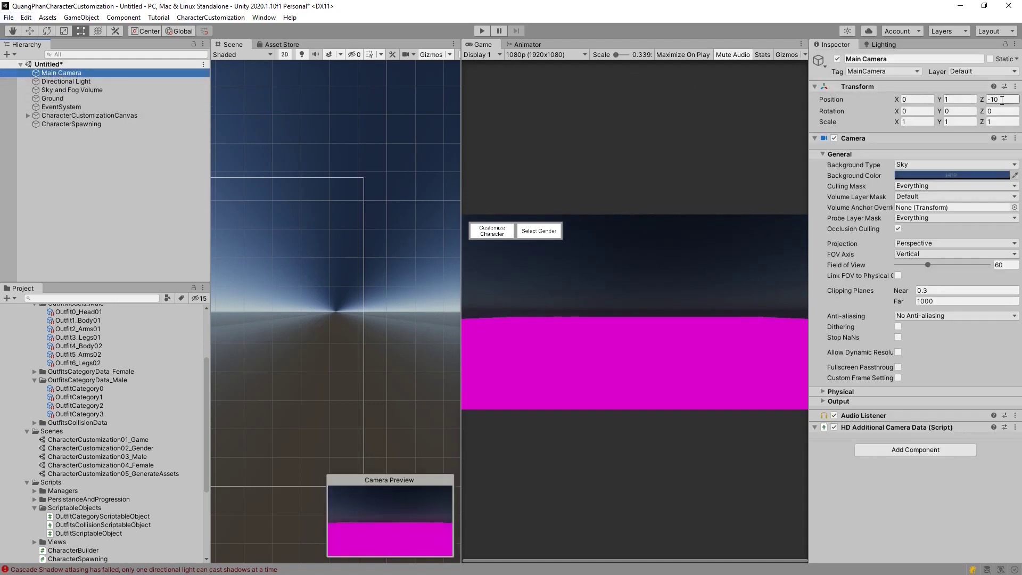
click(1003, 99)
text(-2)
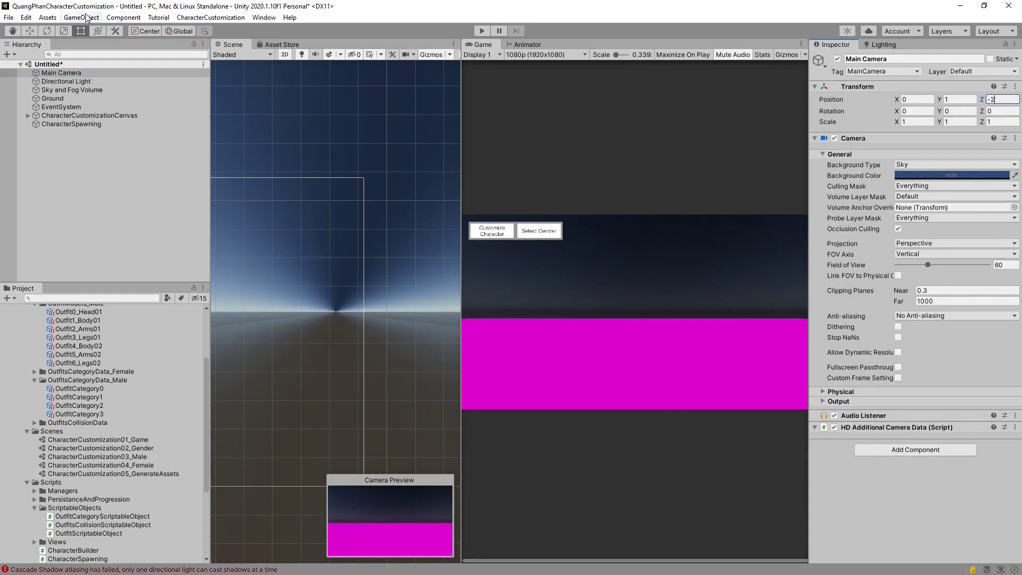
- Save the new scene in CharacterCustomizationSystem's Scenes folder, replacing CharacterCustomization01_Game.unity
click(9, 17)
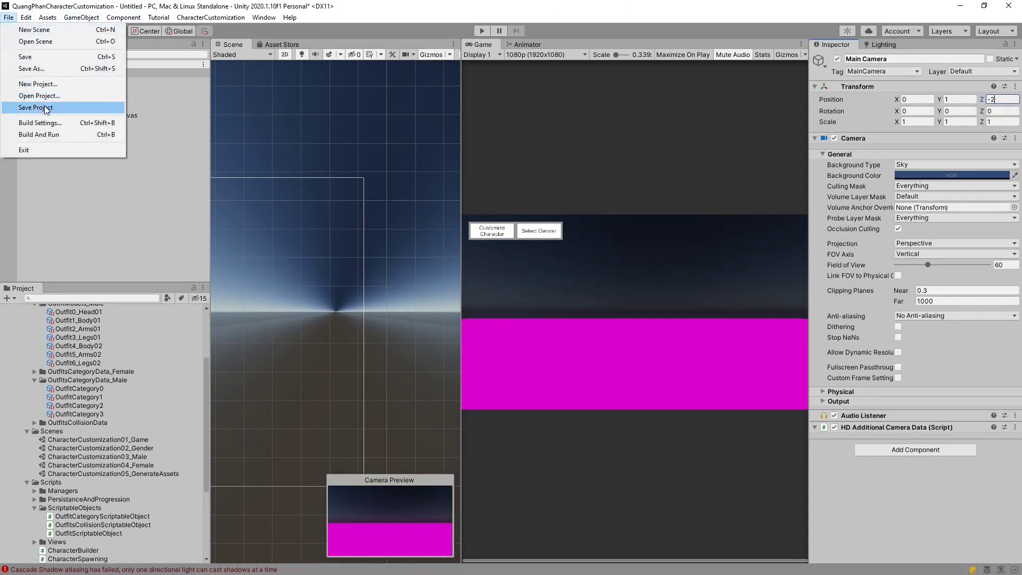
click(32, 68)
double_click(158, 101)
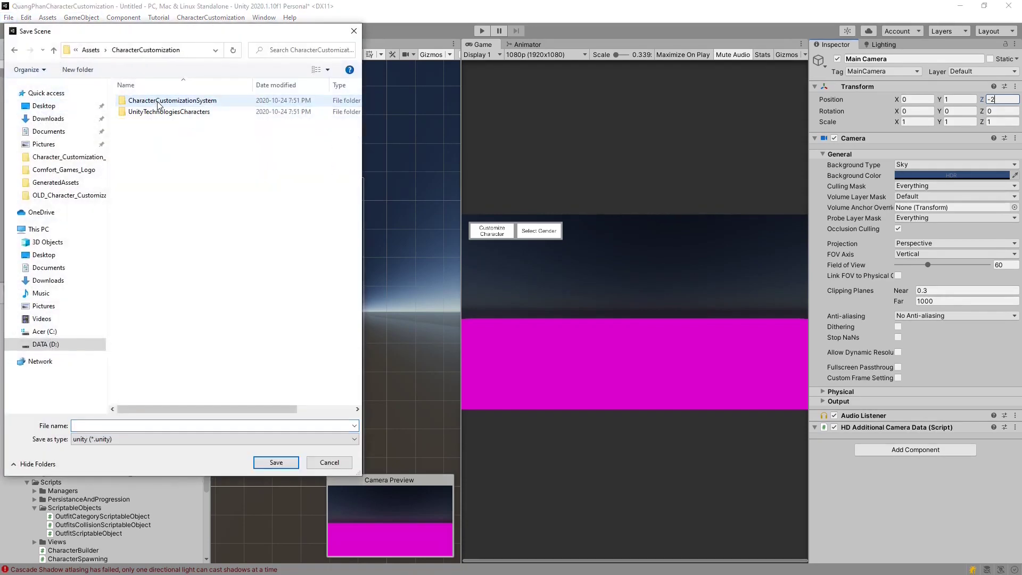
double_click(159, 101)
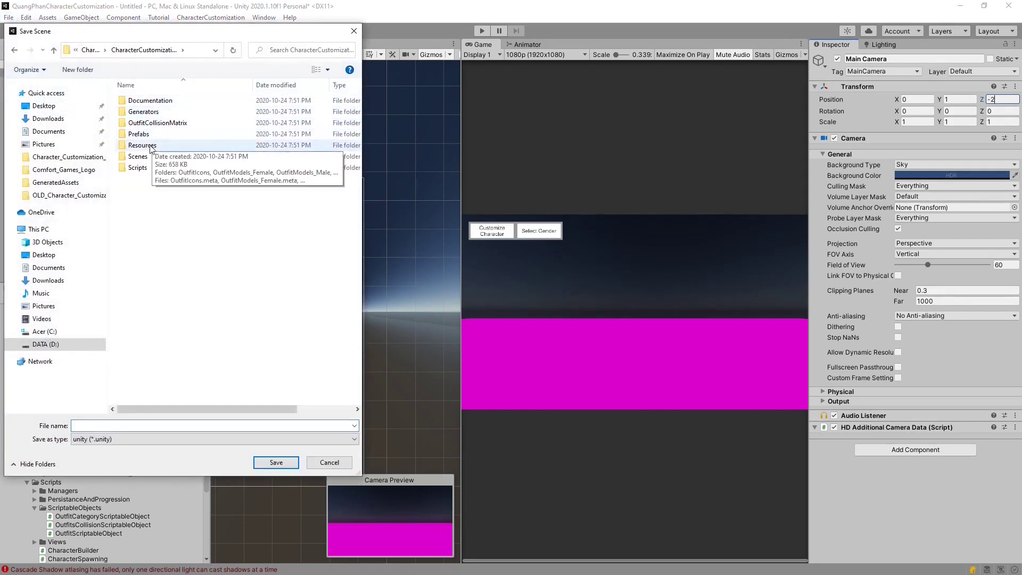
double_click(141, 156)
double_click(203, 101)
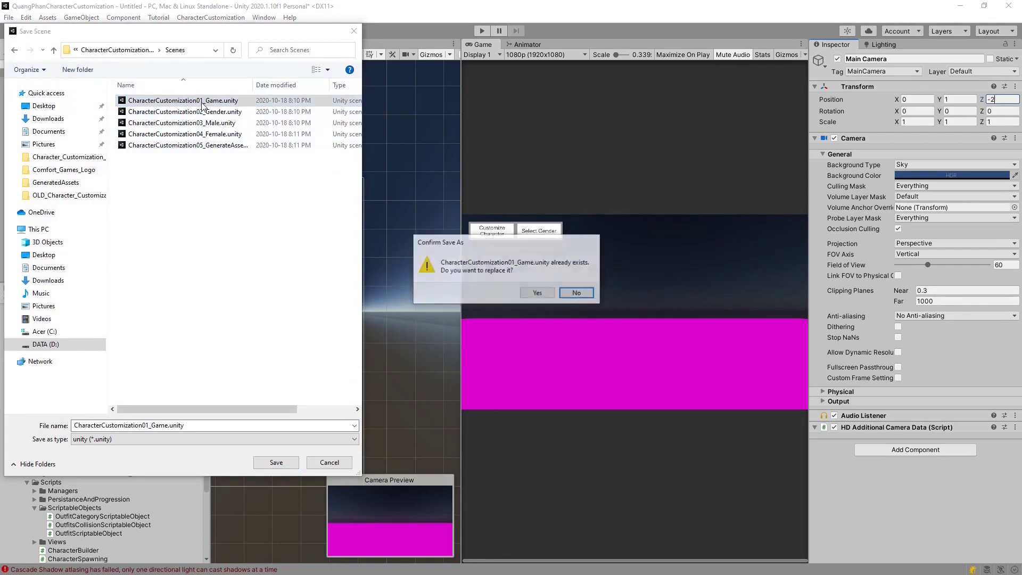
click(537, 293)
- Open the CharacterCustomization03_Male scene and copy all its objects into a new scene
double_click(138, 457)
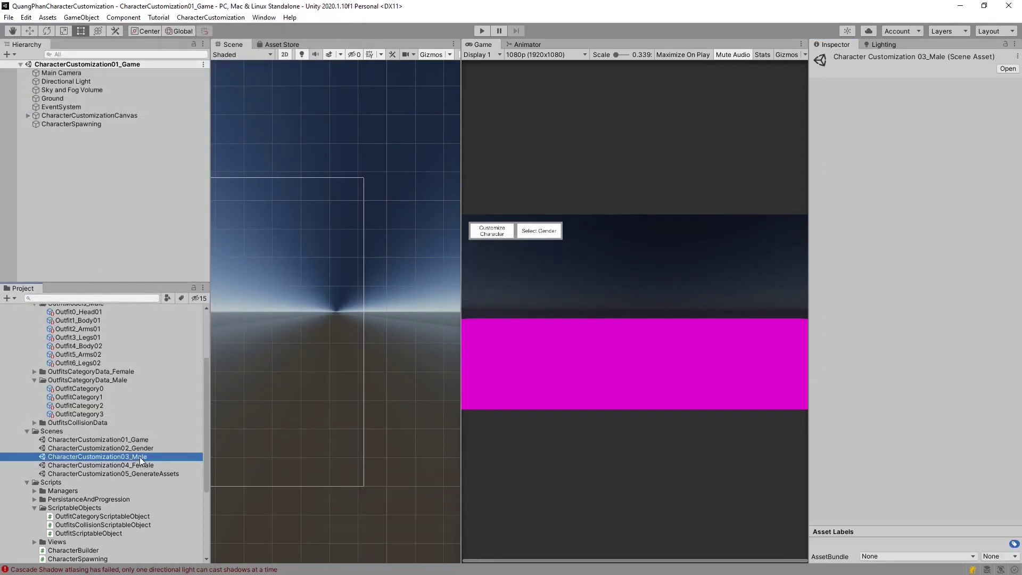
key(ctrl+a)
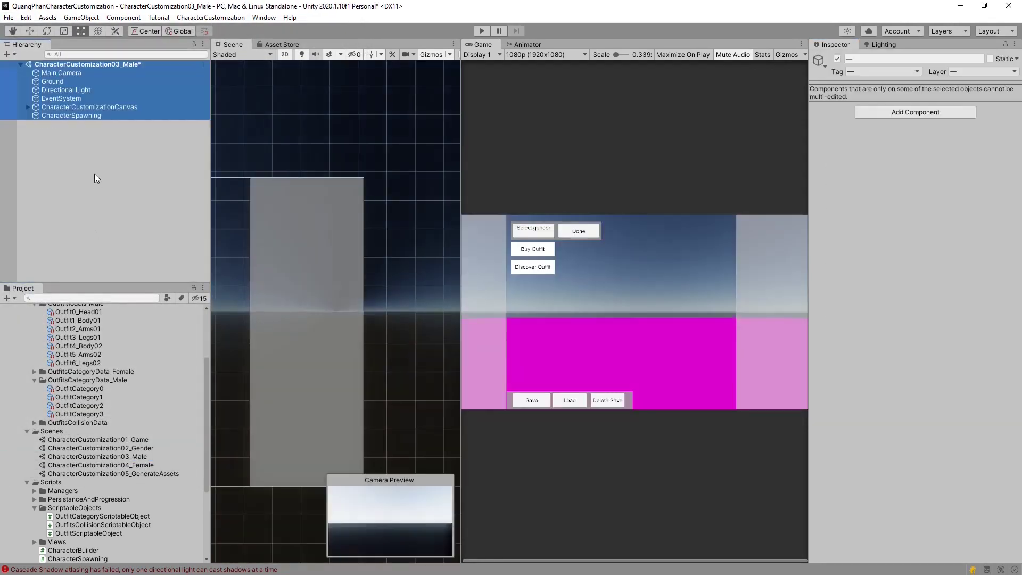
click(8, 17)
click(19, 31)
click(607, 316)
key(ctrl+v)
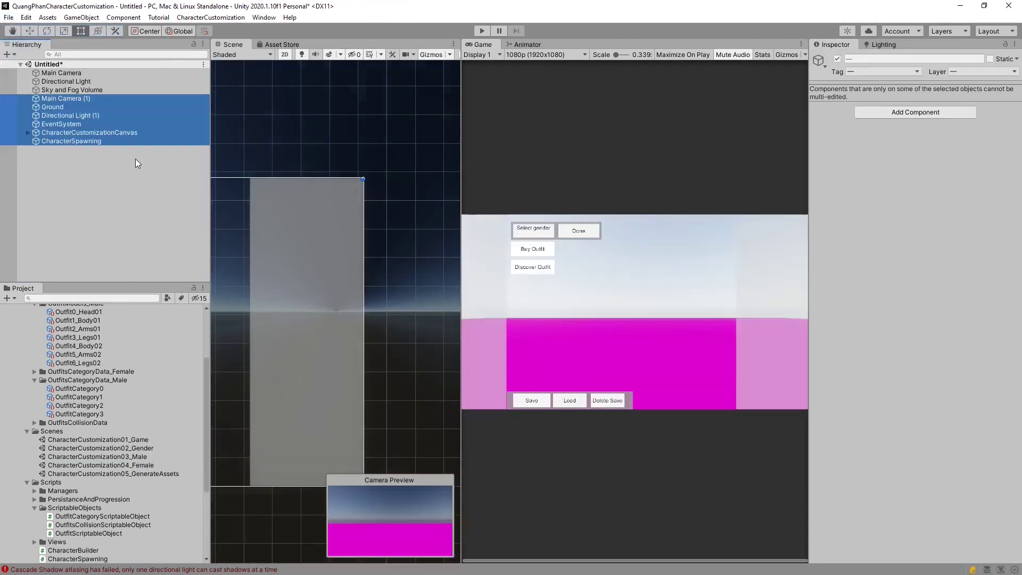
- Remove the pasted Main Camera (1) and Directional Light (1) from the new male customization scene
click(77, 99)
key(Delete)
click(68, 107)
key(Delete)
- Set the Main Camera's Z position to -3
click(61, 73)
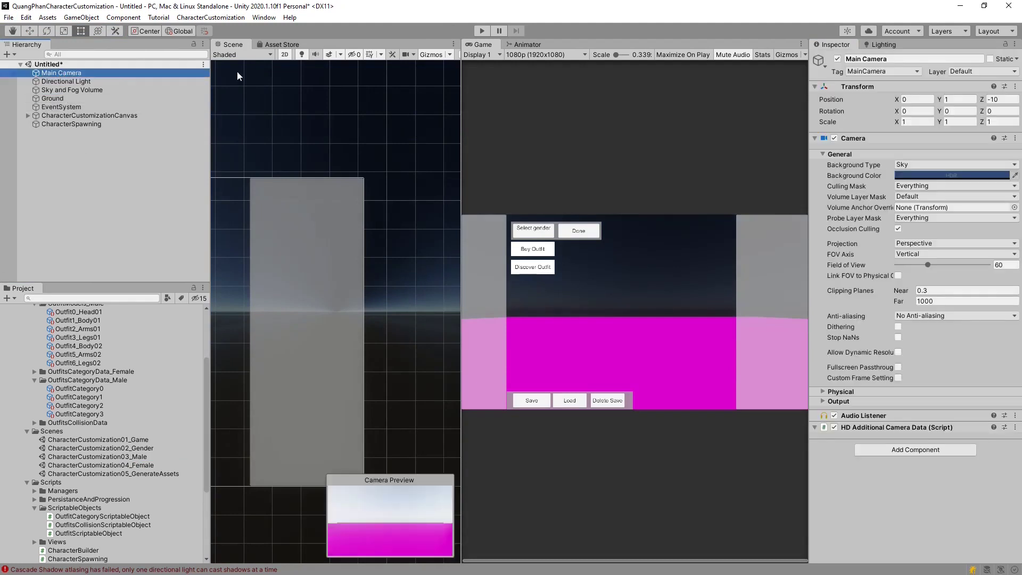
click(1004, 99)
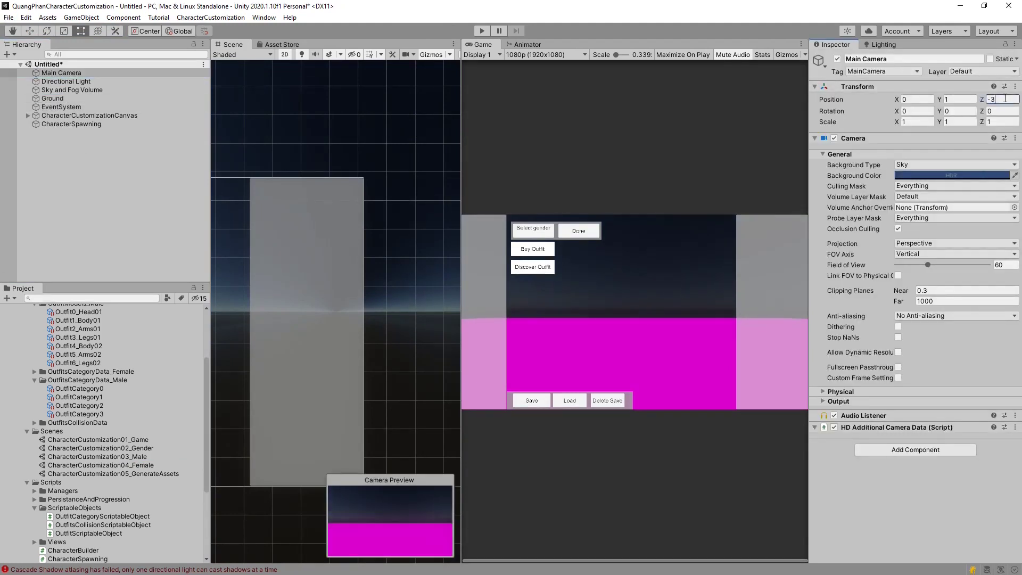
click(215, 113)
- Save the new scene in CharacterCustomizationSystem's Scenes folder, replacing CharacterCustomization03_Male.unity
click(9, 18)
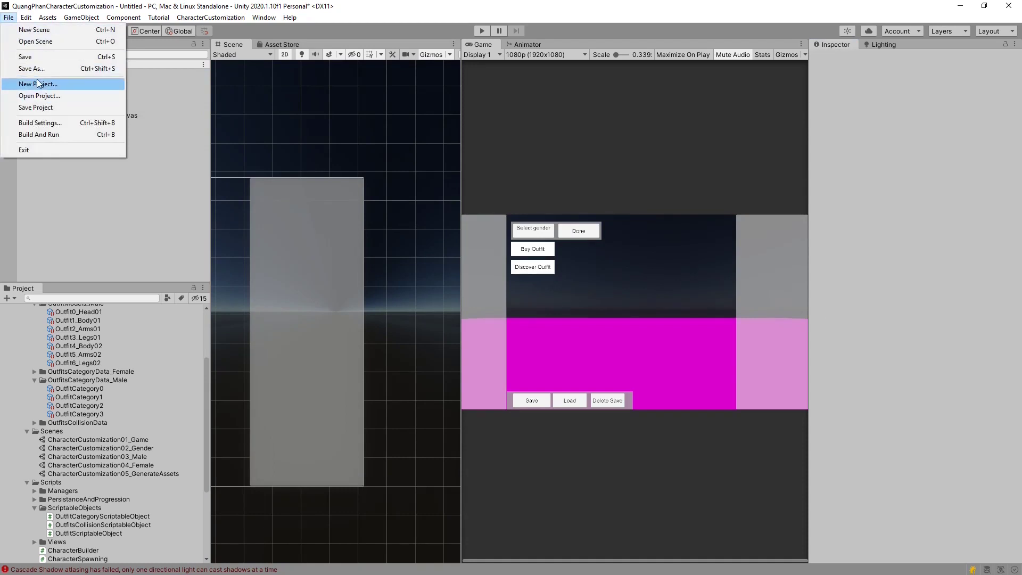
click(32, 70)
double_click(160, 100)
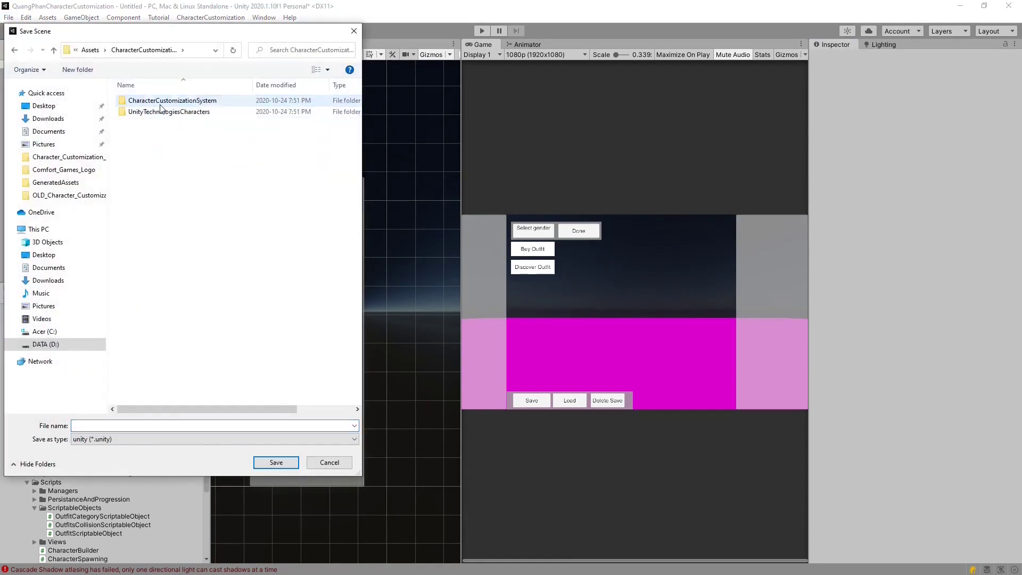
double_click(159, 100)
double_click(160, 156)
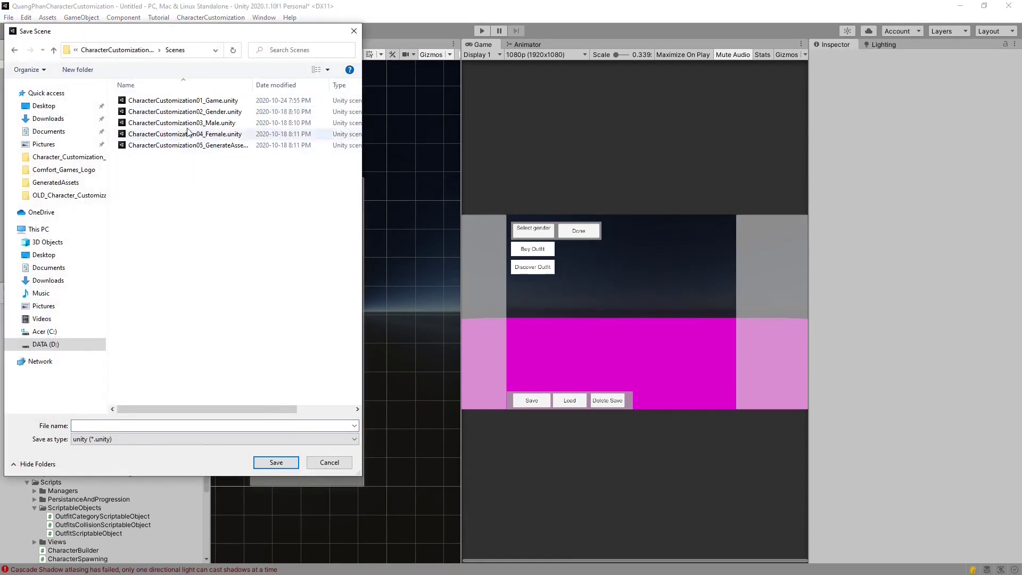
double_click(201, 123)
click(538, 294)
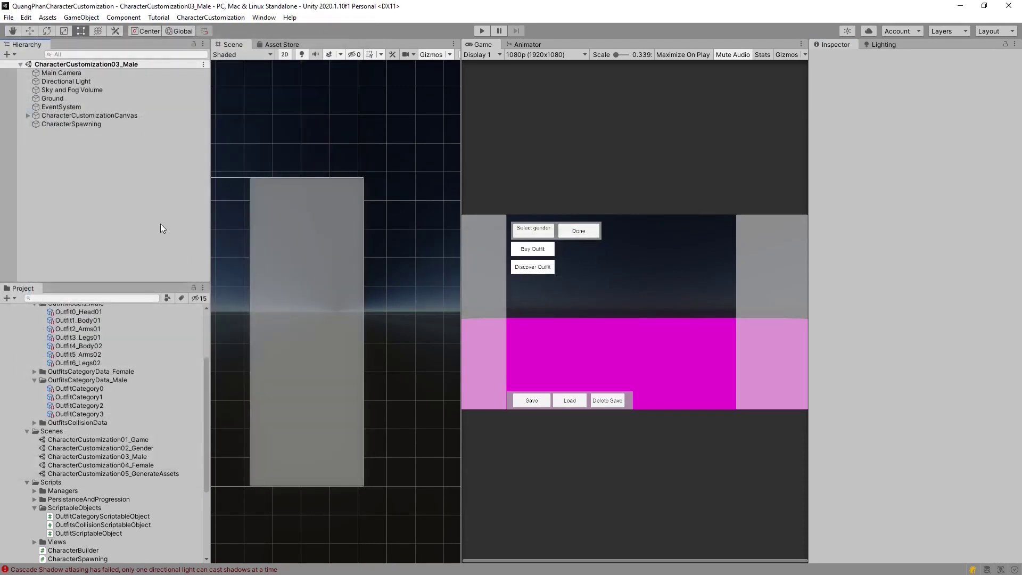
- Play-test the CharacterCustomization01_Game scene, opening character customization and trying the Spike Body outfit, and end the test
click(138, 441)
double_click(138, 441)
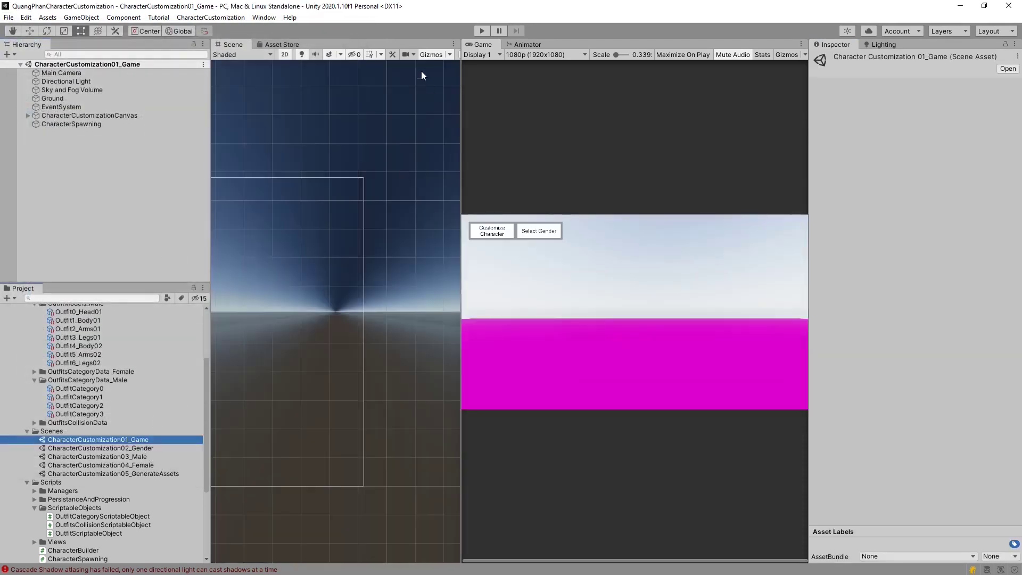
click(482, 30)
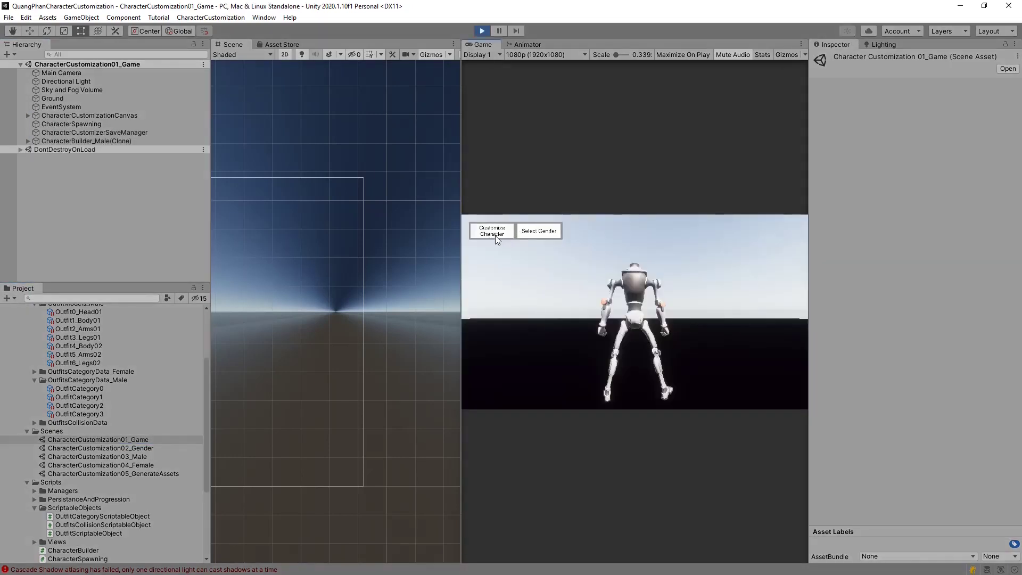
click(501, 232)
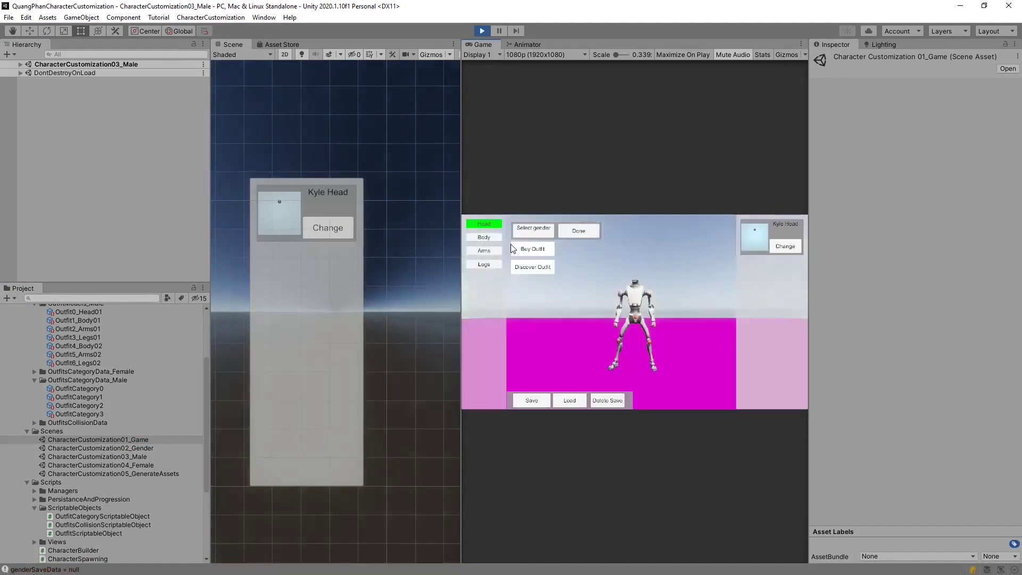
click(485, 237)
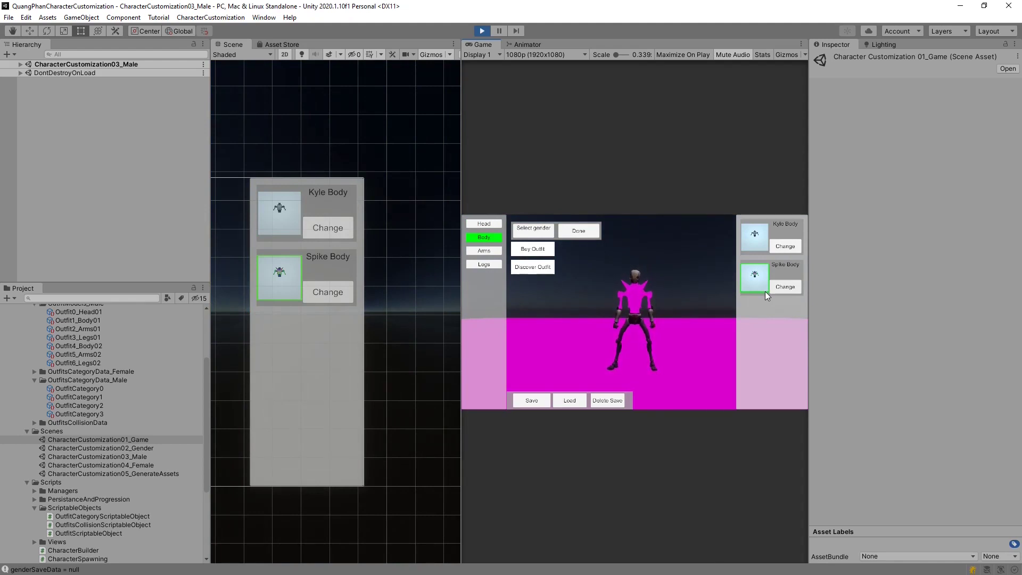
click(482, 31)
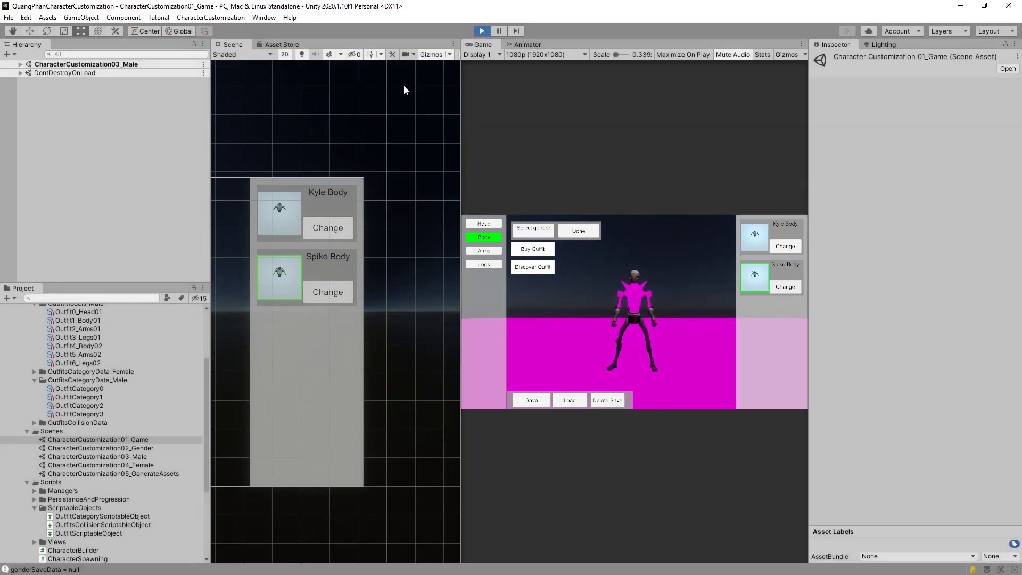
- Enlarge the project file area, collapse the Resources folder and create a new empty scene
drag(144, 283, 144, 201)
scroll(144, 369, up, 5)
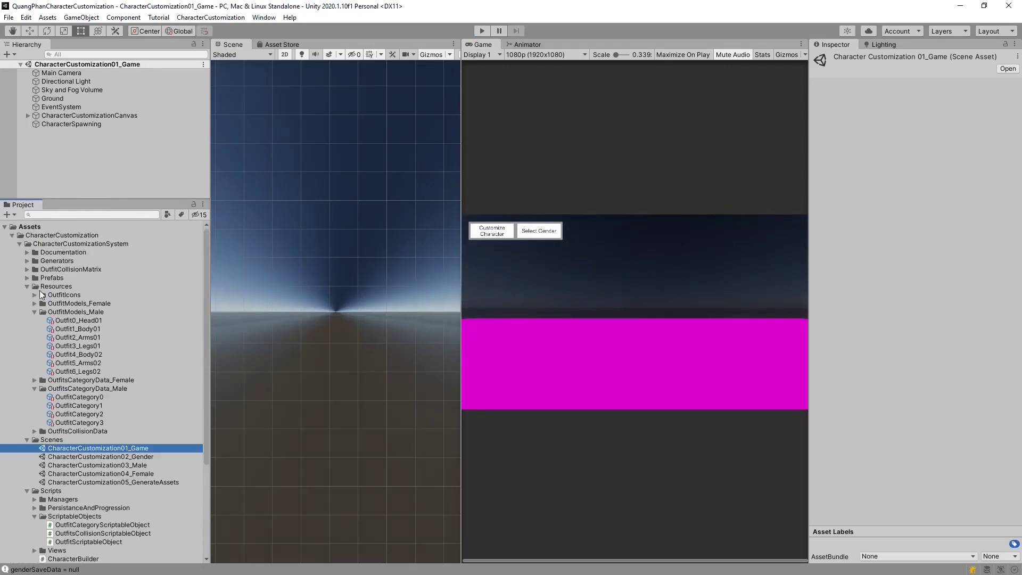
click(28, 287)
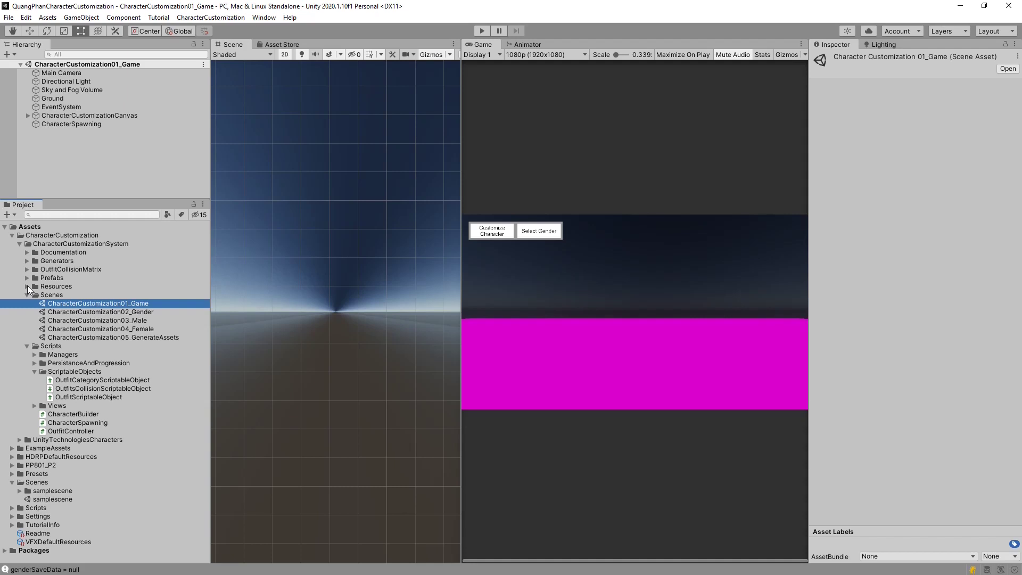
click(9, 17)
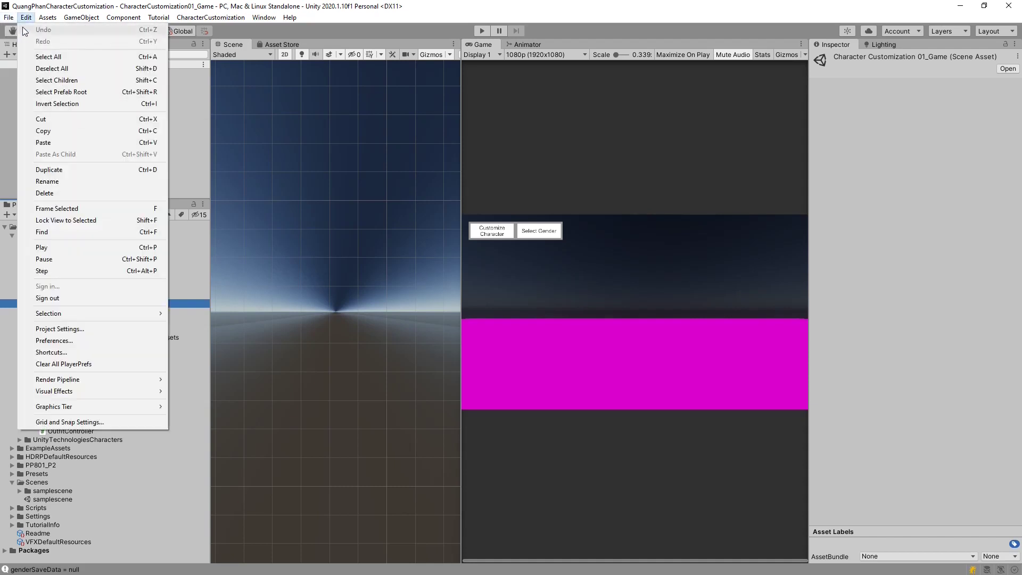
click(14, 29)
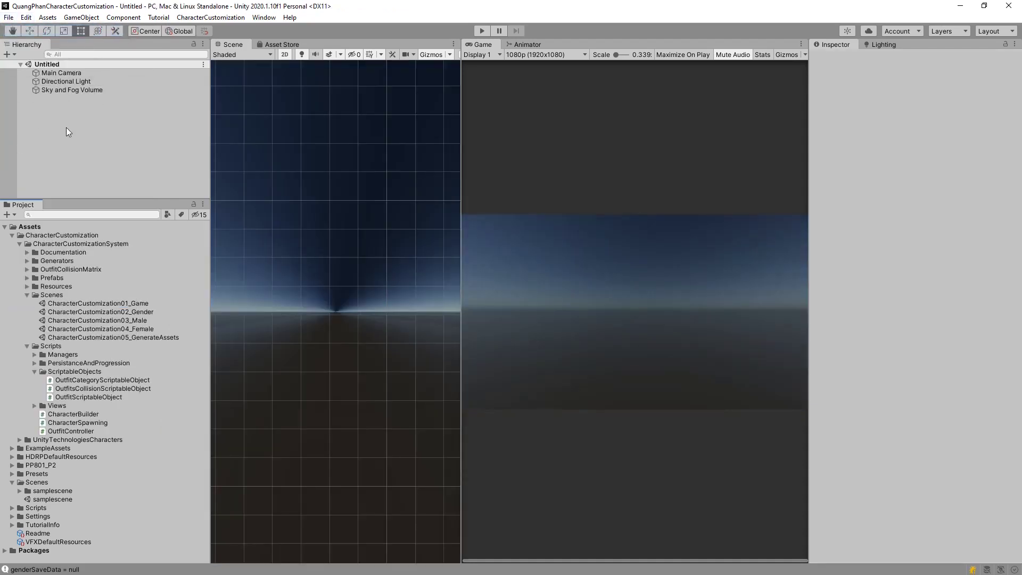
- Add the SK_PP801_Play prefab from PP801_P2's Prefabs/Characters folder to the scene and expand its child objects
click(12, 235)
click(12, 260)
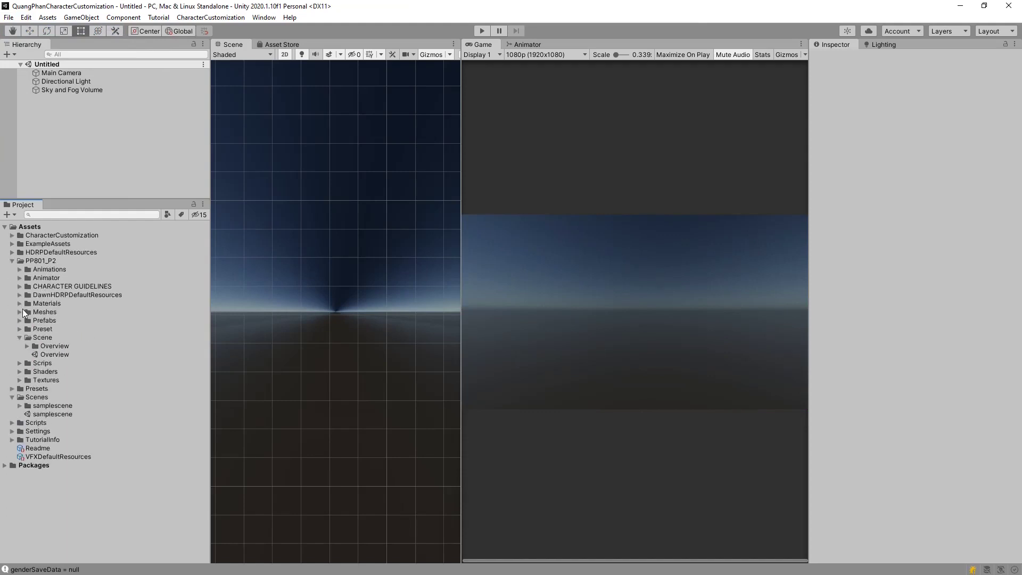
click(19, 320)
drag(65, 352, 64, 124)
scroll(897, 250, down, 3)
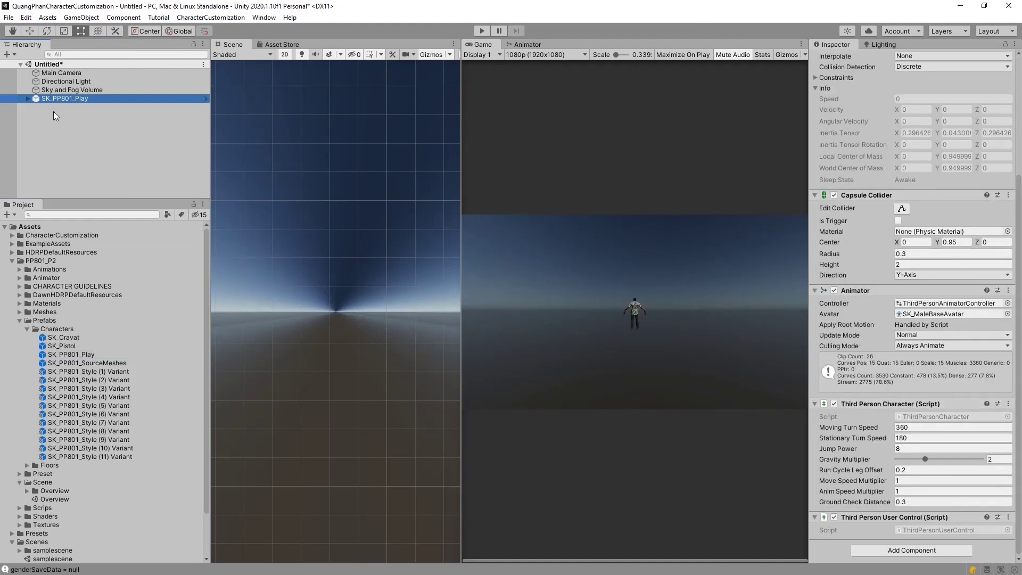
click(28, 98)
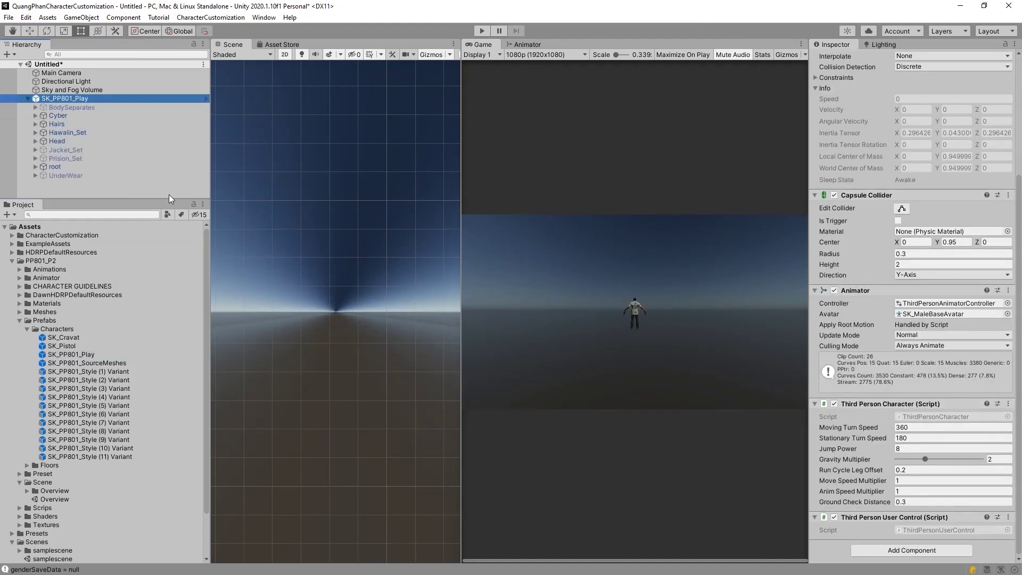
- Open the Character Customization PrefabGenerator window and dock it below the Scene view
click(202, 17)
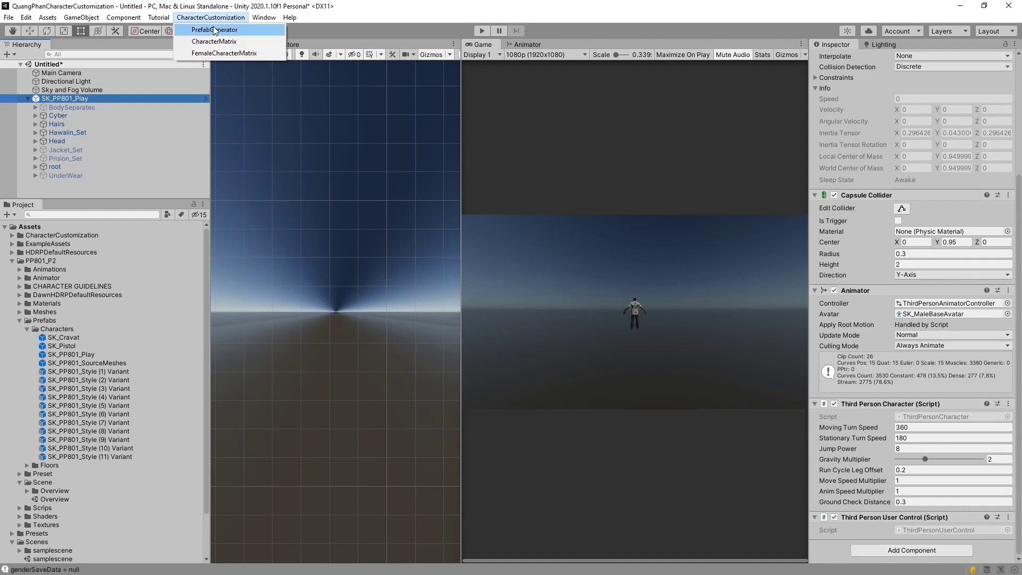
click(214, 30)
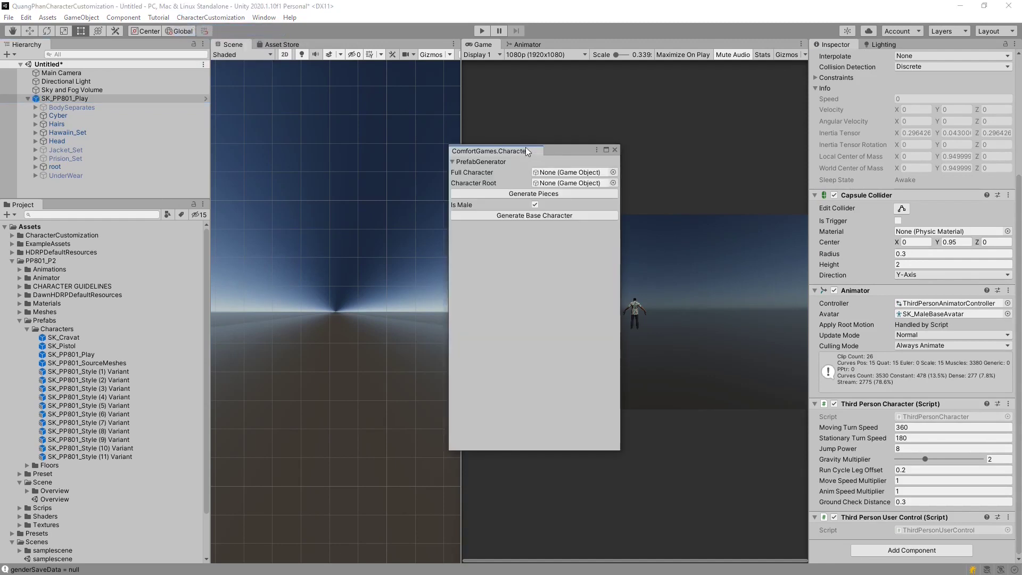
click(197, 17)
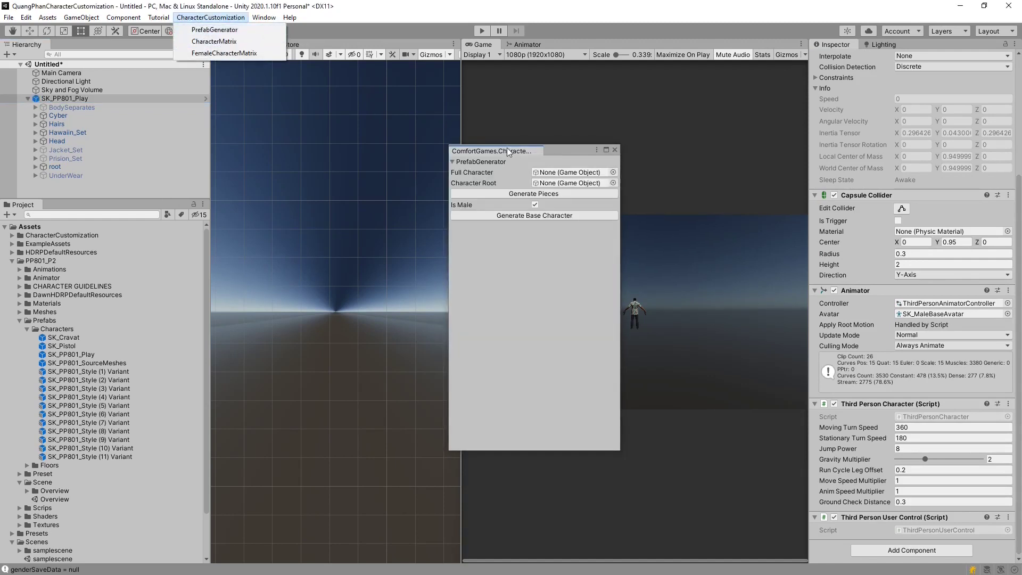
drag(509, 151, 274, 466)
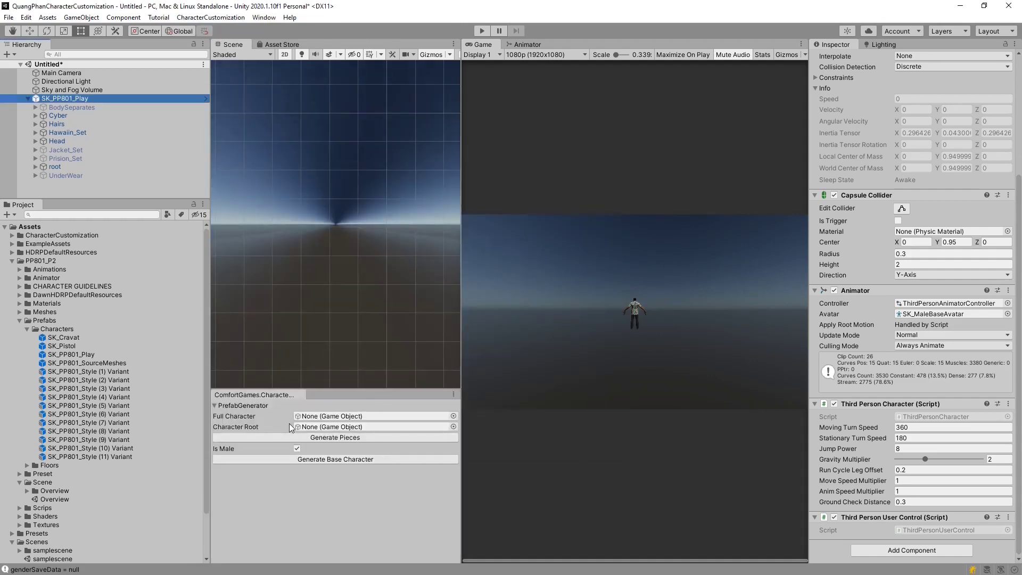
- Assign SK_PP801_Play as Full Character and its root object as Character Root, and try to generate the male base character
drag(64, 98, 321, 417)
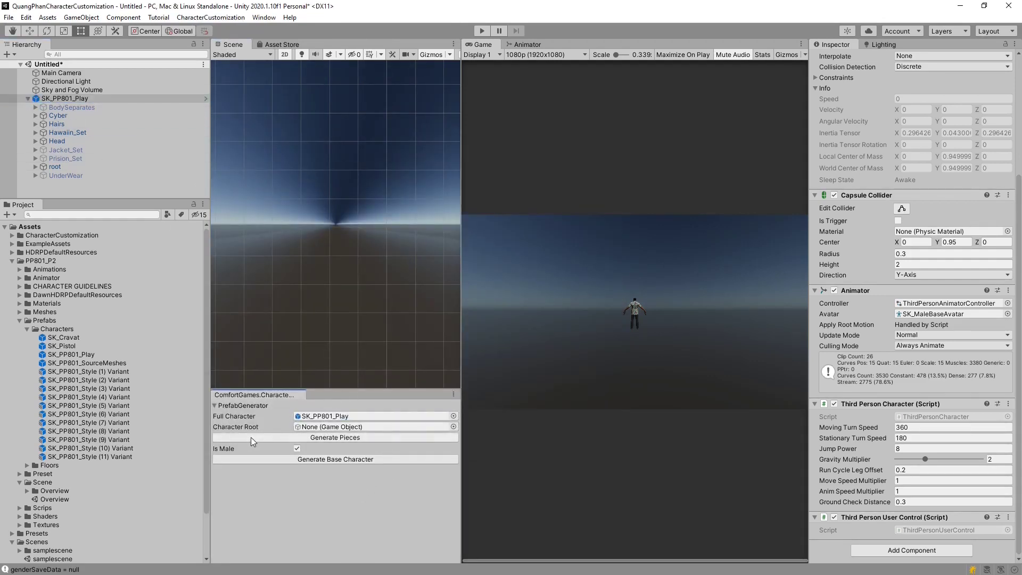
drag(54, 168, 330, 431)
click(12, 260)
click(327, 460)
click(264, 17)
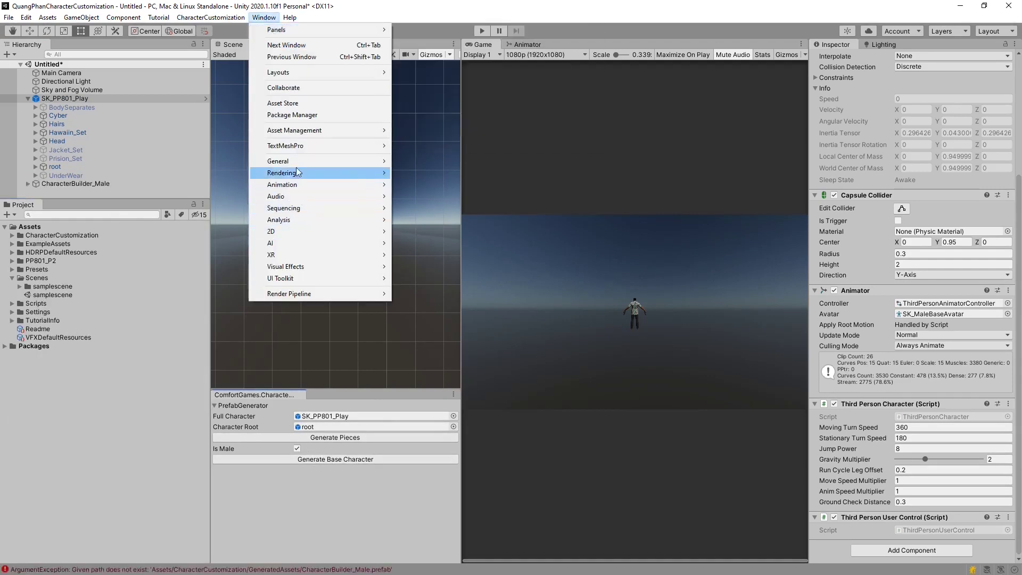
key(Escape)
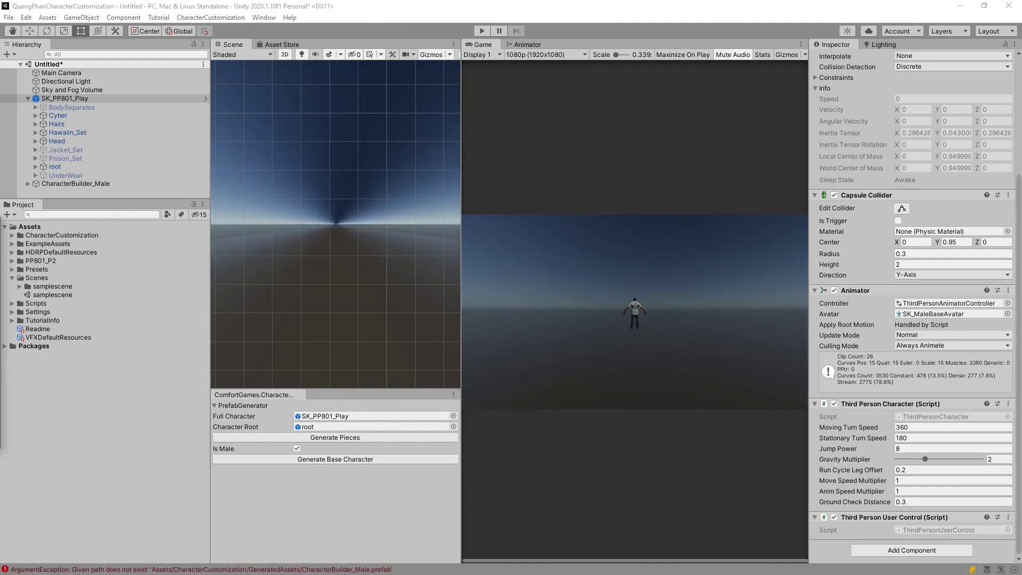
- Create a folder named GeneratedAssets inside CharacterCustomization and tidy the expanded folder tree
click(85, 235)
right_click(85, 235)
mouse_move(112, 242)
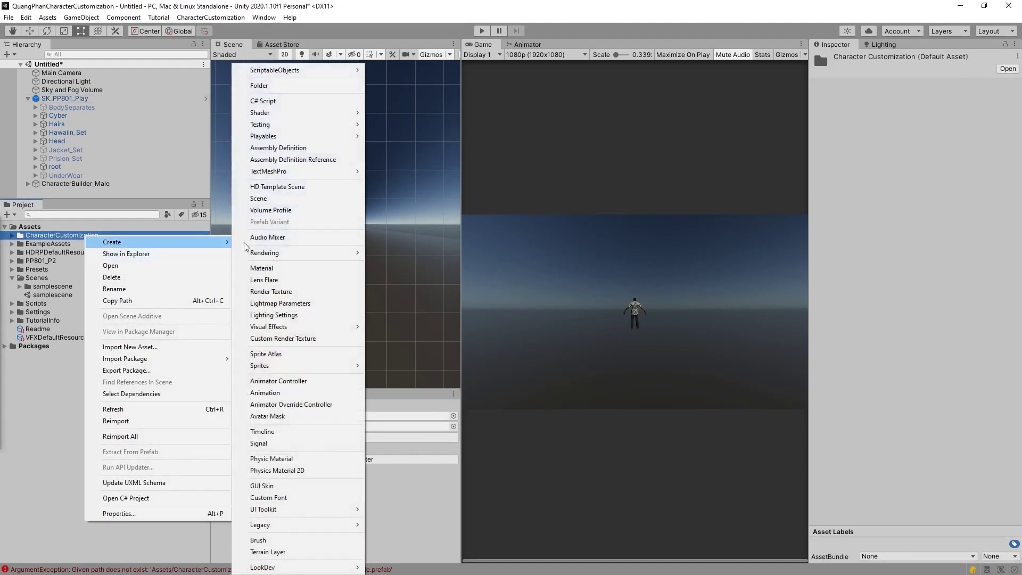
click(300, 85)
text(GeneratedAssets)
key(Return)
click(27, 295)
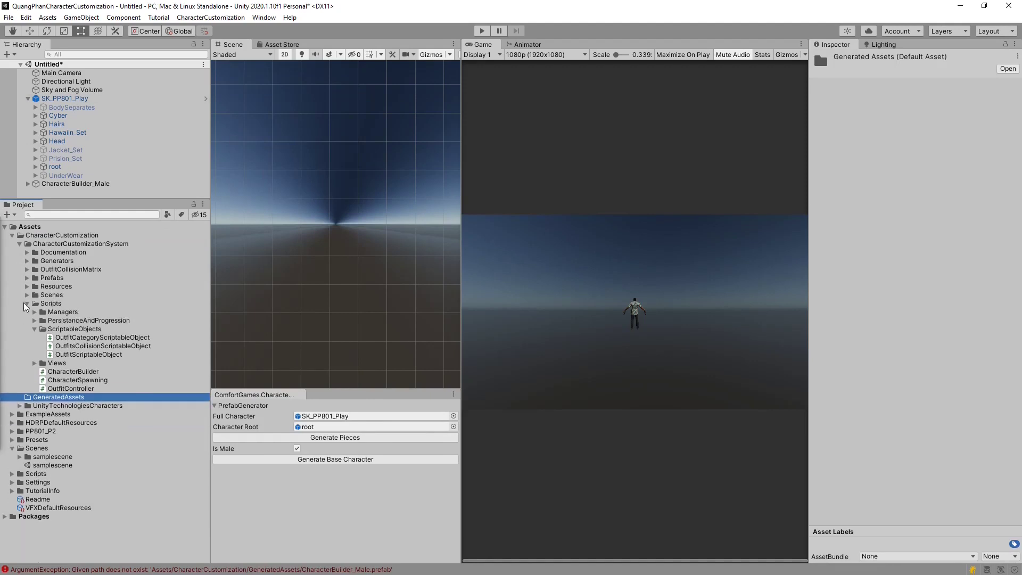
click(28, 304)
click(19, 244)
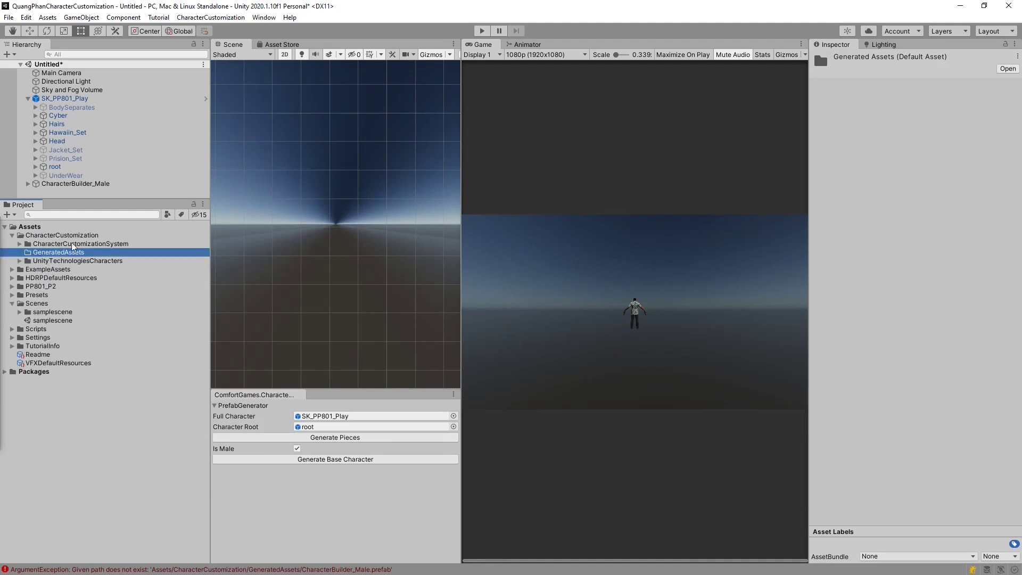
click(110, 244)
click(82, 236)
drag(144, 199, 123, 270)
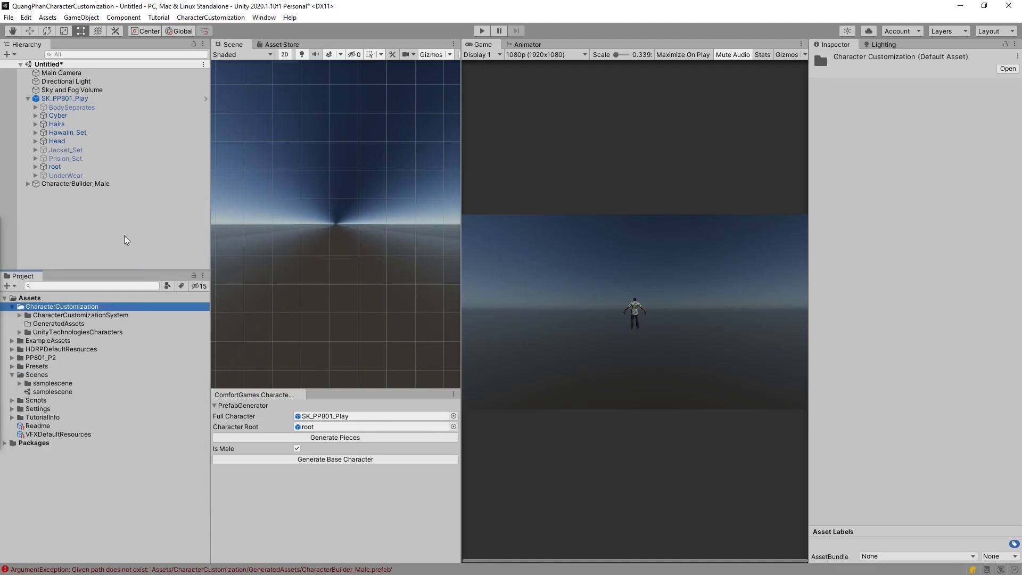
- Delete the leftover CharacterBuilder_Male object from the scene and generate the male base character again
click(110, 185)
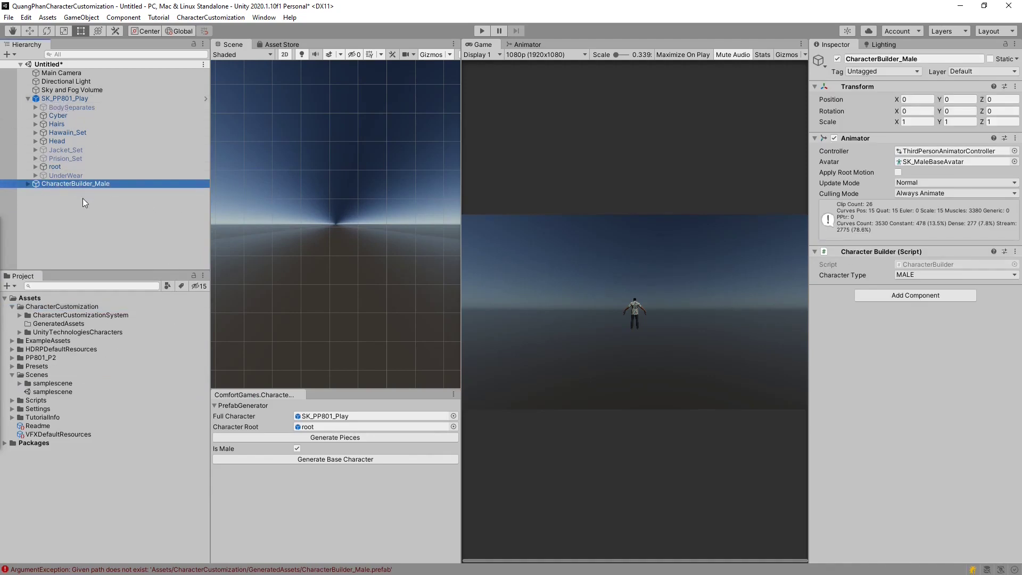
click(28, 99)
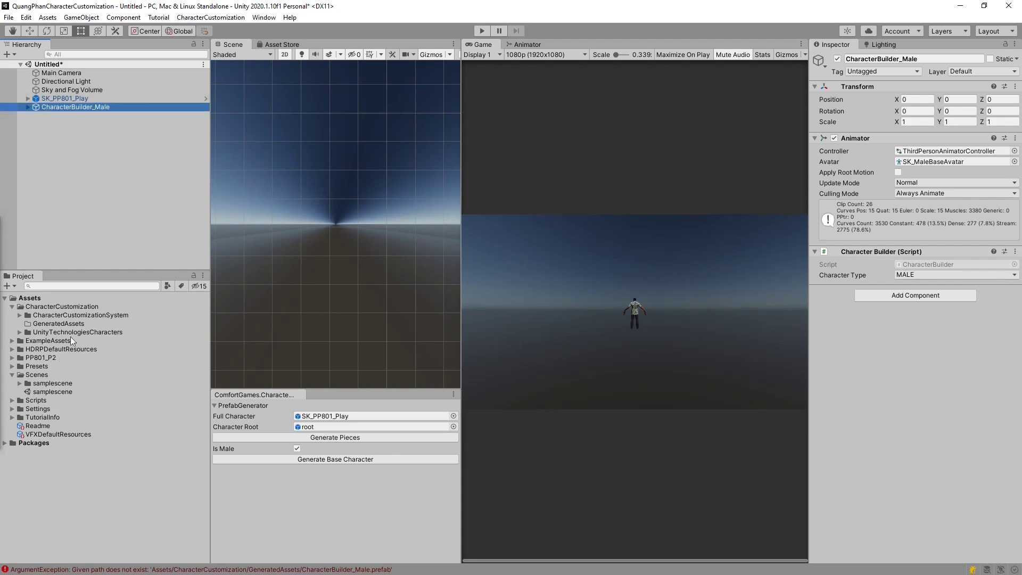
right_click(80, 107)
click(106, 185)
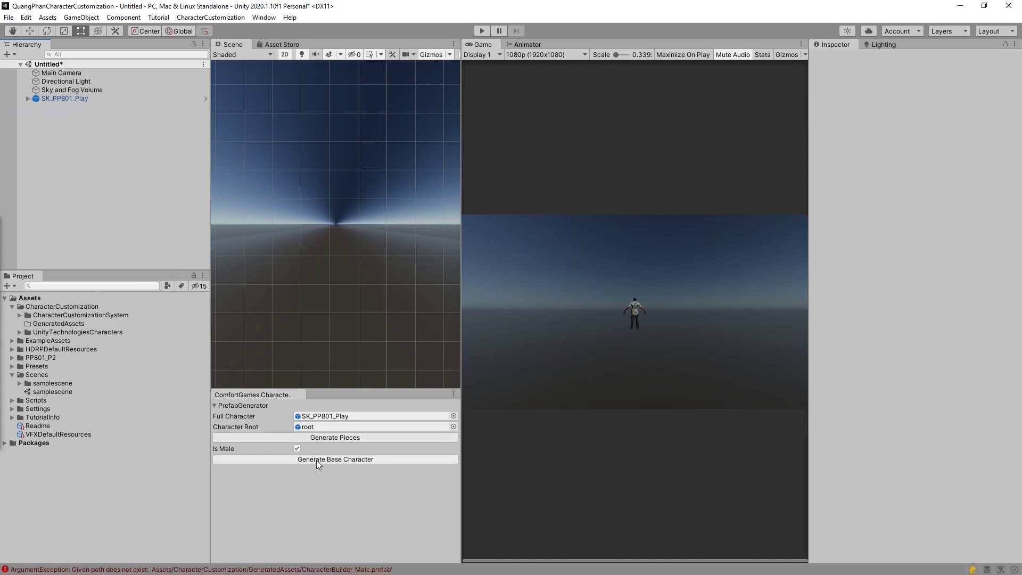
click(331, 460)
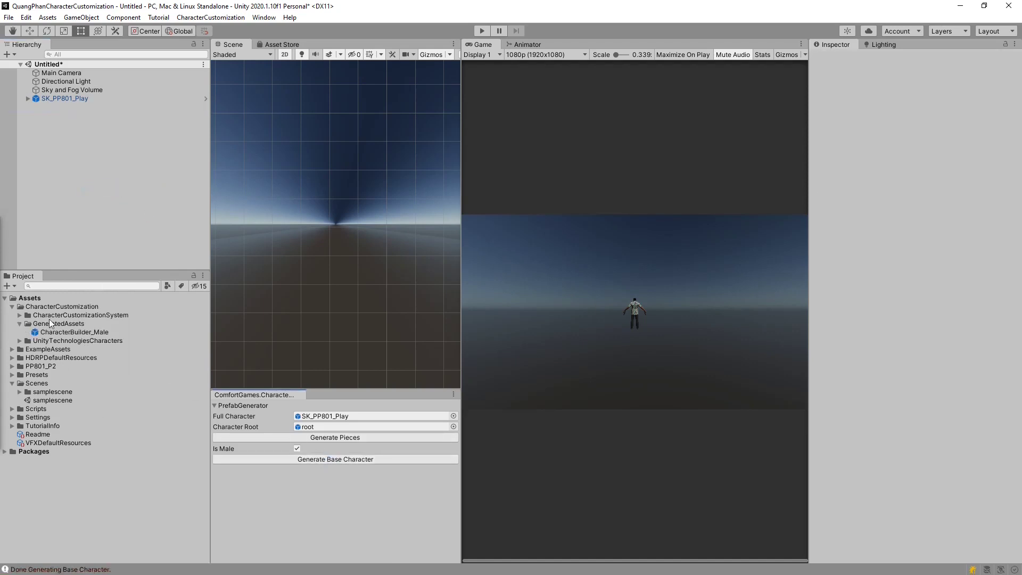
- Examine the components and 3D preview of the CharacterBuilder_Male prefab in the GeneratedAssets folder
click(51, 323)
click(64, 332)
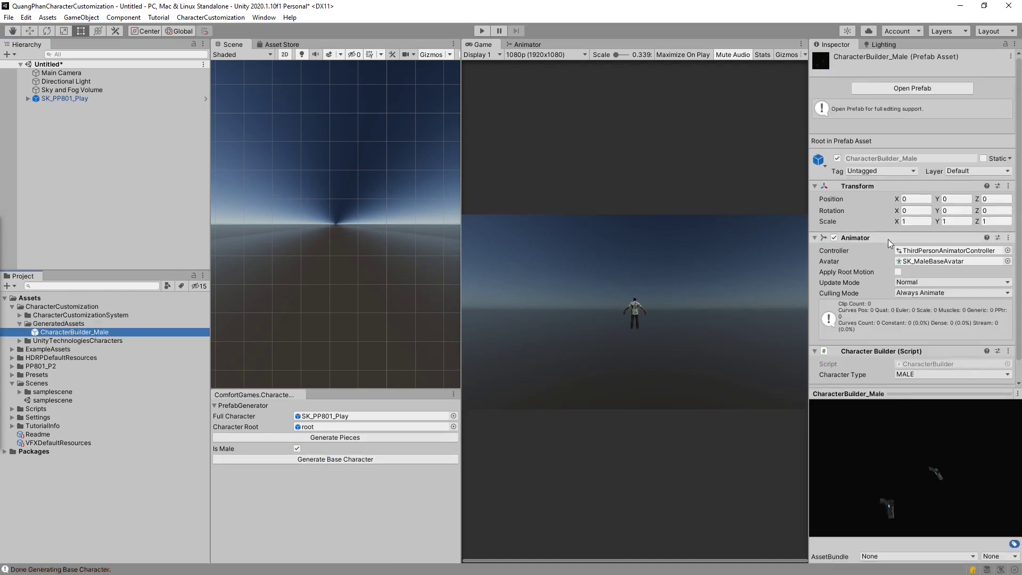
scroll(892, 249, down, 1)
mouse_move(892, 507)
mouse_down()
mouse_move(842, 477)
mouse_move(909, 500)
mouse_move(873, 472)
mouse_move(816, 491)
mouse_move(826, 504)
mouse_move(872, 510)
mouse_up()
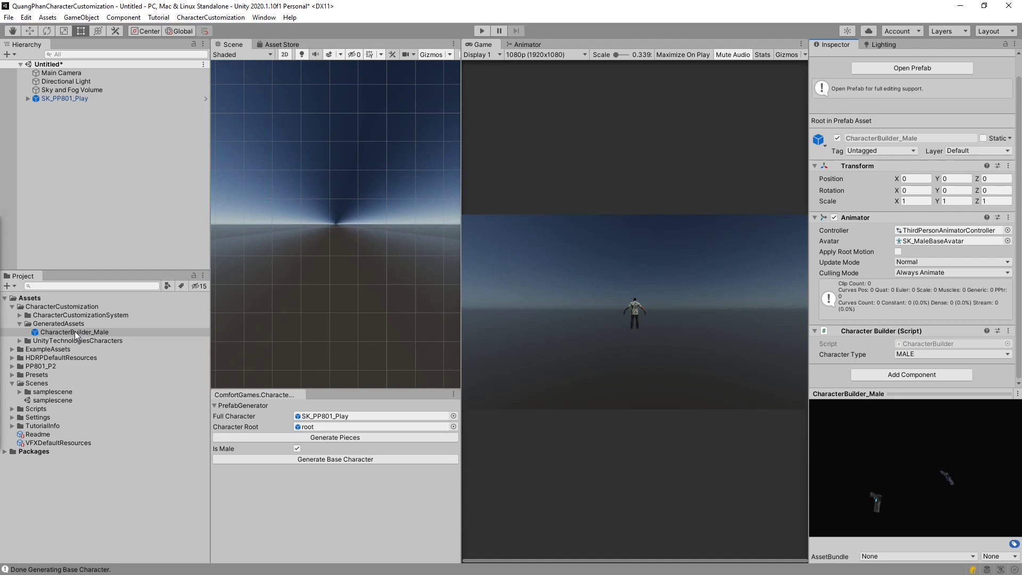
- Open the CharacterBuilder_Male prefab for editing, enlarge its object hierarchy and select the AHandGun mesh under Weapon_l
double_click(74, 332)
drag(212, 189, 229, 189)
drag(189, 271, 188, 391)
scroll(162, 236, down, 12)
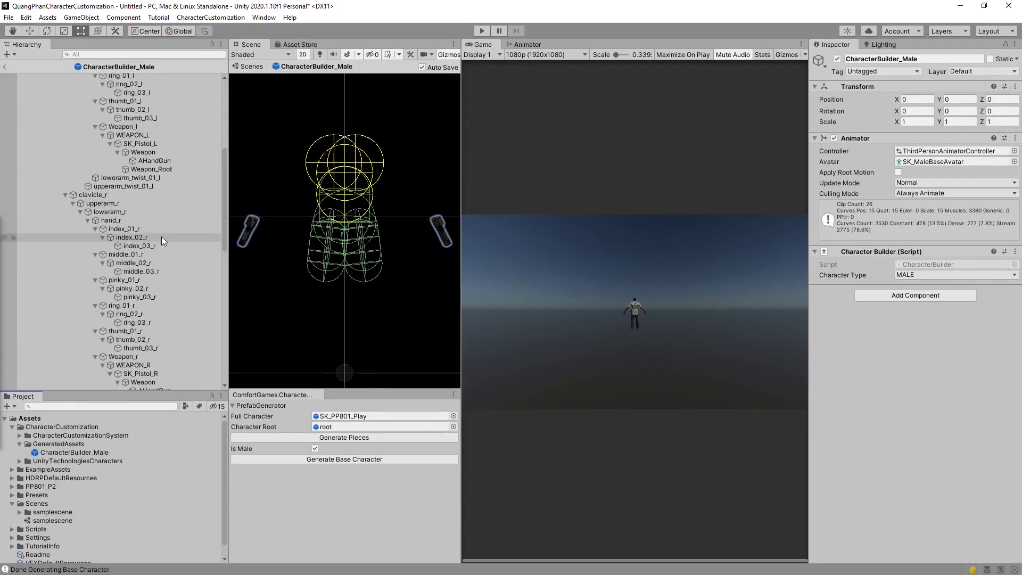
click(248, 235)
scroll(171, 159, up, 7)
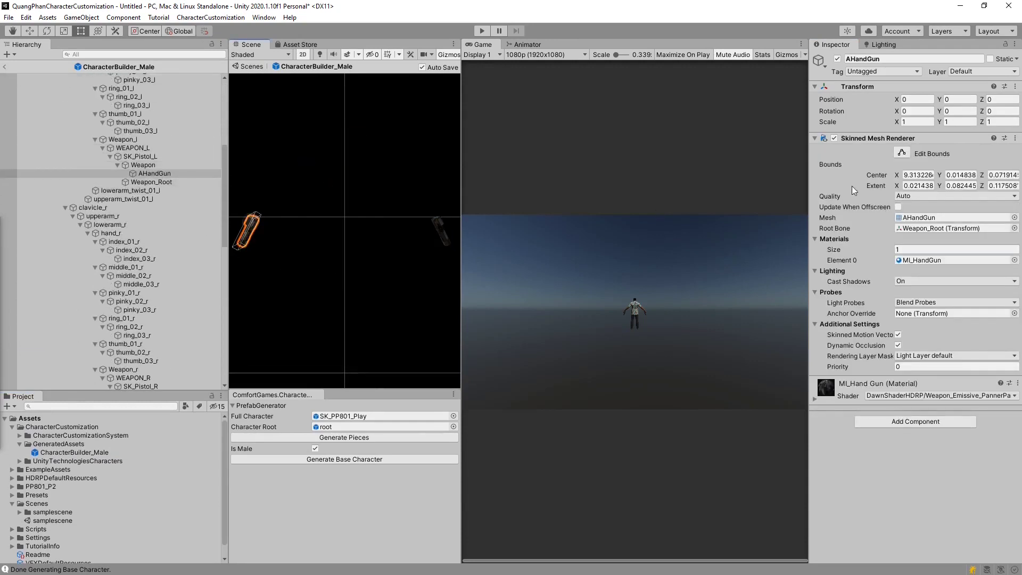
- Disable the Skinned Mesh Renderer on the AHandGun meshes of both hands and exit prefab editing
click(441, 228)
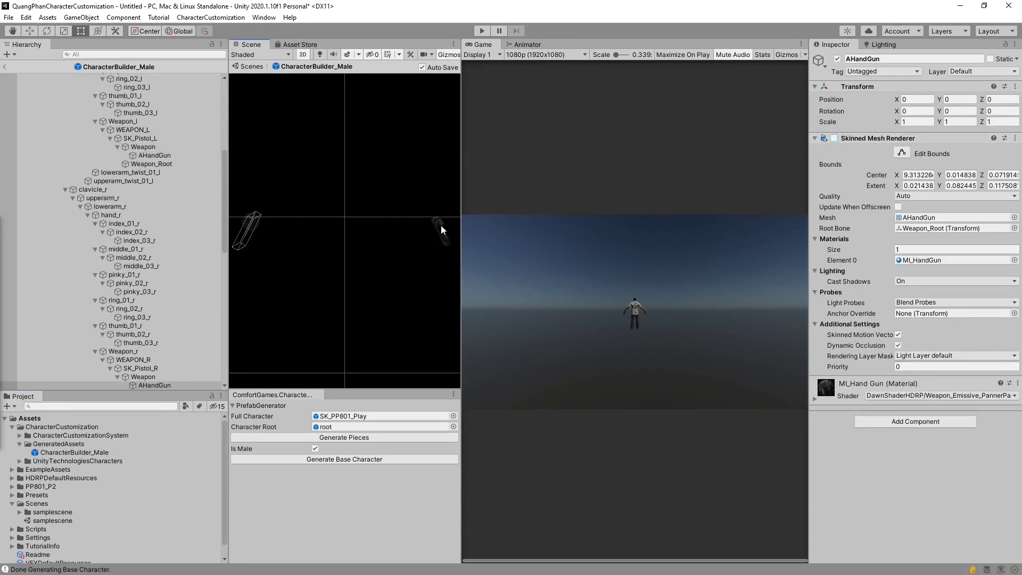
click(834, 138)
scroll(41, 79, up, 10)
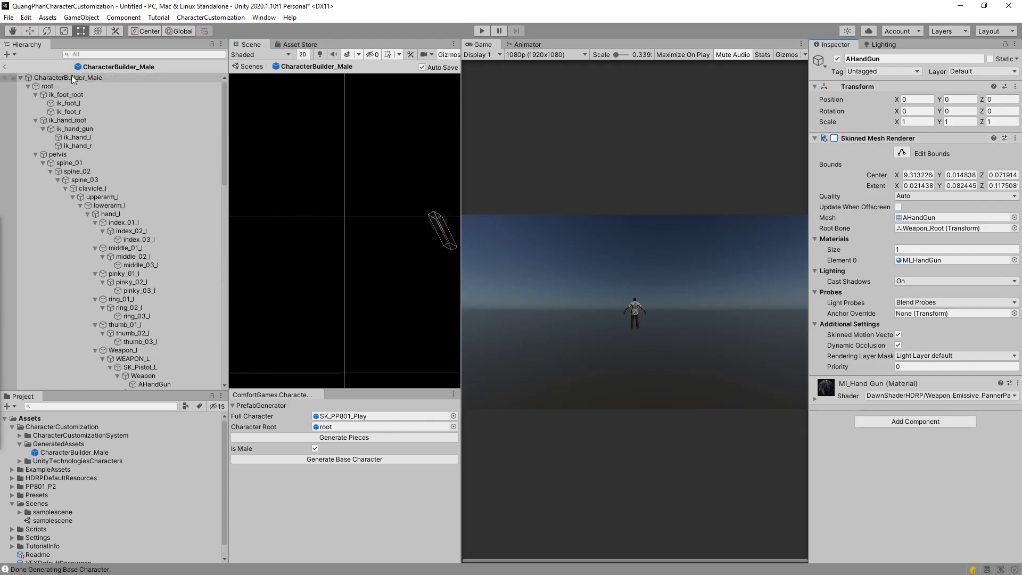
click(8, 67)
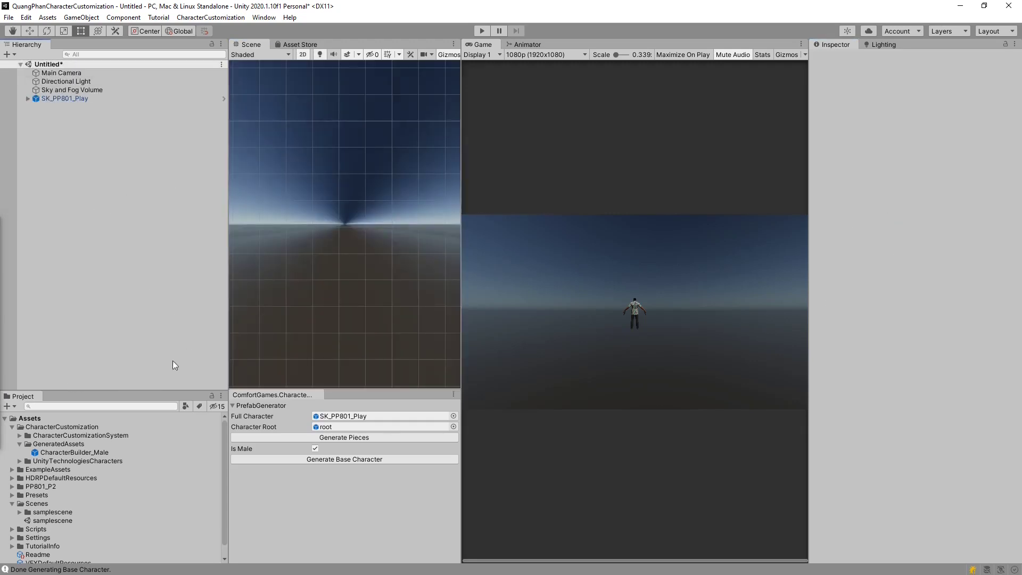
- Rename the original prefab in CharacterCustomizationSystem/Prefabs to OLD_CharacterBuilder_Male and move the generated CharacterBuilder_Male into that folder
drag(144, 393, 154, 229)
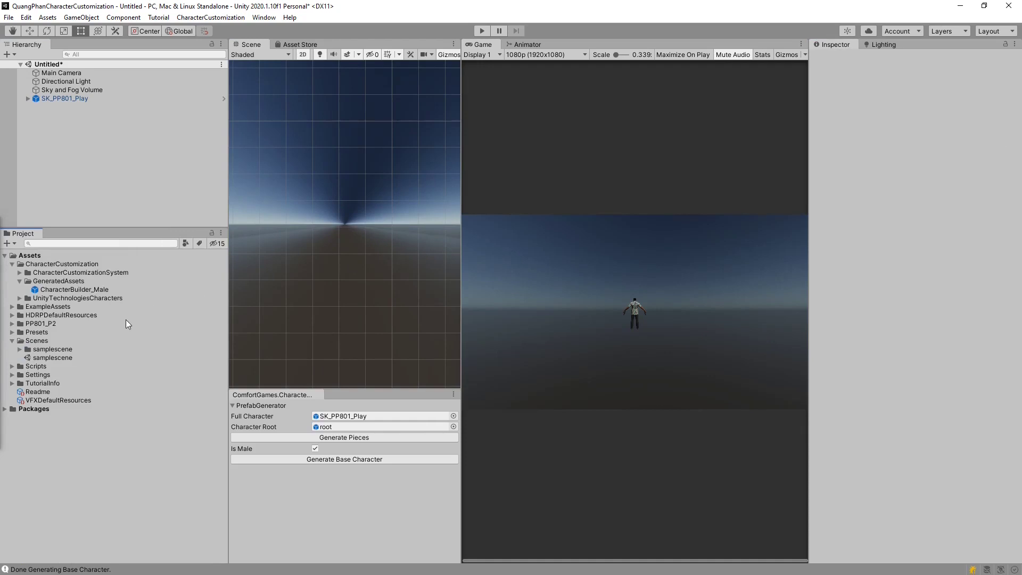
click(19, 273)
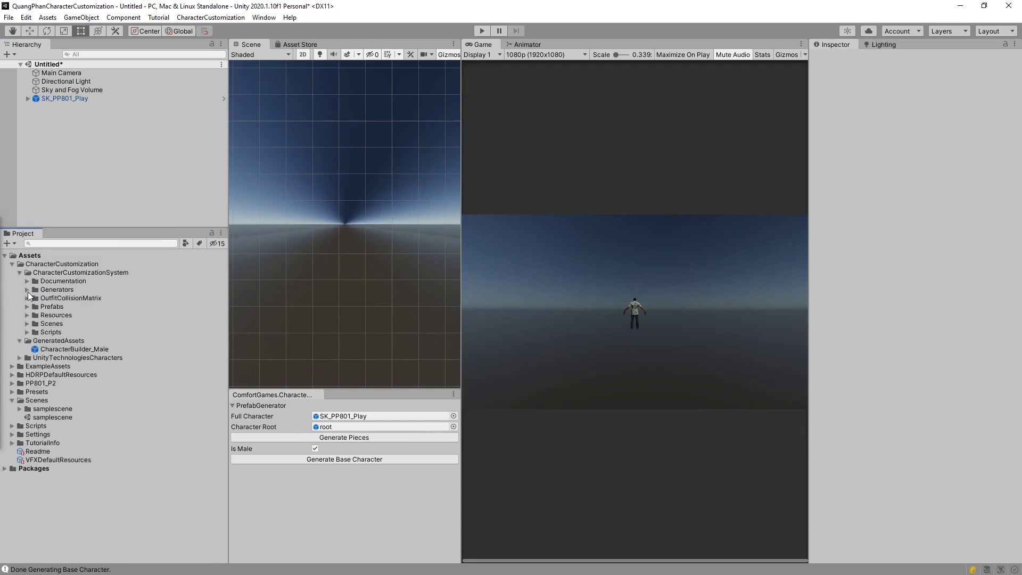
click(27, 307)
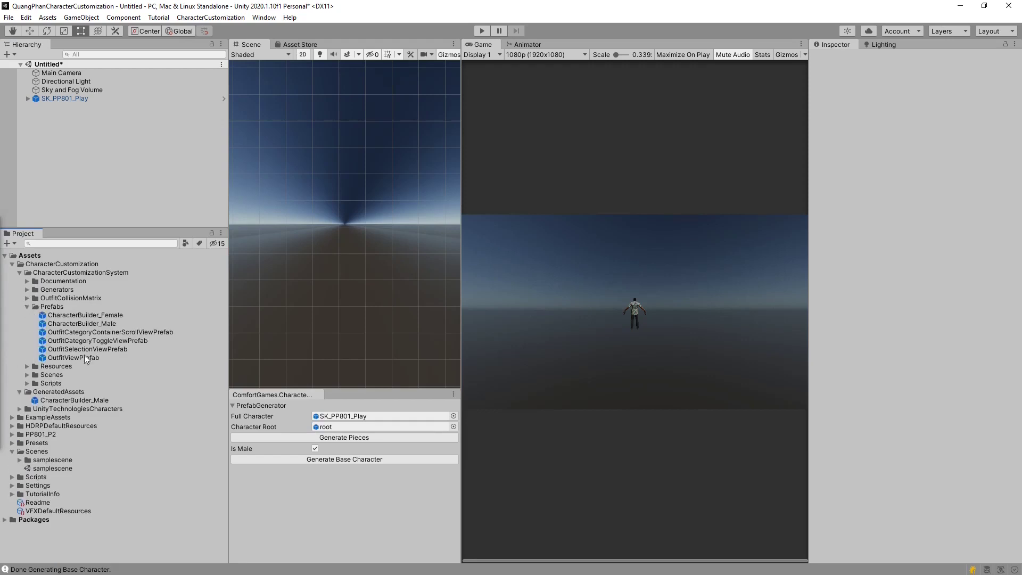
click(87, 323)
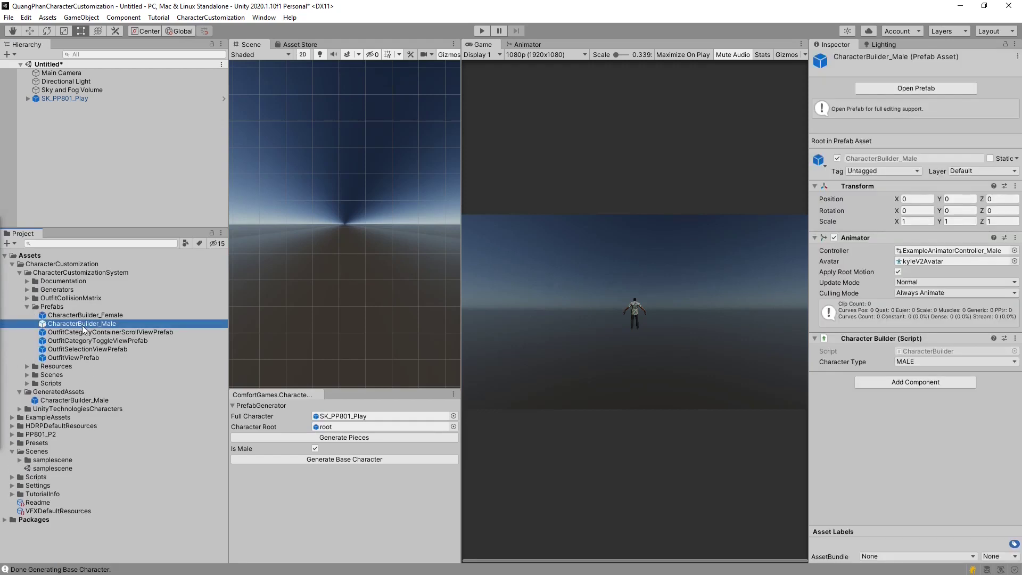
click(84, 327)
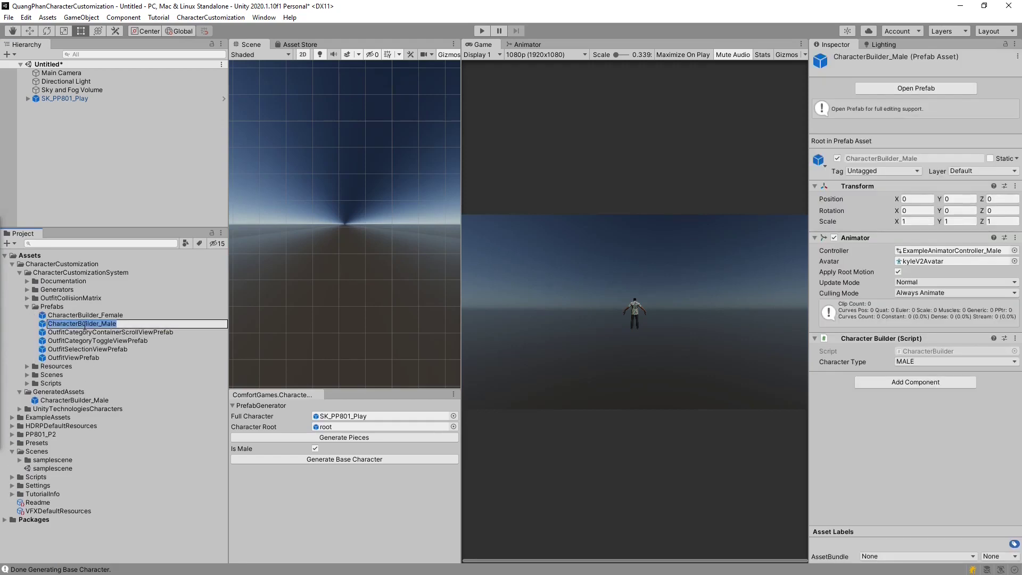
key(Home)
text(OLD_)
key(Return)
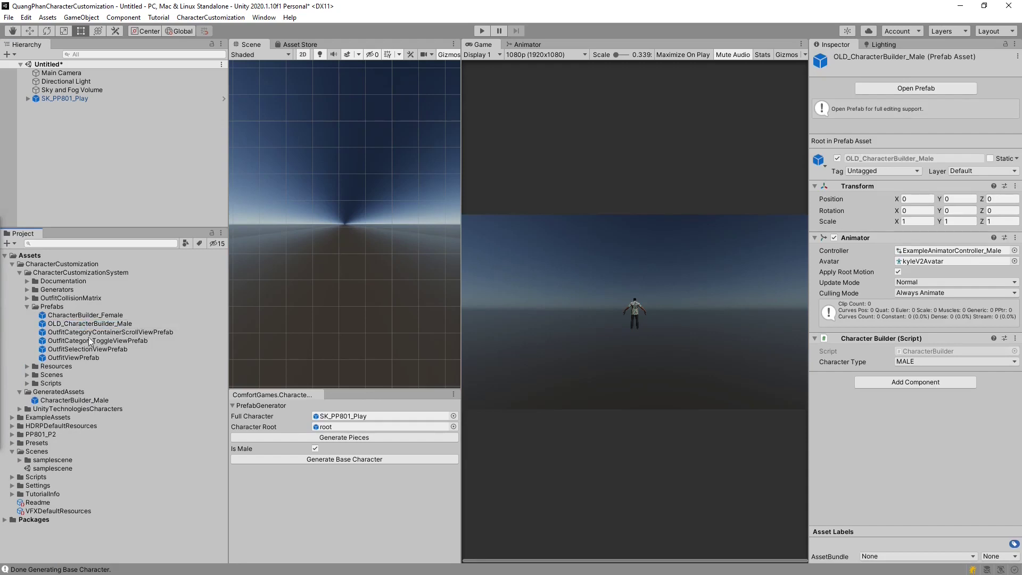
drag(82, 401, 56, 309)
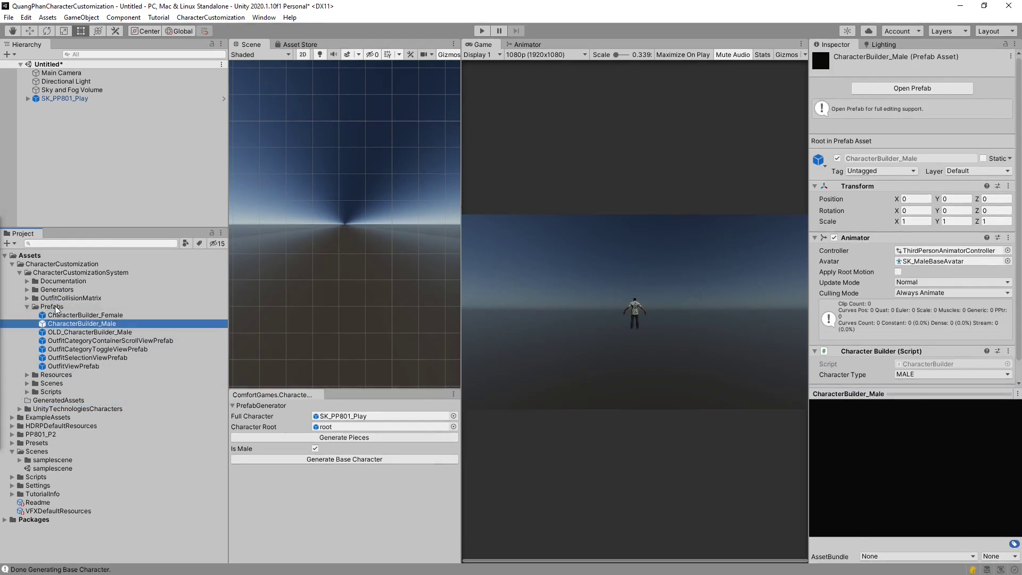
- Open the CharacterCustomization01_Game scene without saving the current one, assign CharacterBuilder_Male as CharacterSpawning's Character Builder Male, and save
click(27, 383)
double_click(126, 391)
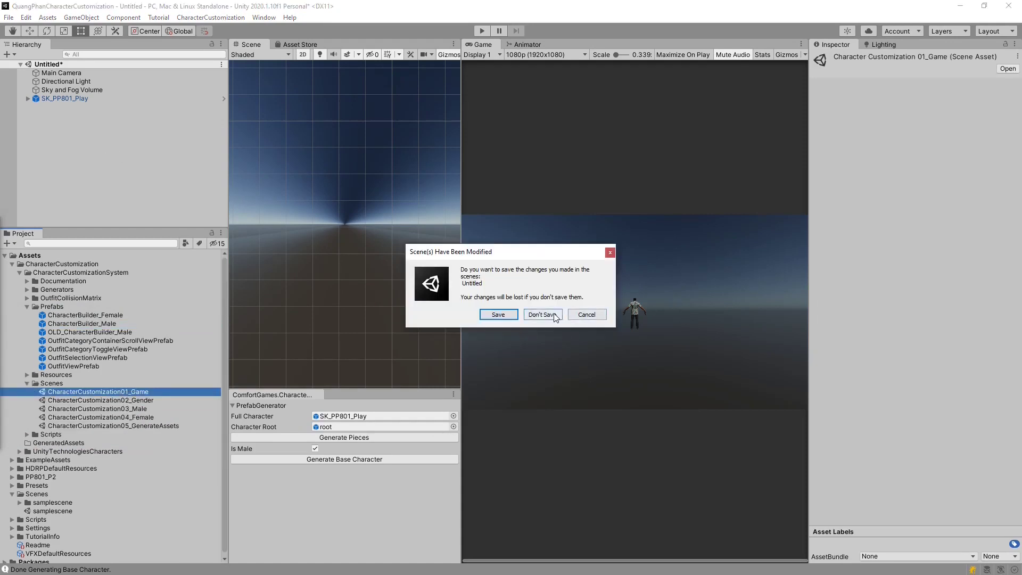
click(542, 315)
click(73, 123)
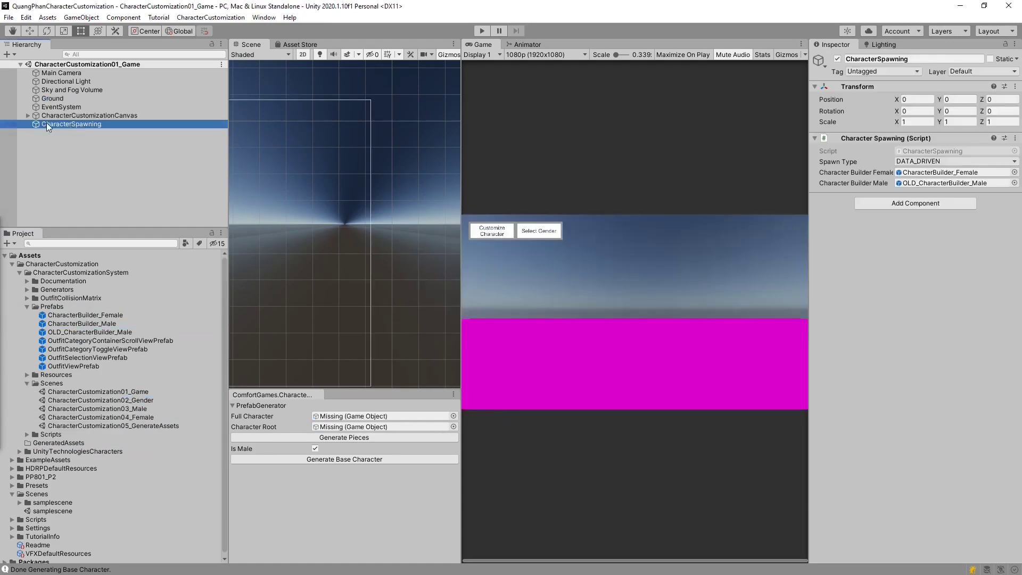
click(945, 183)
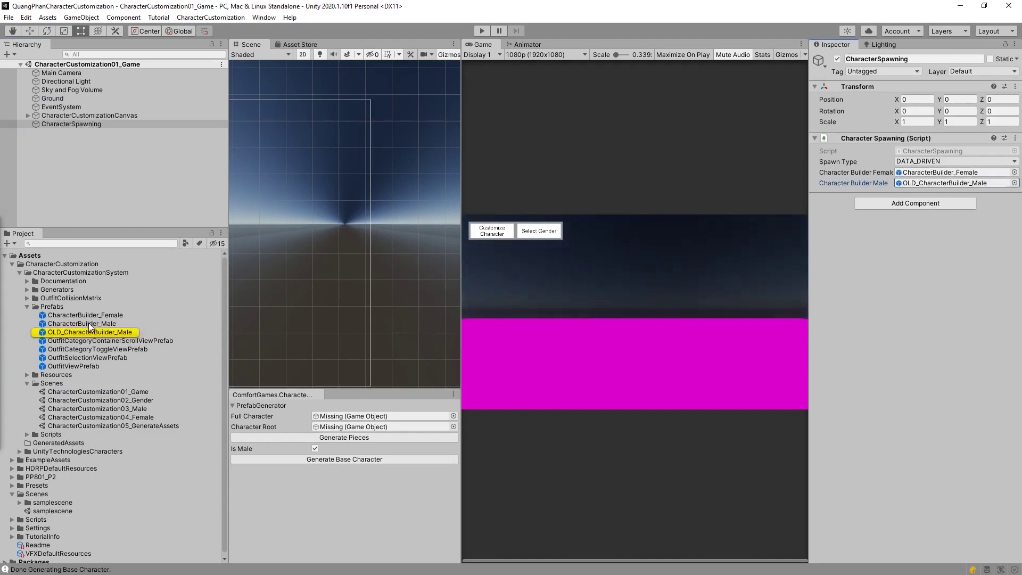
drag(90, 324, 953, 183)
click(161, 192)
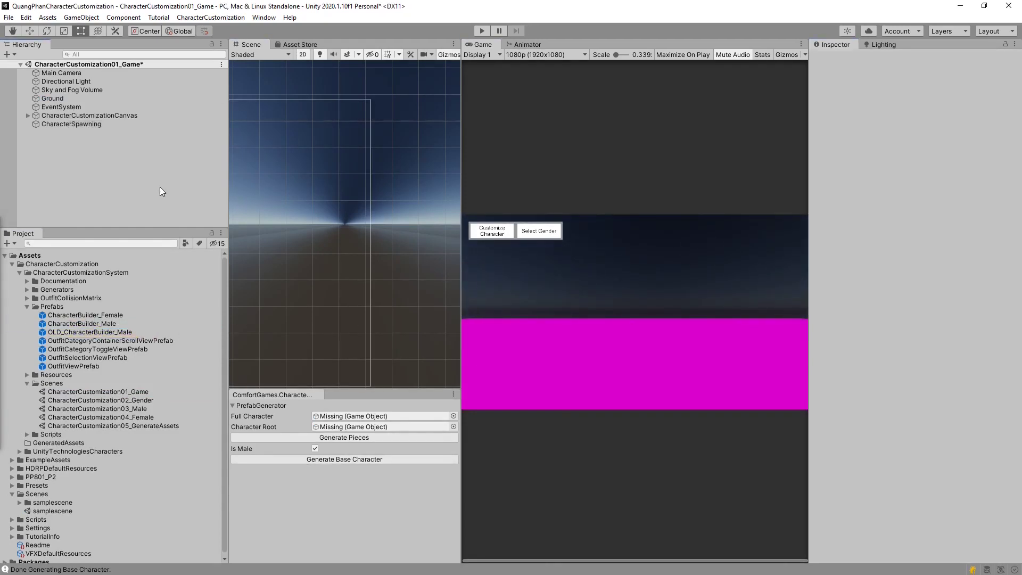
key(ctrl+s)
- In the CharacterCustomization03_Male scene, assign the new CharacterBuilder_Male prefab as CharacterSpawning's Character Builder Male and save
double_click(136, 408)
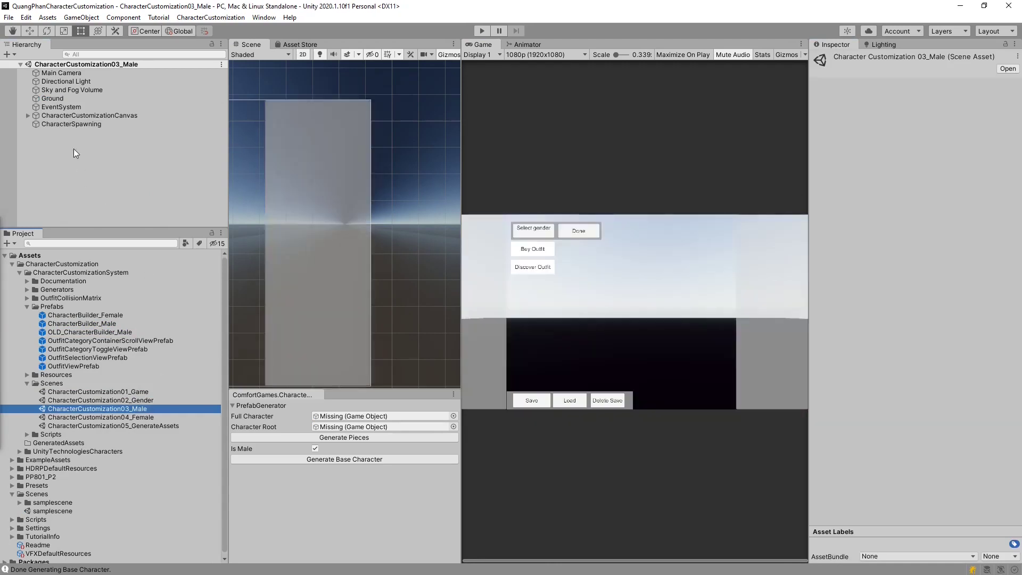
click(75, 123)
click(945, 182)
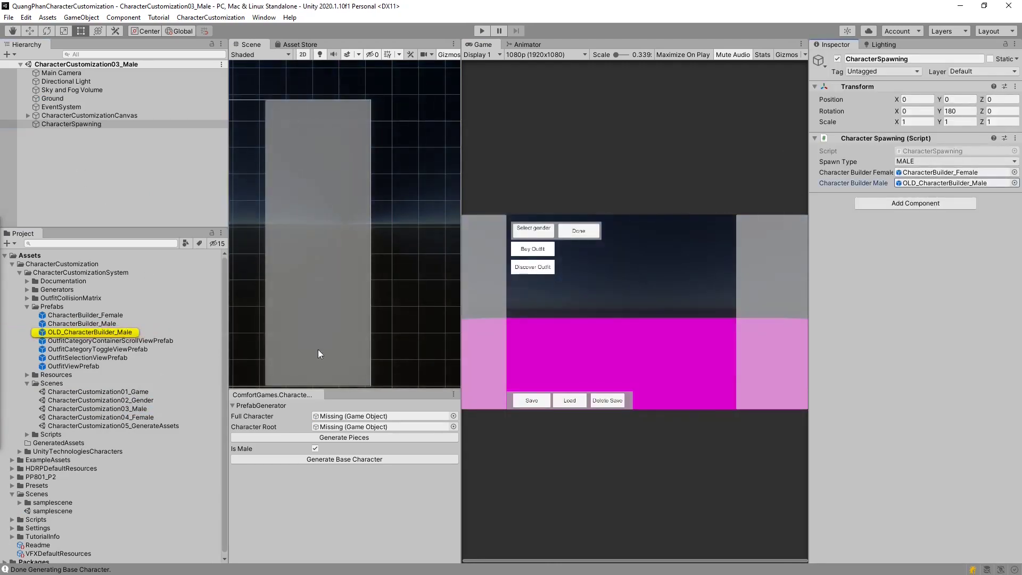
drag(72, 324, 953, 183)
click(124, 191)
key(ctrl+s)
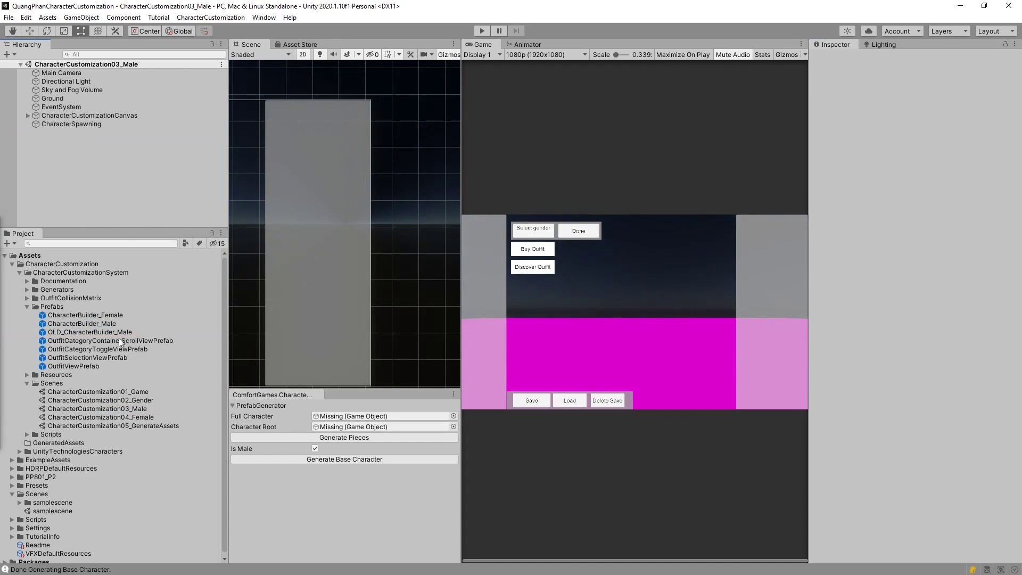
- In the CharacterCustomization04_Female scene, assign the new CharacterBuilder_Male prefab as CharacterSpawning's Character Builder Male and save
double_click(140, 417)
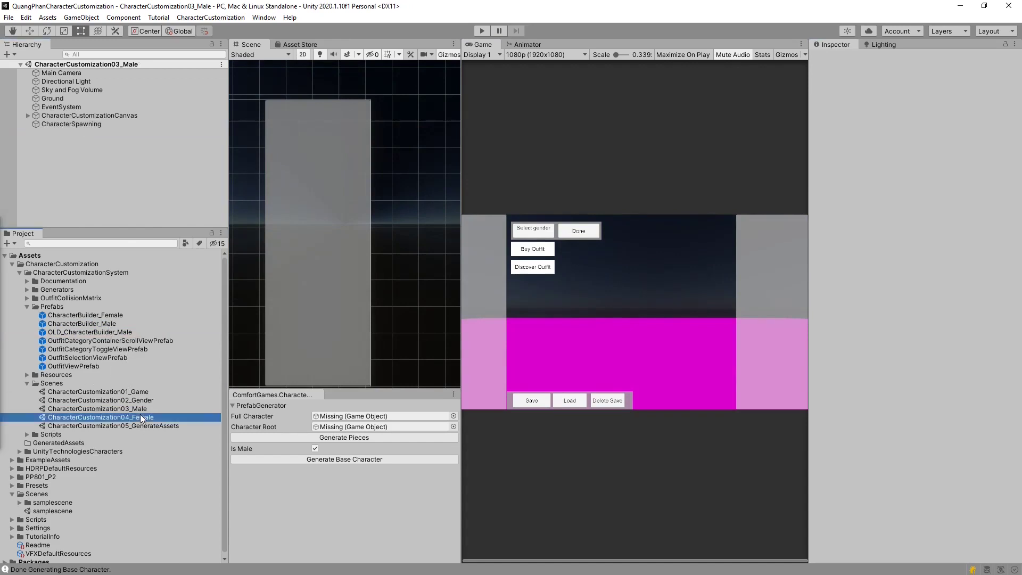
click(58, 115)
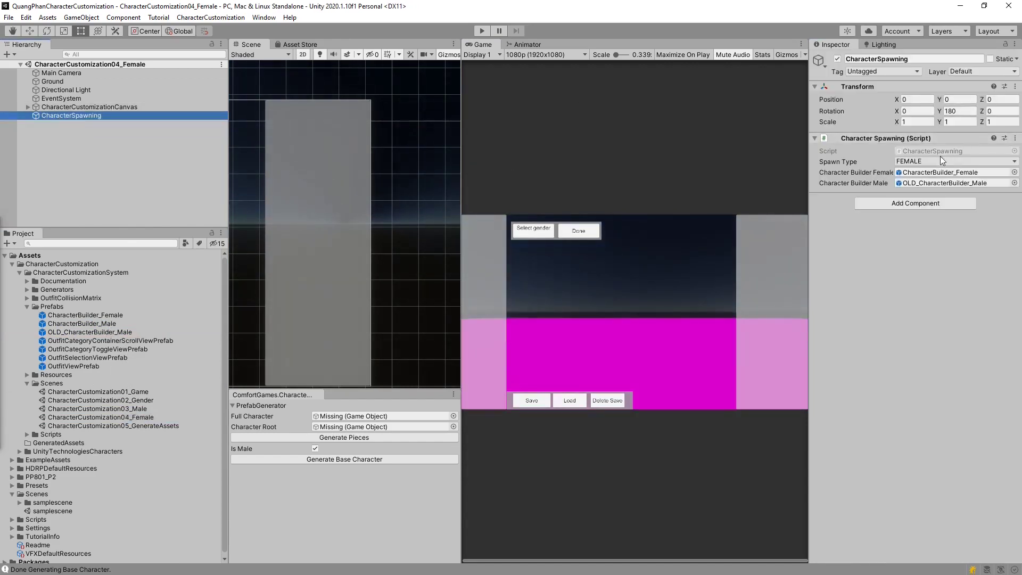
click(946, 172)
click(945, 183)
drag(77, 324, 937, 184)
click(76, 190)
key(ctrl+s)
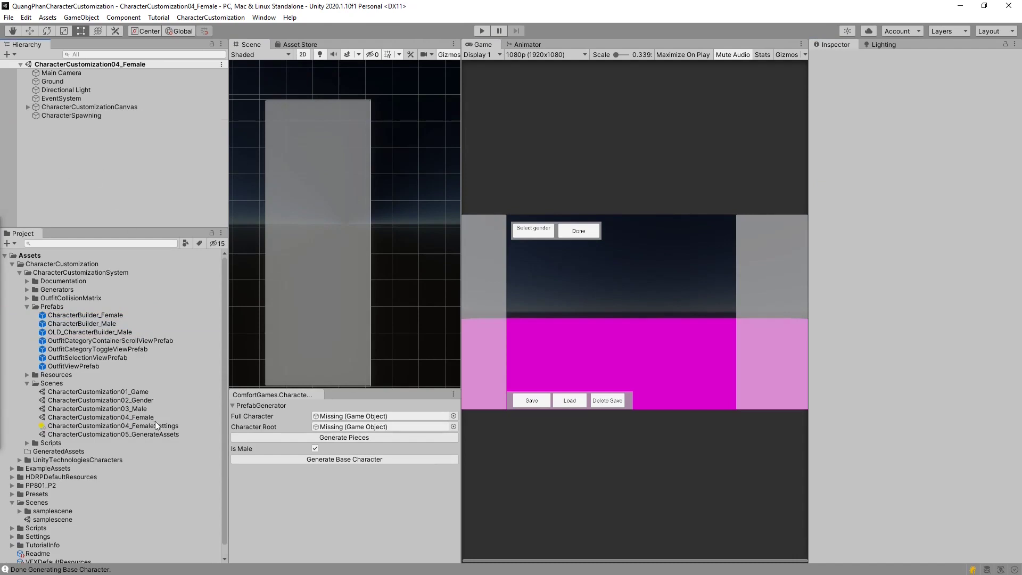
- Check the CharacterCustomization02_Gender scene for a CharacterSpawning object and return to the CharacterCustomization01_Game scene
double_click(133, 405)
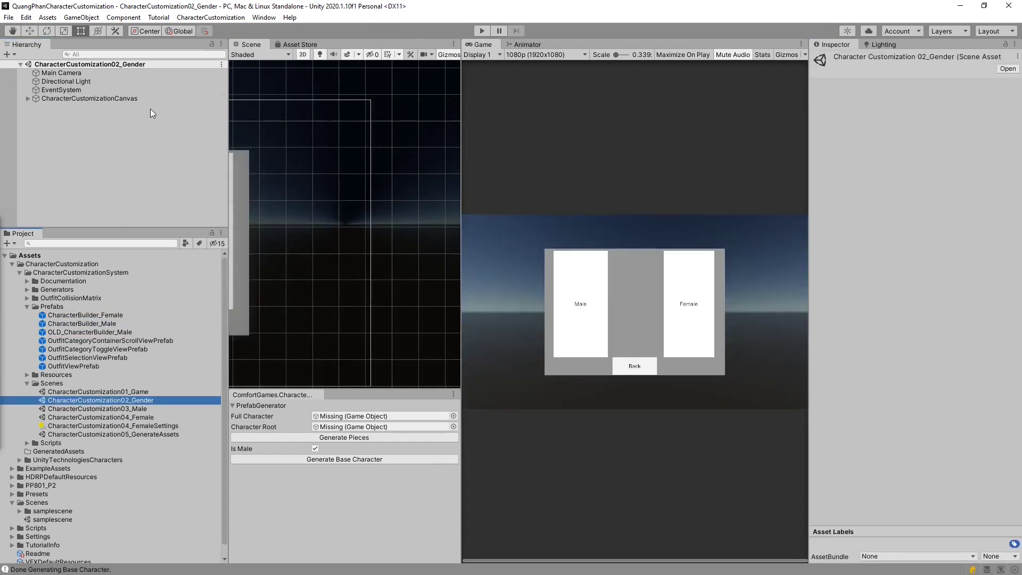
double_click(133, 391)
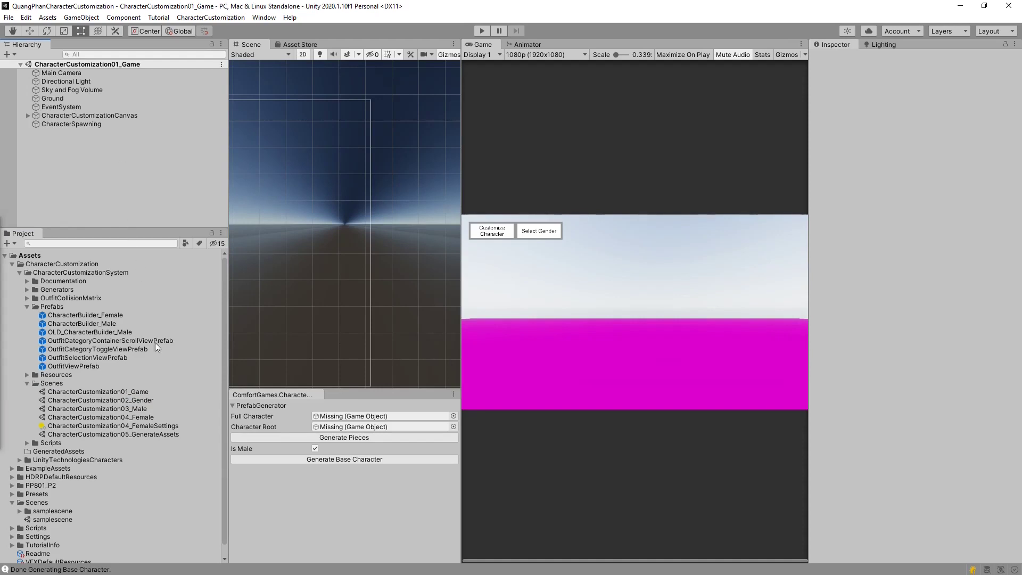
- Create a new scene and place the SK_PP801_Play prefab from the PP801_P2 folder in it
click(9, 17)
click(21, 26)
scroll(33, 476, down, 1)
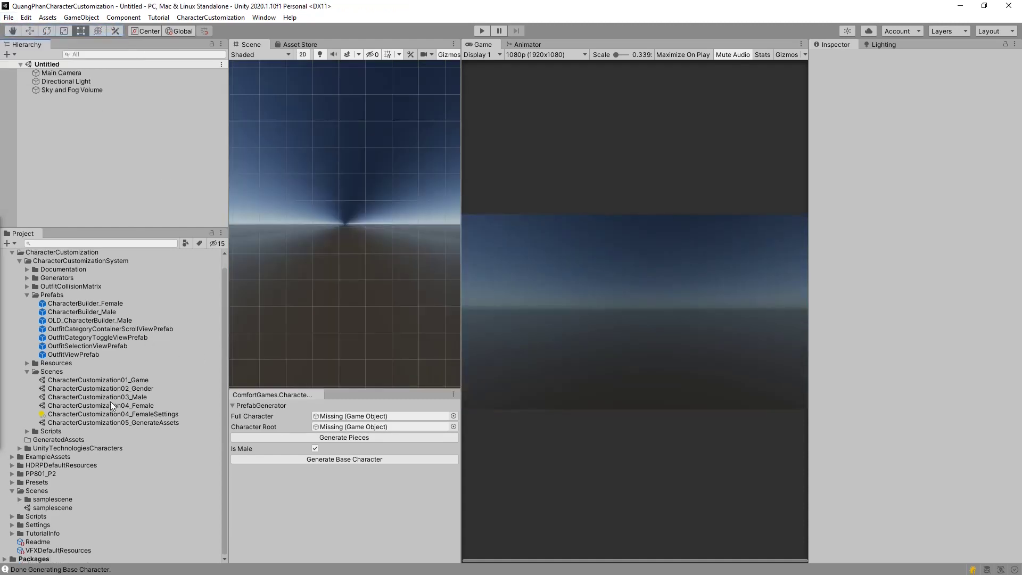
click(12, 474)
scroll(68, 373, down, 5)
drag(67, 376, 86, 154)
click(12, 282)
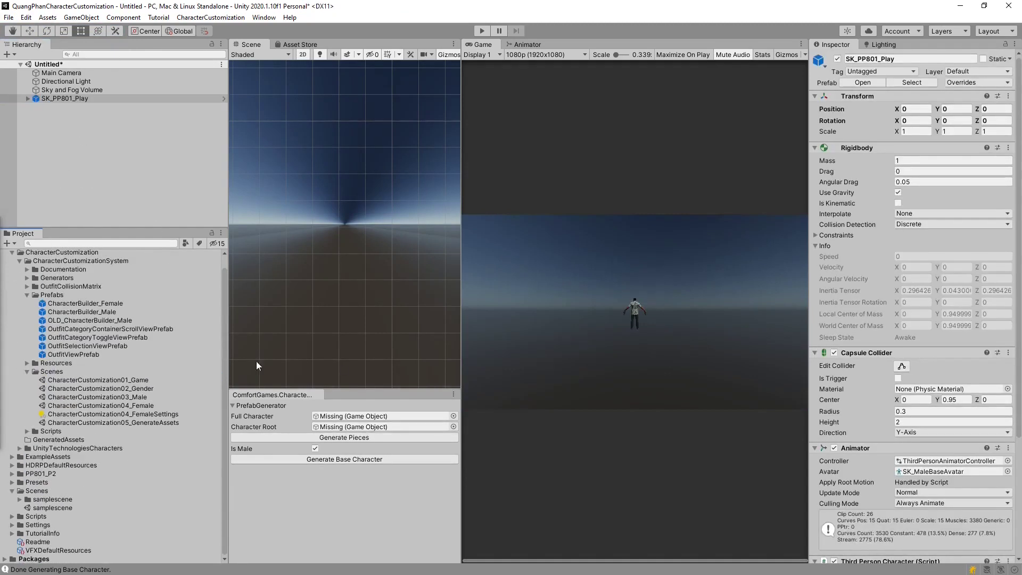
- Set the PrefabGenerator's Full Character to SK_PP801_Play and its Character Root to the character's root object
drag(267, 227, 351, 417)
click(28, 99)
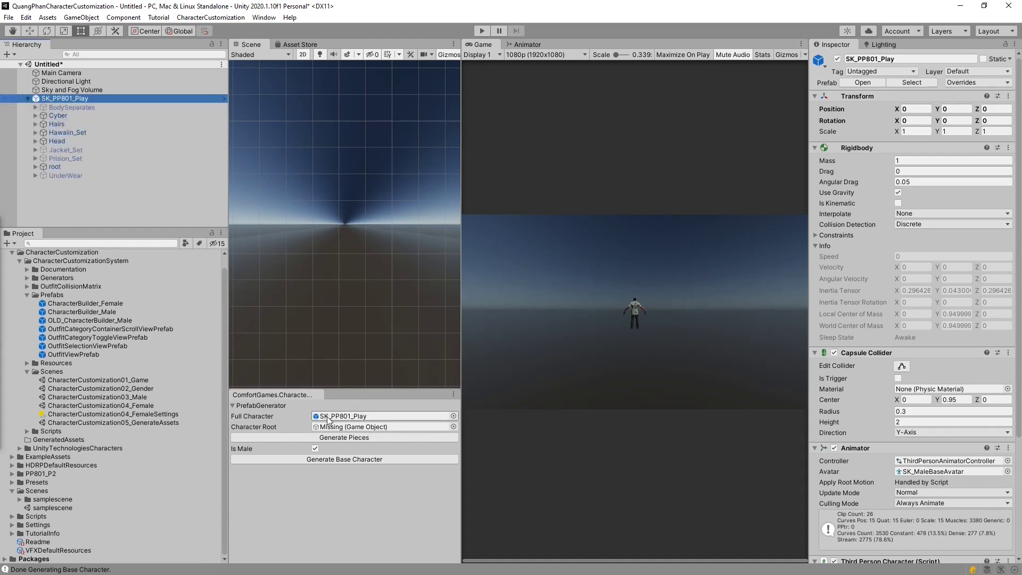
drag(330, 318, 372, 427)
click(336, 438)
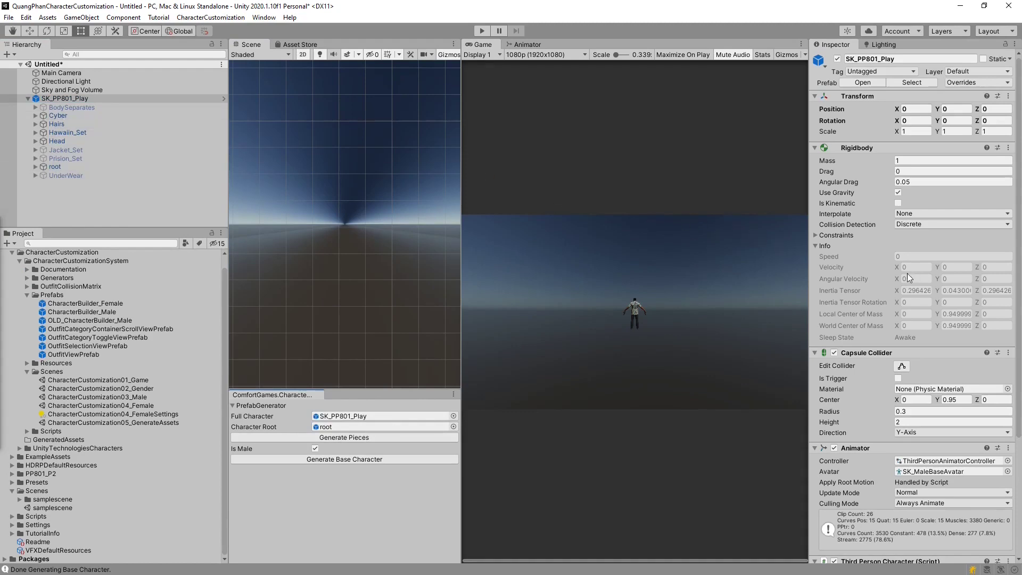
- Remove the Third Person User Control and Third Person Character scripts from SK_PP801_Play
scroll(903, 282, down, 3)
scroll(900, 236, up, 3)
scroll(890, 245, down, 3)
right_click(878, 356)
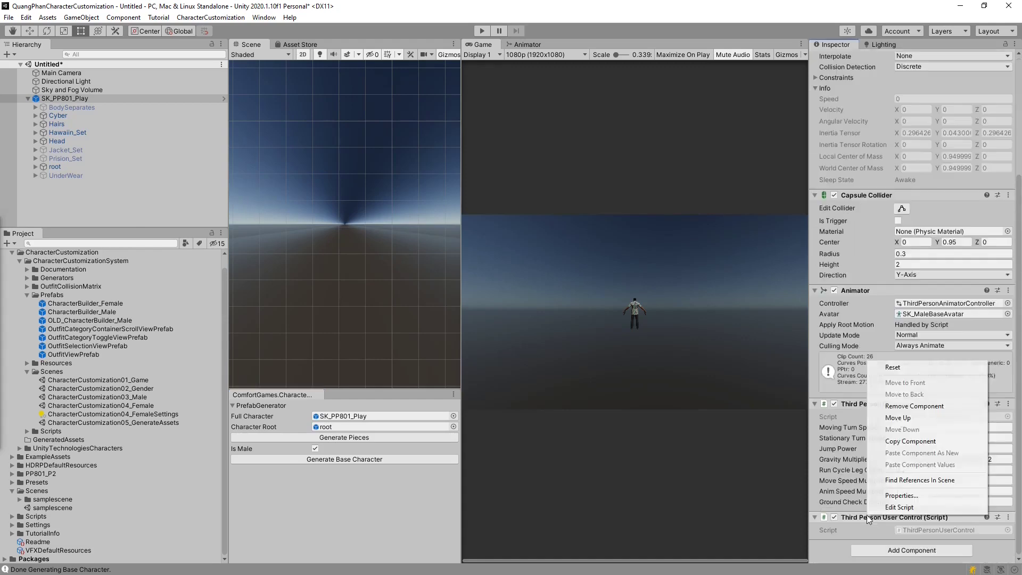
scroll(884, 405, up, 1)
right_click(882, 422)
scroll(886, 465, up, 3)
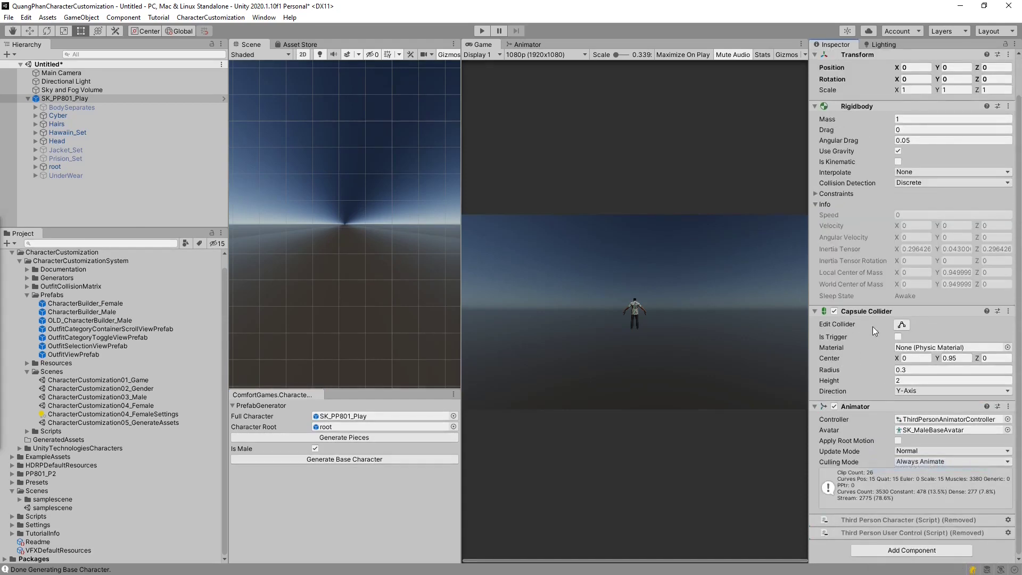
- Remove the Animator, Capsule Collider and Rigidbody components from SK_PP801_Play
right_click(864, 407)
click(888, 448)
right_click(873, 354)
click(900, 392)
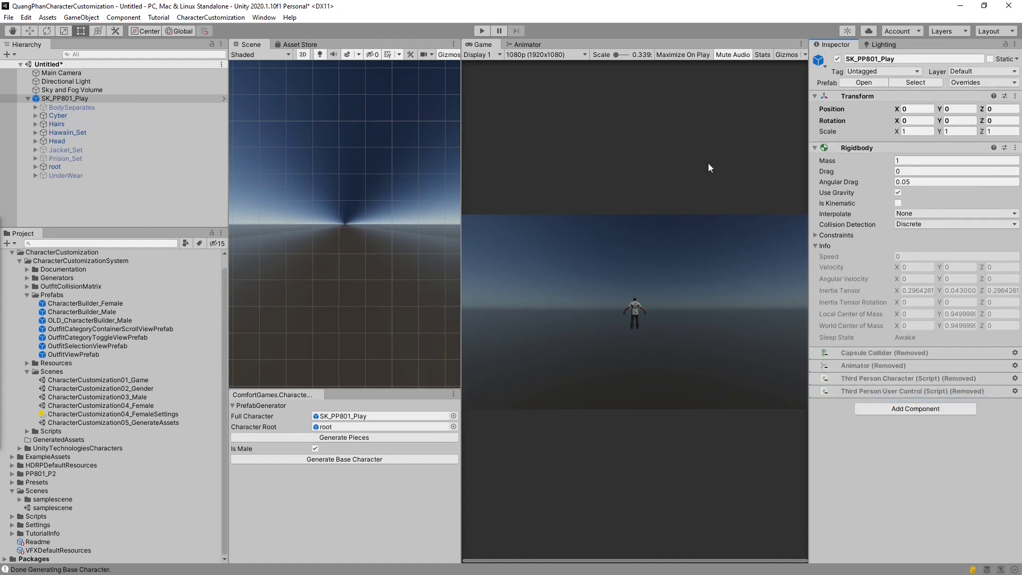
right_click(859, 151)
click(900, 197)
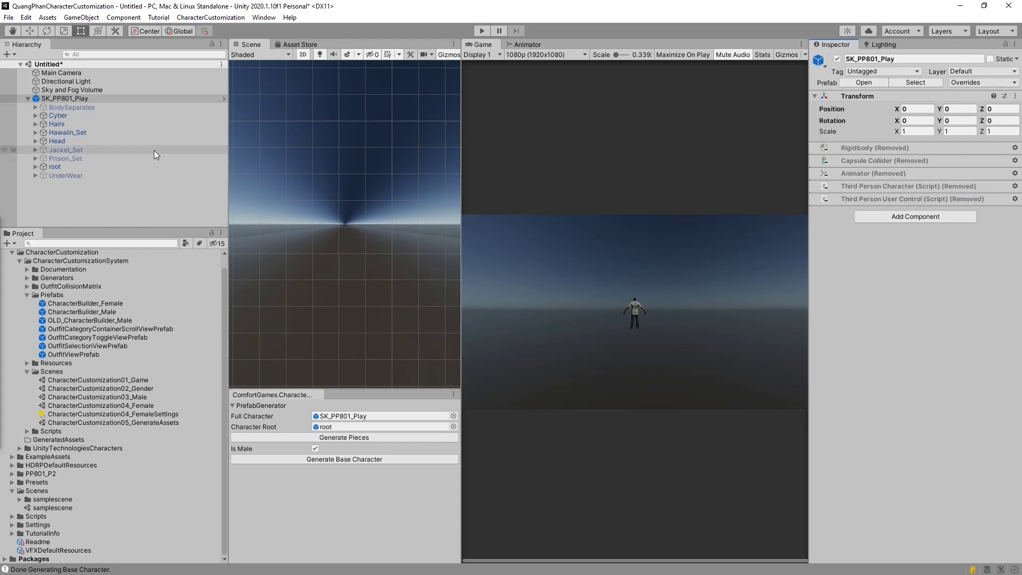
- Collapse the CharacterCustomizationSystem folder and generate the character pieces from SK_PP801_Play
click(59, 102)
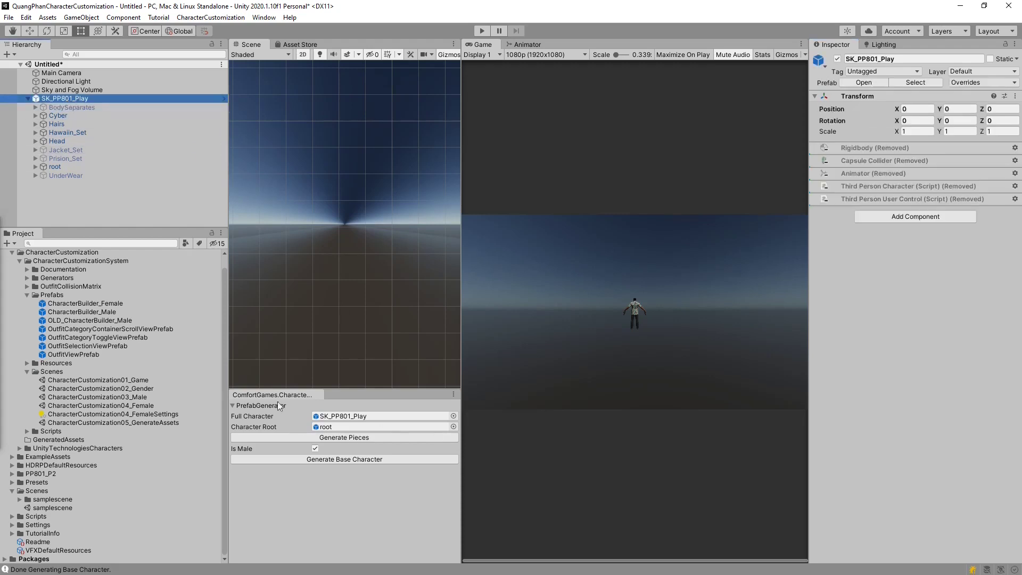
scroll(73, 320, up, 1)
click(20, 272)
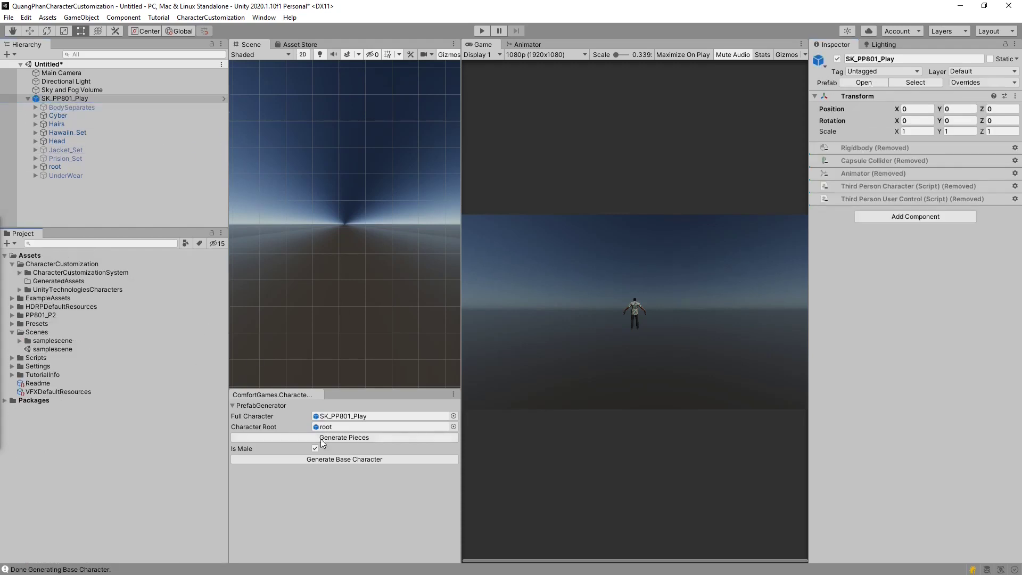
click(344, 436)
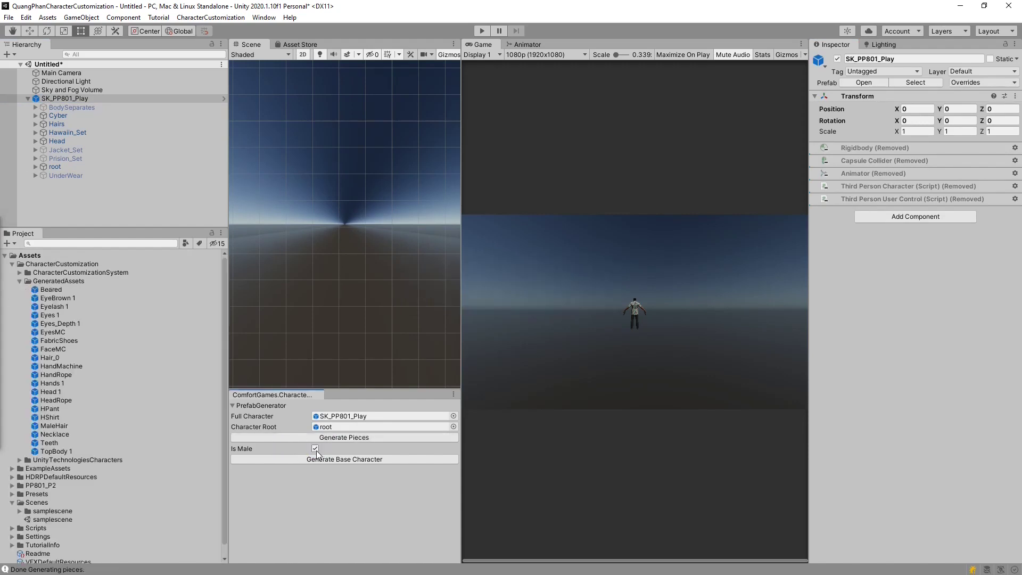
- Examine the previews of the generated piece prefabs in the GeneratedAssets folder, from Beared through Head 1
click(40, 289)
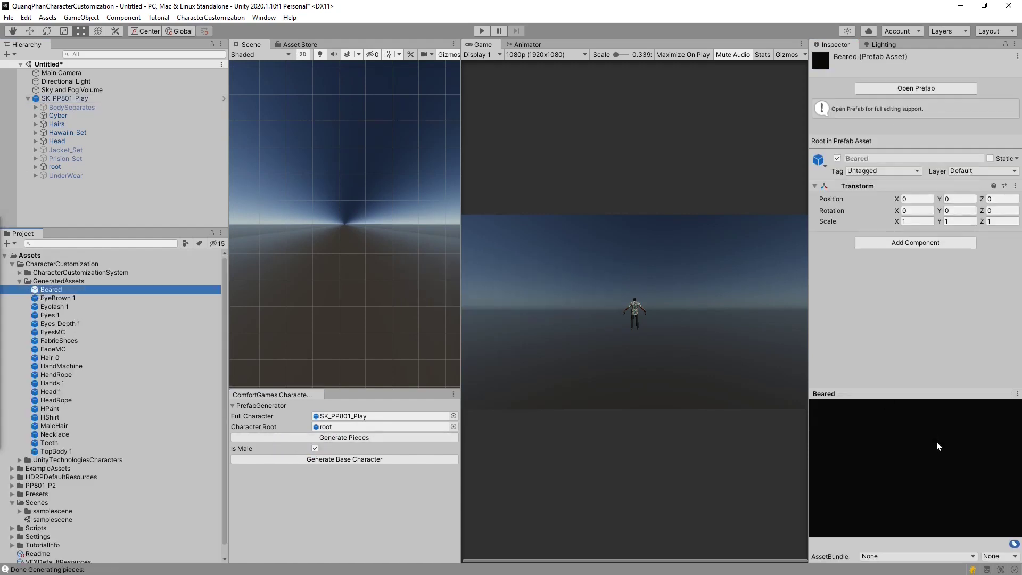
click(940, 447)
click(66, 297)
key(Down)
key(Down)
key(Down)
key(Down)
key(Down)
key(Down)
key(Down)
key(Down)
key(Up)
key(Up)
key(Up)
key(Down)
key(Down)
key(Down)
key(Down)
key(Down)
key(Down)
key(Down)
key(Down)
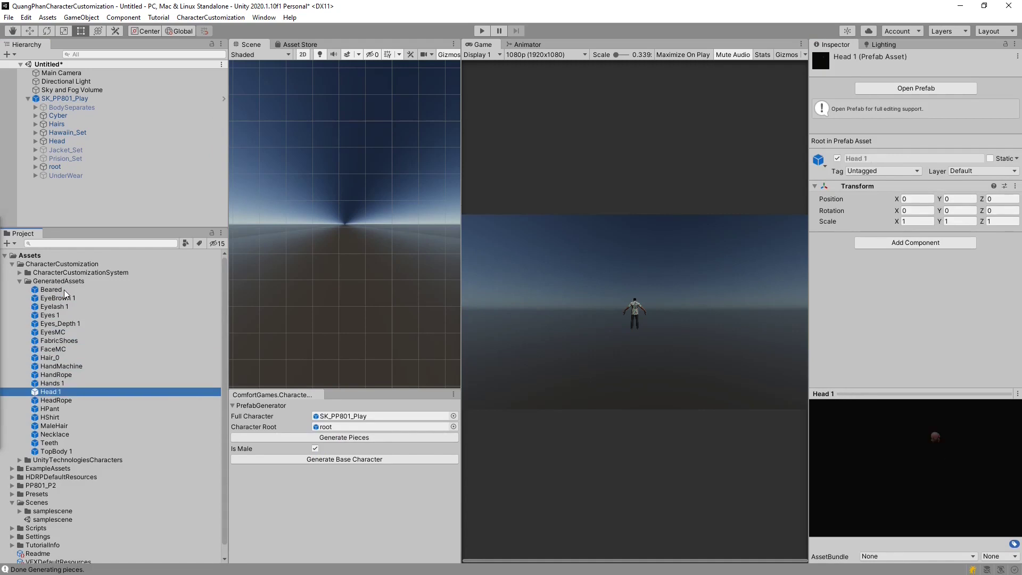
- Examine the previews of the remaining generated piece prefabs, from HeadRope through TopBody 1, and rotate the TopBody 1 preview
key(Down)
key(Down)
key(Down)
key(Down)
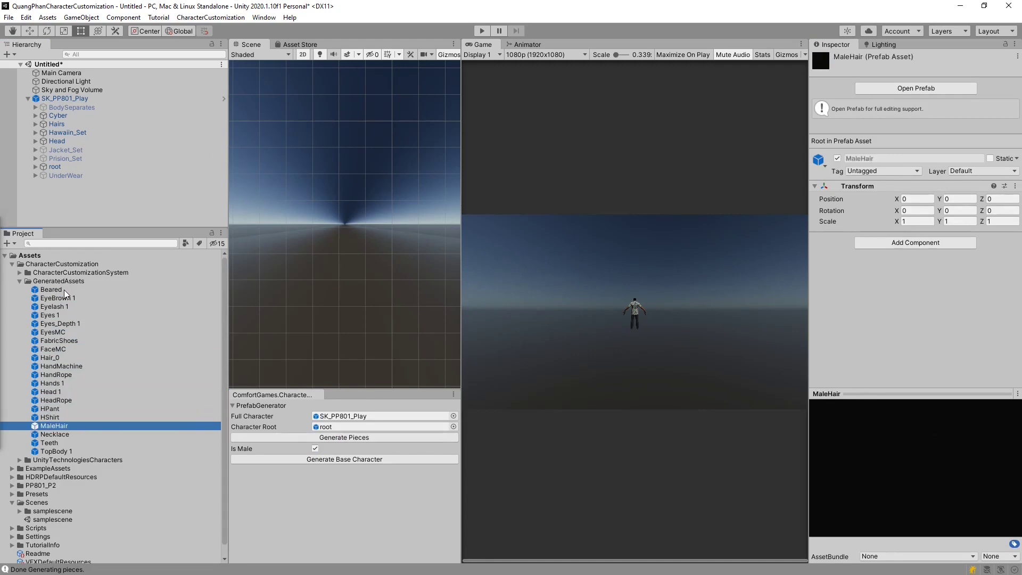
key(Down)
key(Down)
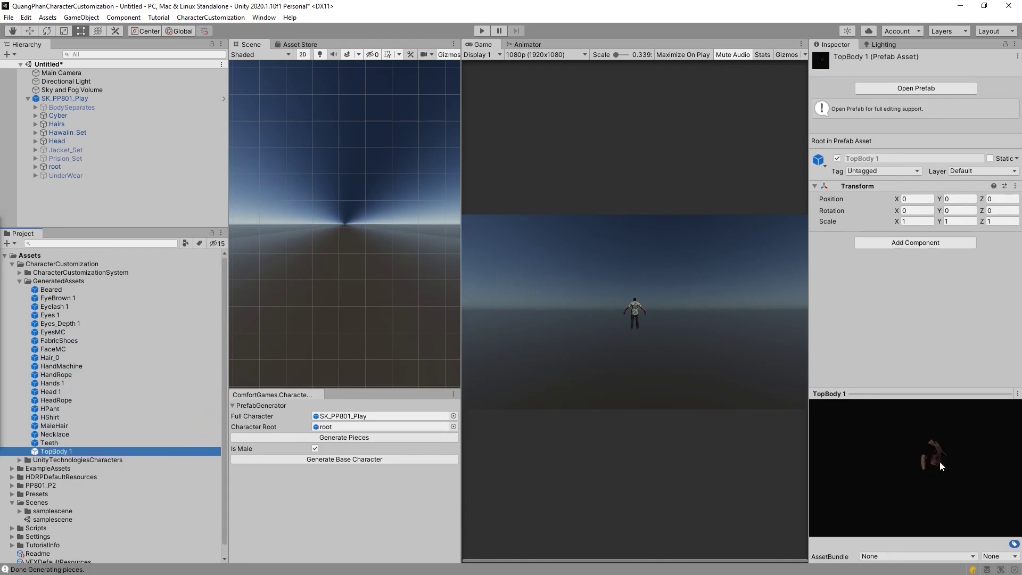
drag(960, 464, 885, 459)
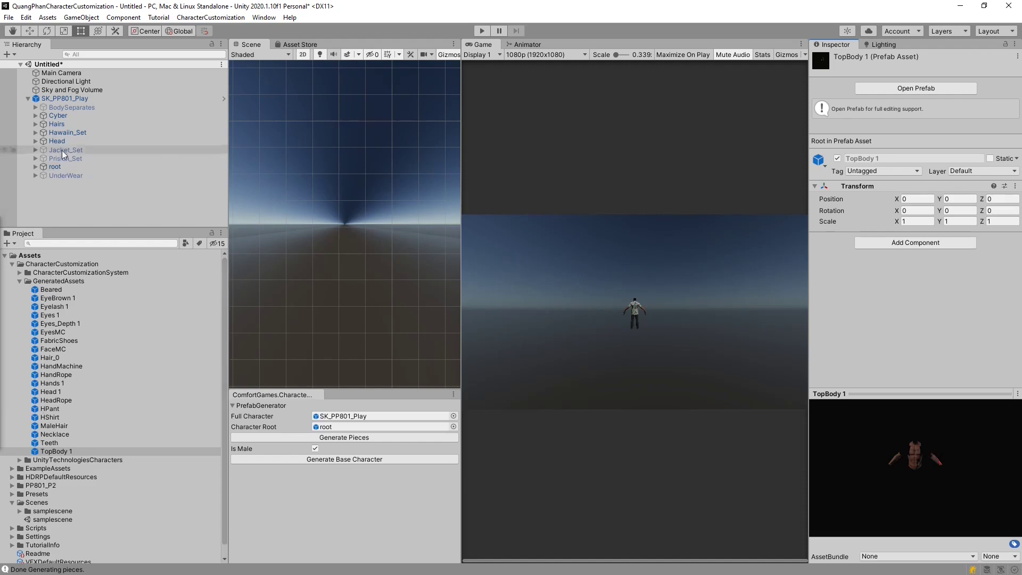
- Delete the SK_PP801_Play character from the scene
click(62, 98)
right_click(63, 97)
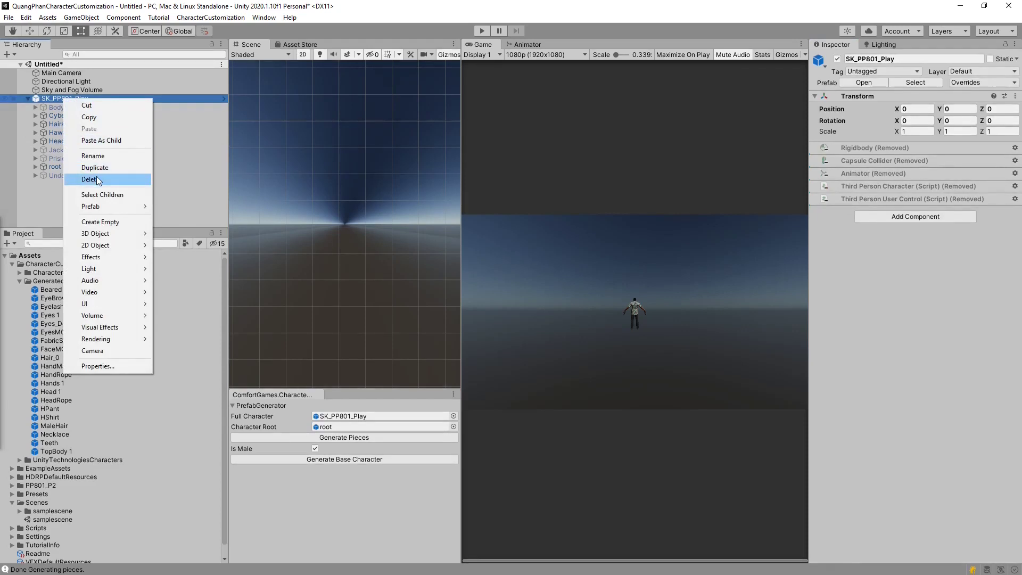
click(97, 179)
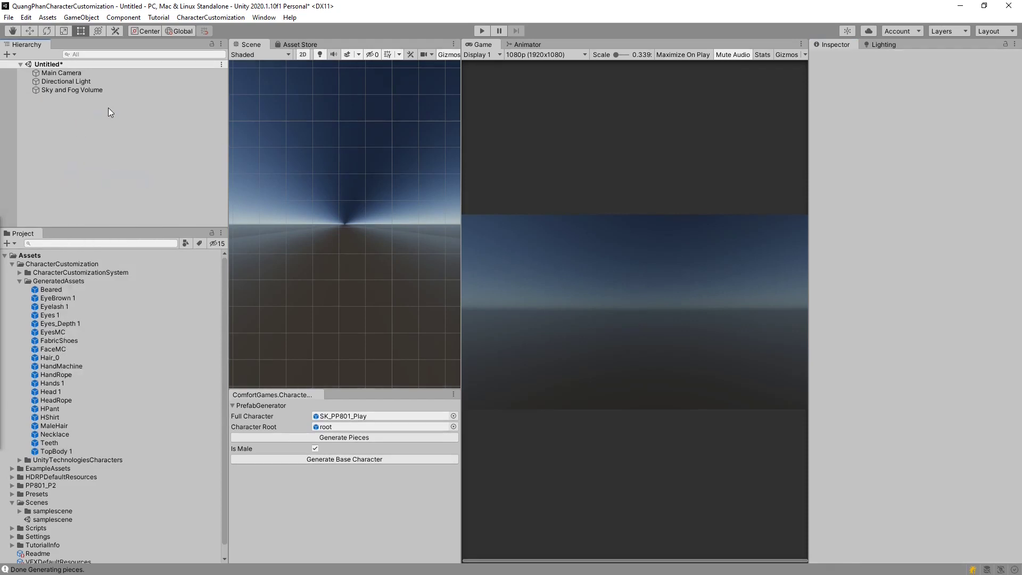
- Open the CharacterCustomization01_Game scene from the CharacterCustomizationSystem scenes, discarding the changes to the untitled scene
click(19, 272)
double_click(139, 391)
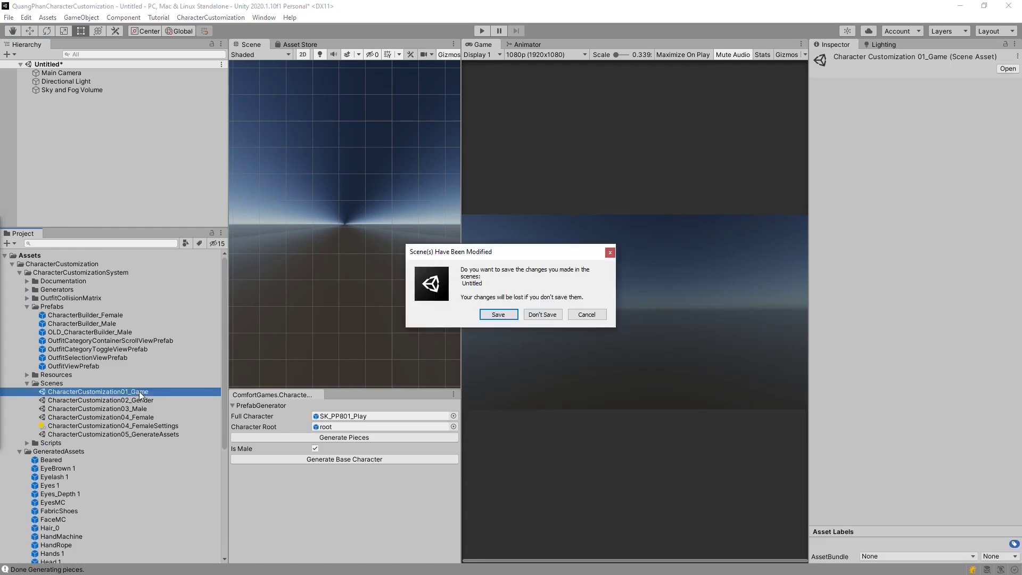
click(538, 314)
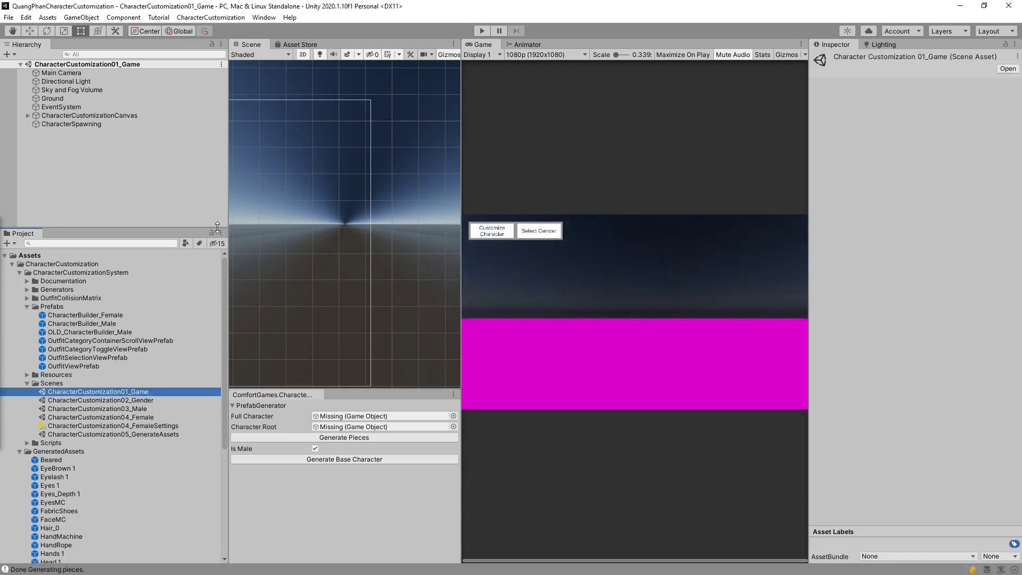
- Collapse the CharacterCustomization folder and create a new folder named 801_P2_Pieces directly under Assets
scroll(74, 429, down, 7)
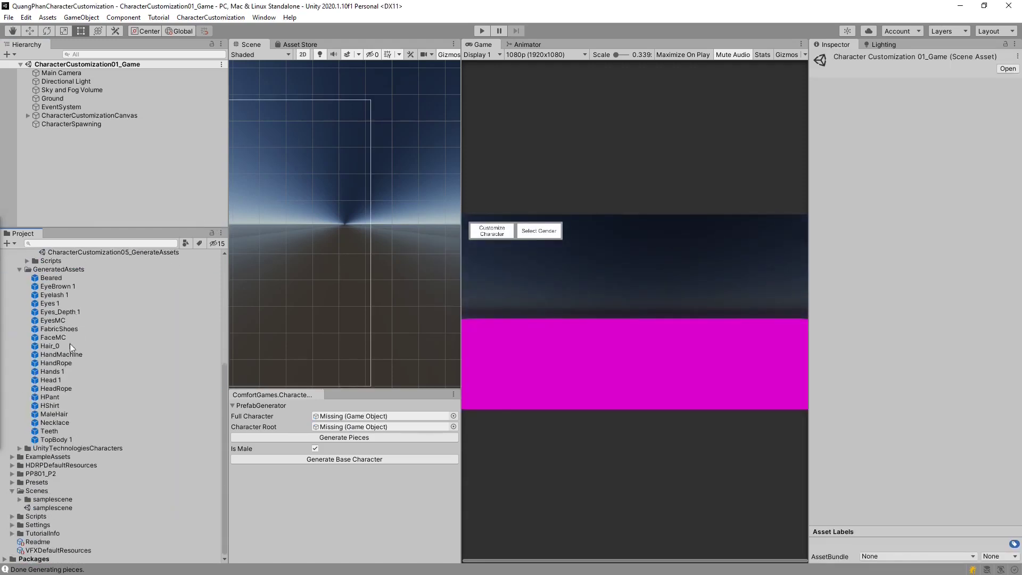
scroll(68, 355, up, 7)
click(12, 264)
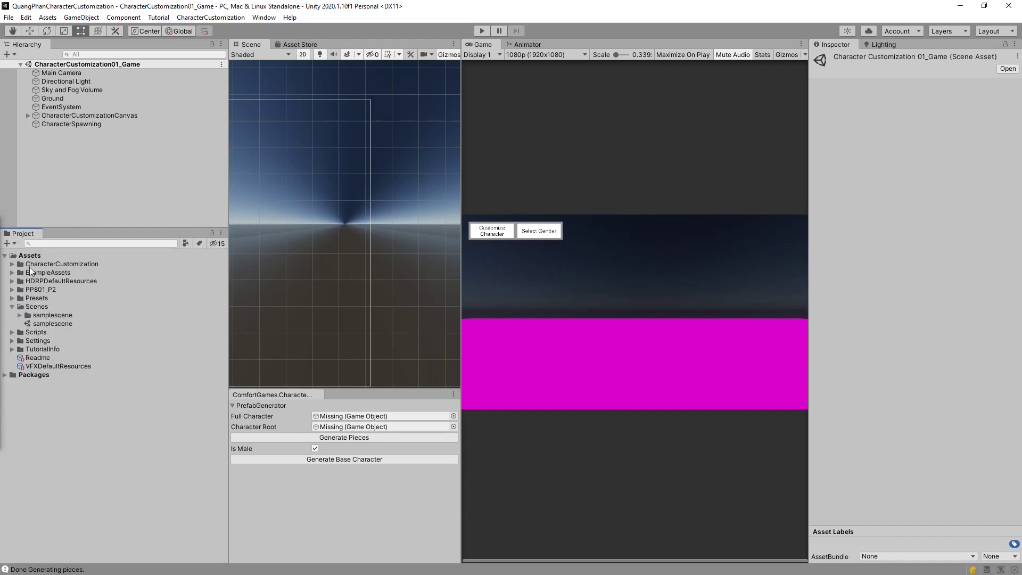
right_click(36, 267)
mouse_move(80, 259)
click(258, 87)
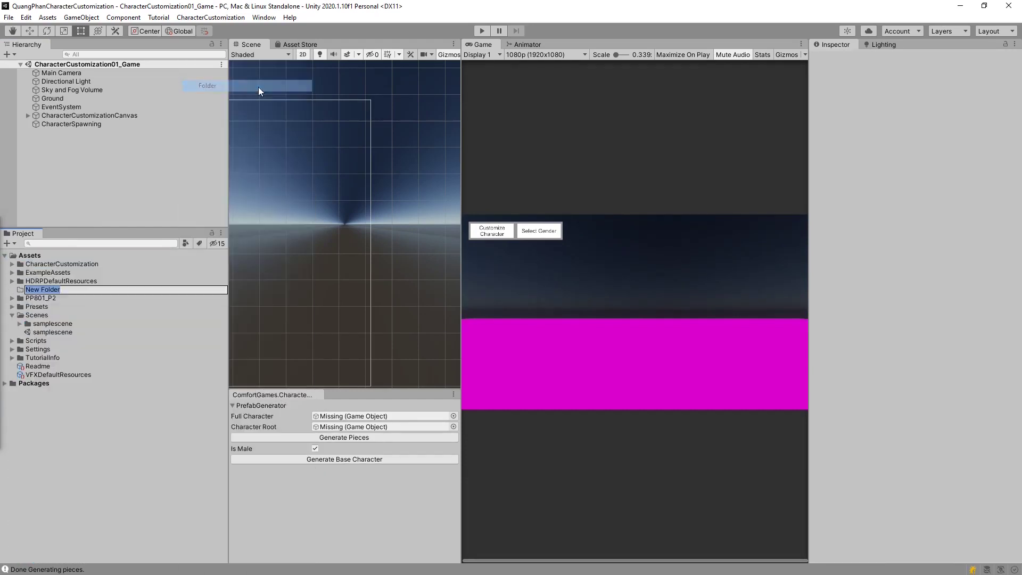
text(801_P2_Pieces)
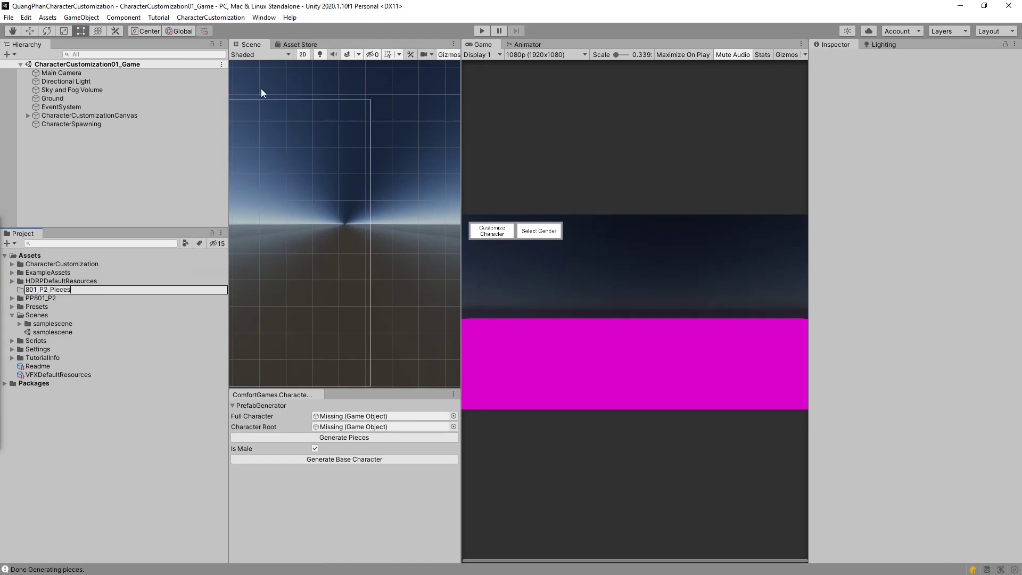
key(Return)
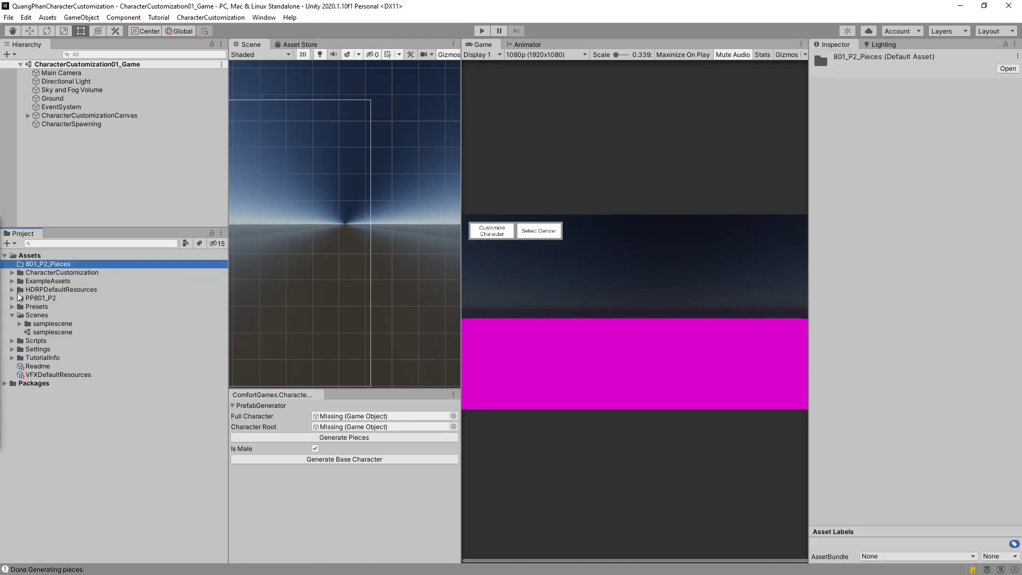
- Move all generated piece prefabs, Beared through TopBody 1, from GeneratedAssets into the 801_P2_Pieces folder
click(12, 273)
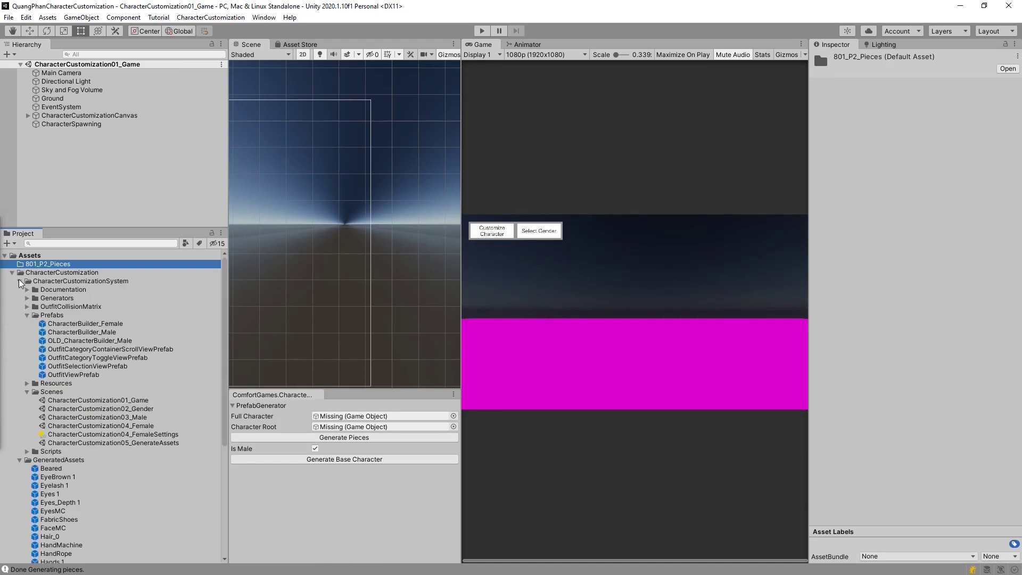
click(20, 281)
click(51, 298)
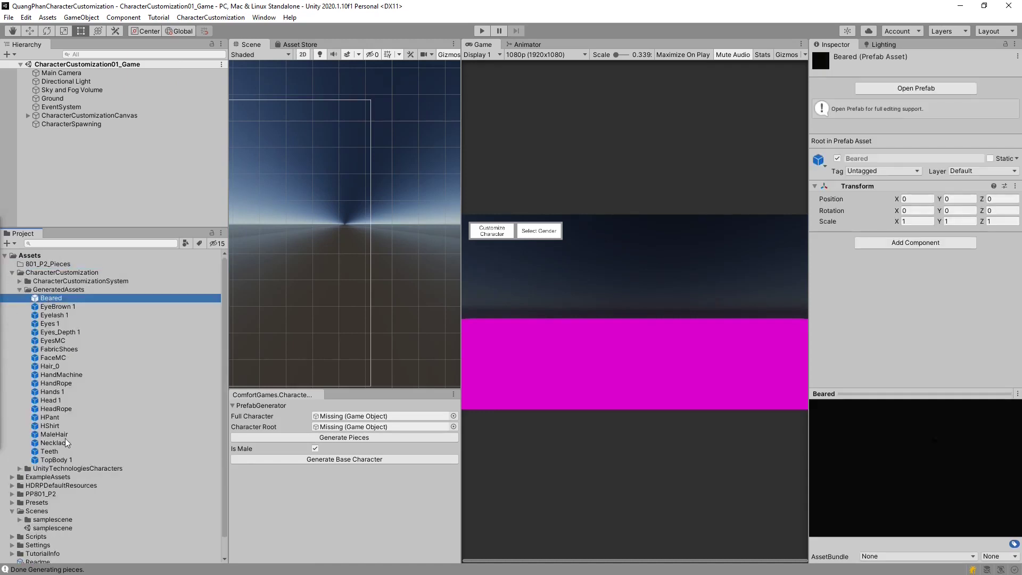
shift+click(59, 459)
drag(56, 313, 45, 267)
click(13, 264)
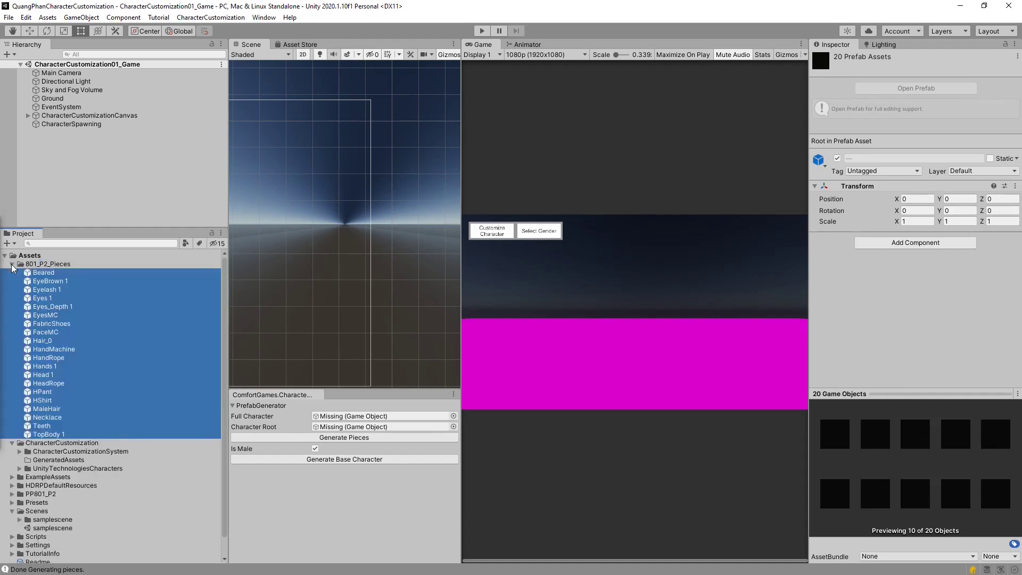
click(48, 265)
click(12, 265)
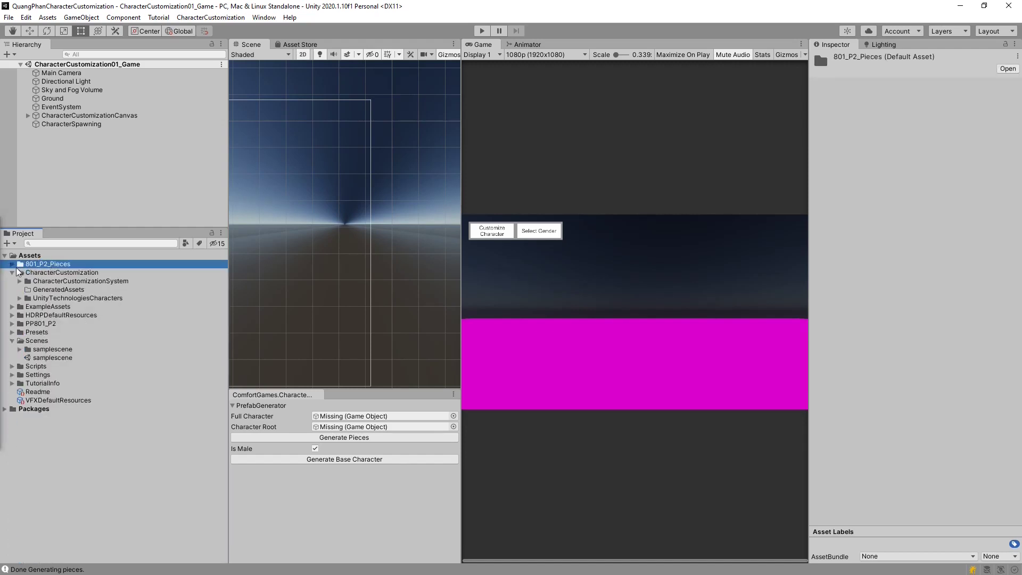
- Change the outfit name of Outfit0_Head01 in Resources/OutfitModels_Male to "M Head"
click(20, 281)
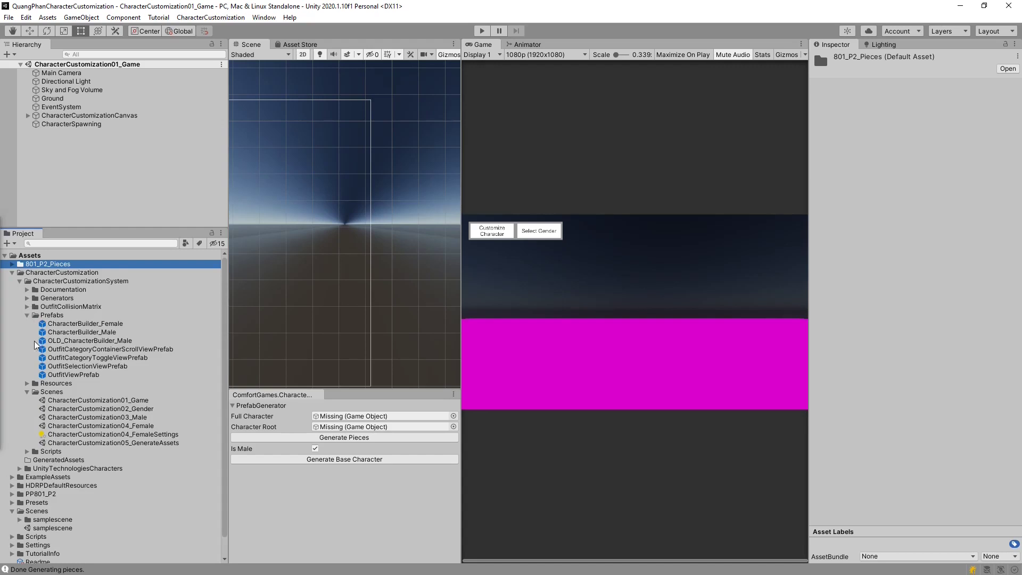
click(27, 383)
scroll(109, 360, down, 3)
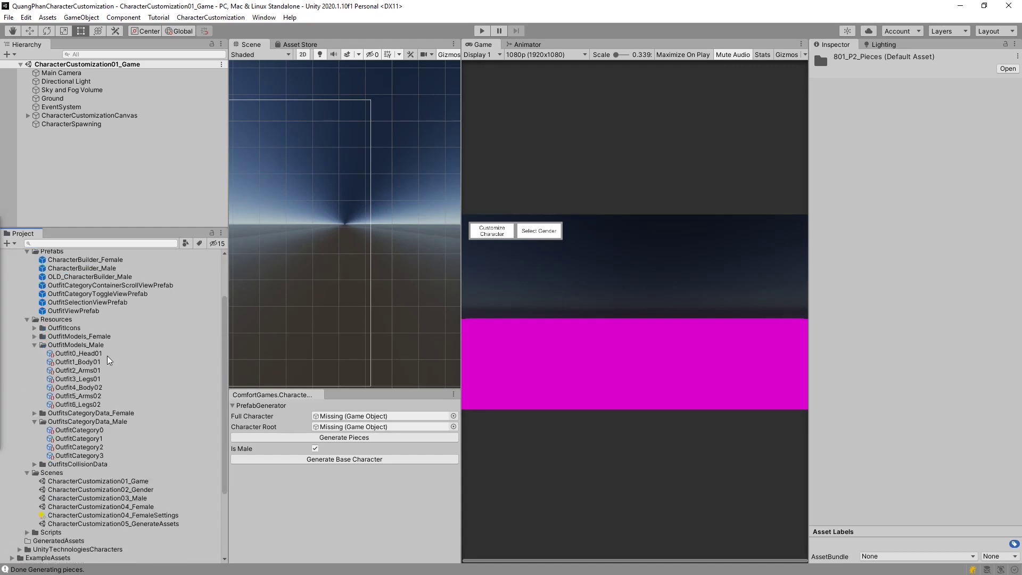
click(77, 346)
click(78, 354)
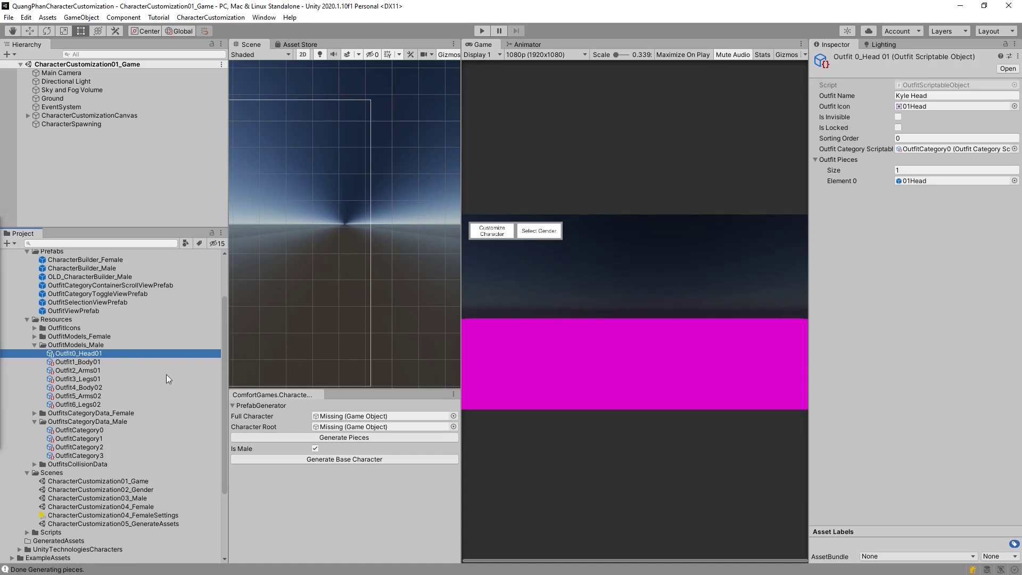
click(910, 97)
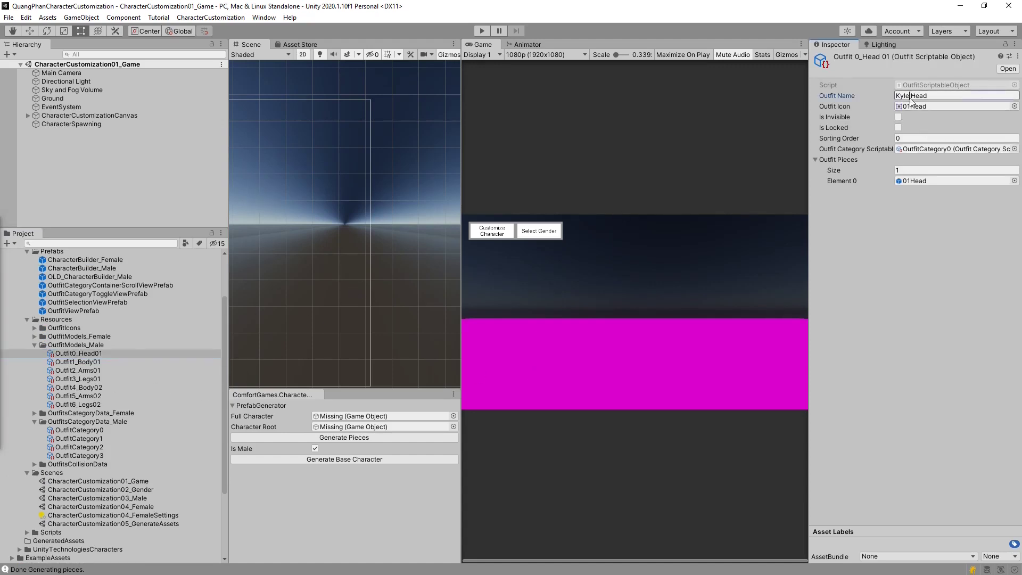
drag(911, 98, 860, 102)
key(BackSpace)
text(M)
click(918, 106)
click(1015, 106)
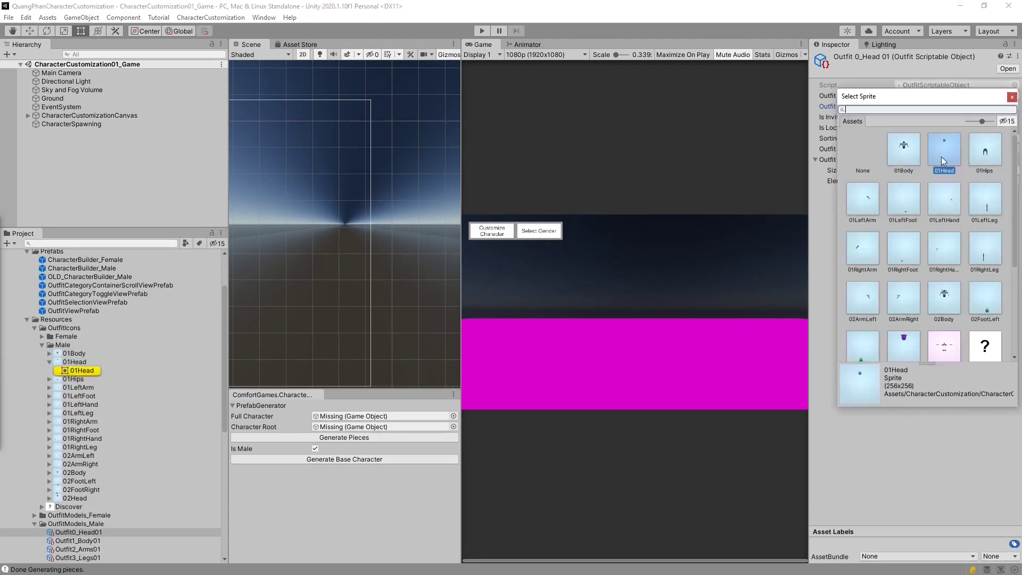
click(1012, 98)
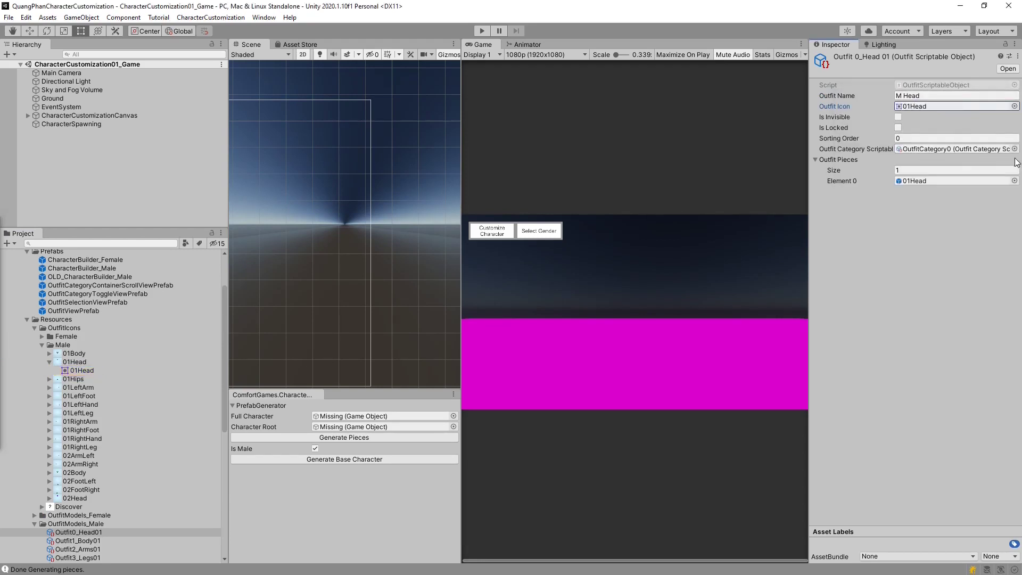
- Assign the Head 1 prefab from 801_P2_Pieces as Element 0 of the Outfit0_Head01 outfit pieces
click(958, 181)
scroll(94, 474, up, 10)
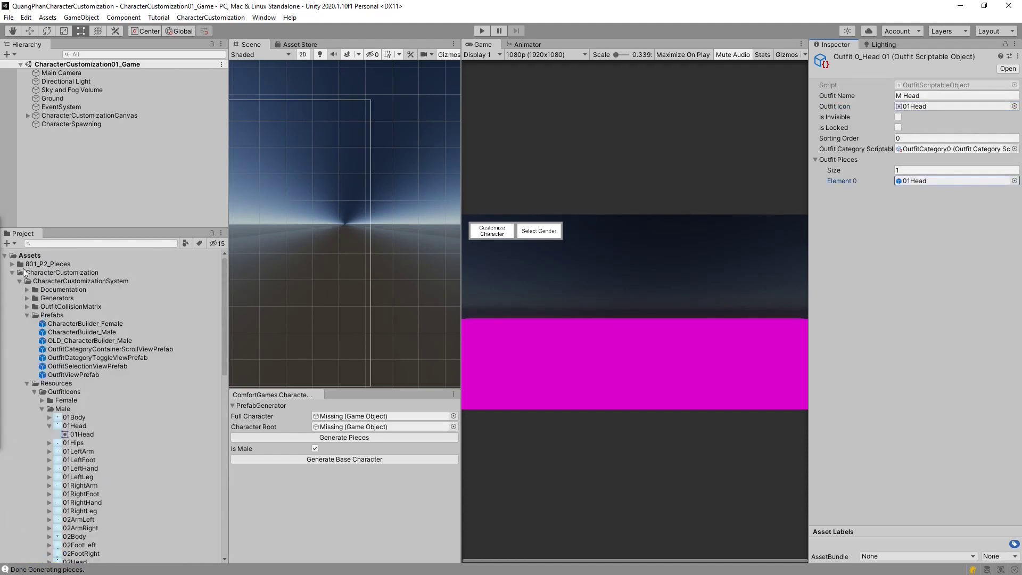
click(12, 265)
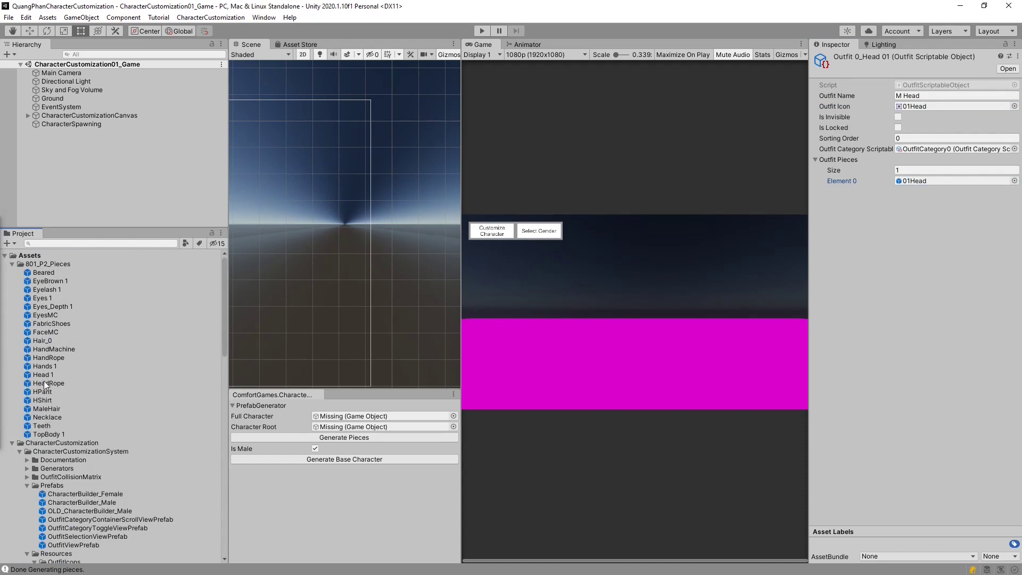
drag(43, 376, 924, 183)
- Collapse the OutfitIcons folder and change the outfit name of Outfit1_Body01 to "M Body"
scroll(108, 327, down, 5)
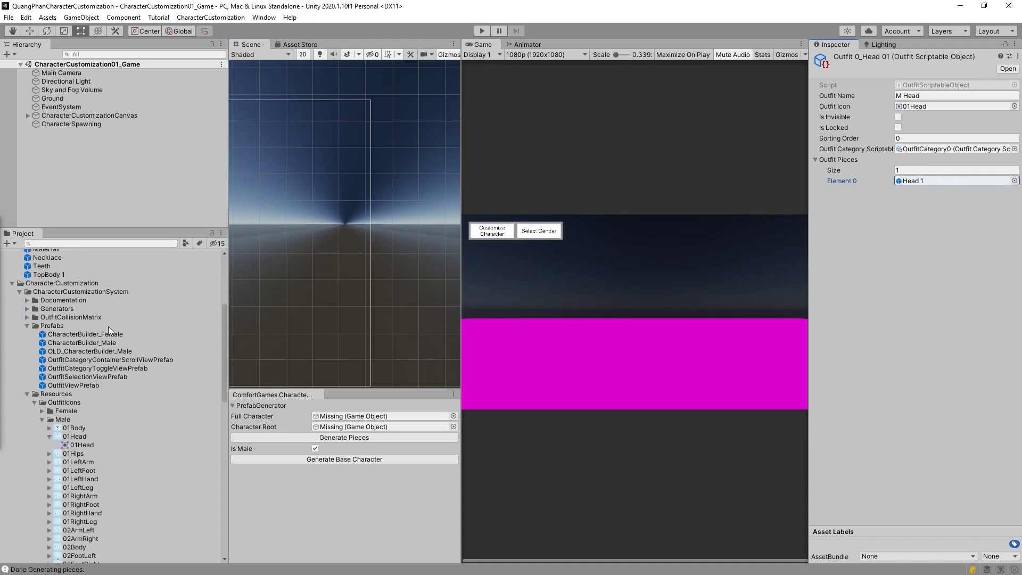
scroll(111, 330, down, 7)
scroll(54, 375, down, 10)
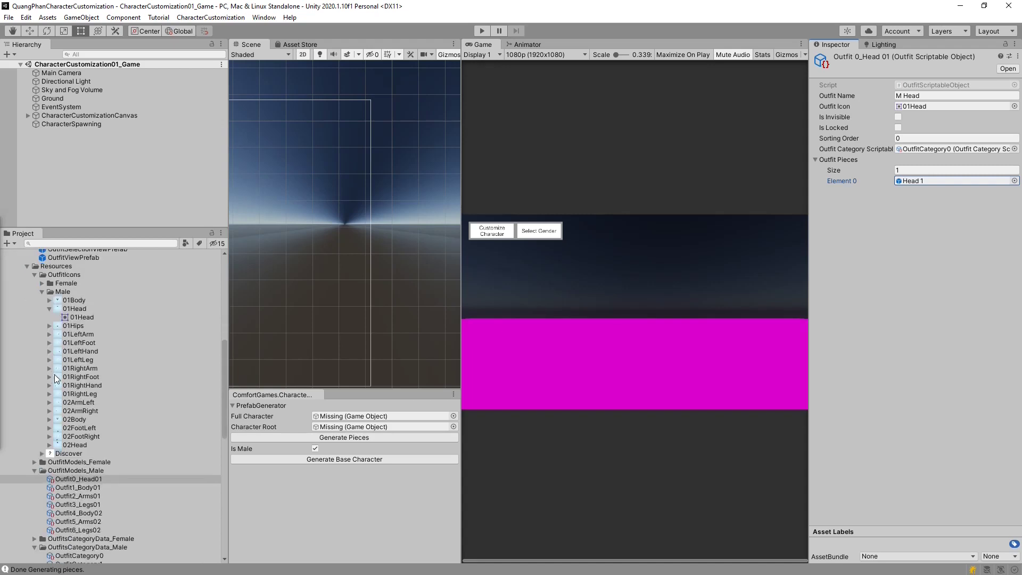
click(34, 274)
click(85, 309)
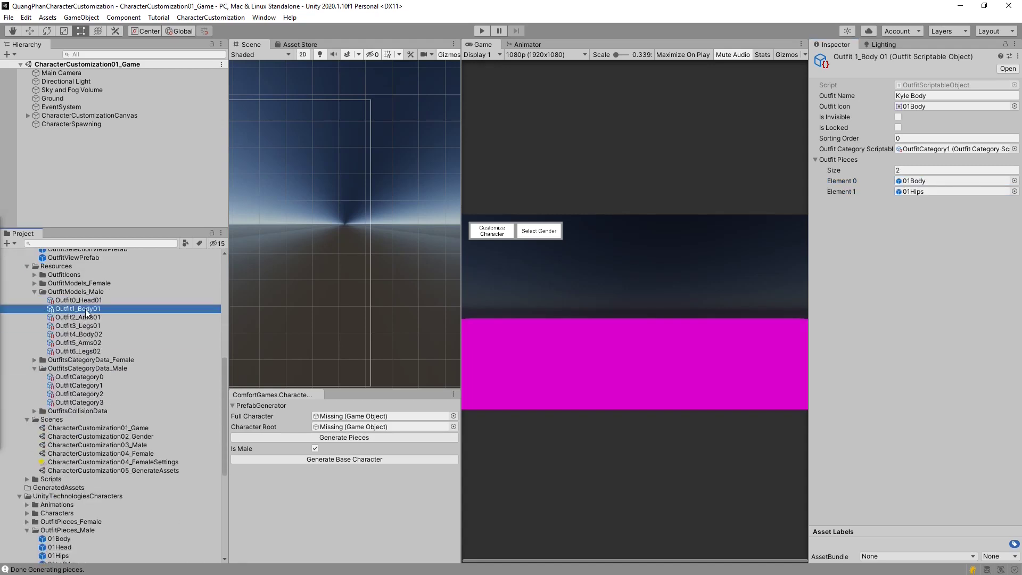
double_click(903, 96)
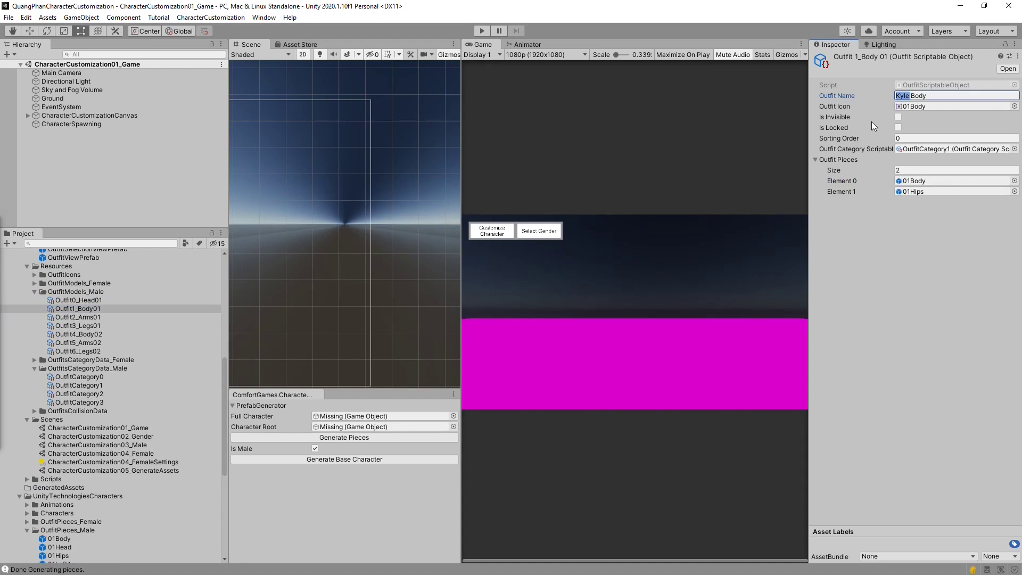
text(M)
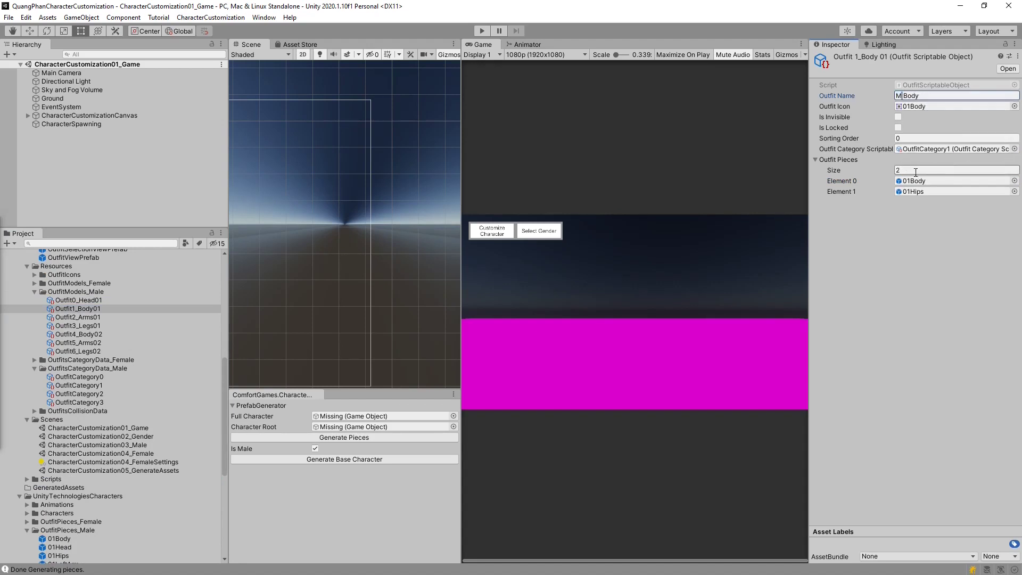
- Set the Outfit1_Body01 outfit pieces size to 1 and assign the TopBody 1 prefab as Element 0
click(914, 171)
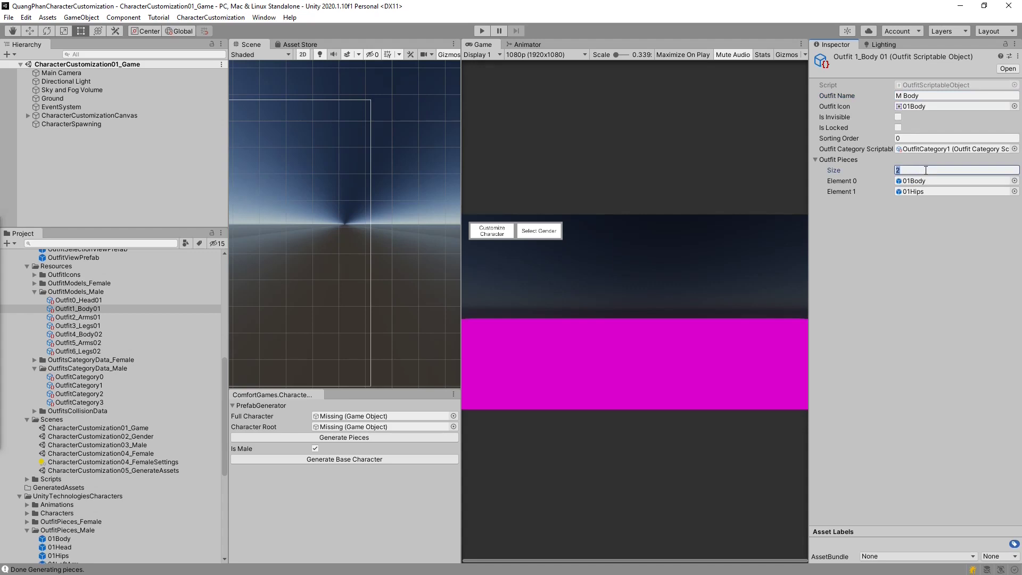
text(1)
key(Return)
scroll(189, 401, down, 8)
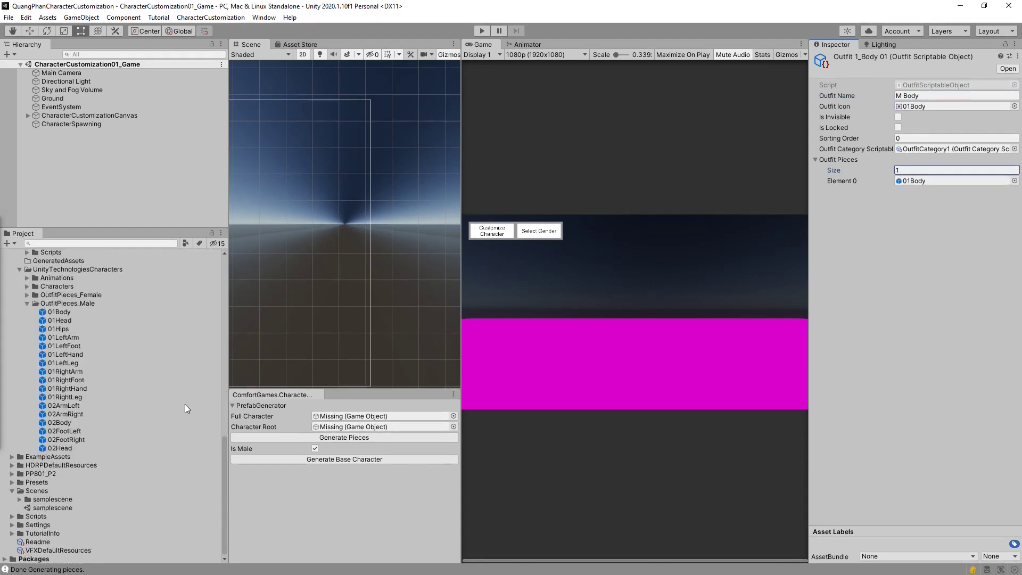
scroll(80, 424, up, 15)
drag(46, 434, 917, 182)
- Change the outfit name of Outfit2_Arms01 to "M Hands"
scroll(127, 346, down, 7)
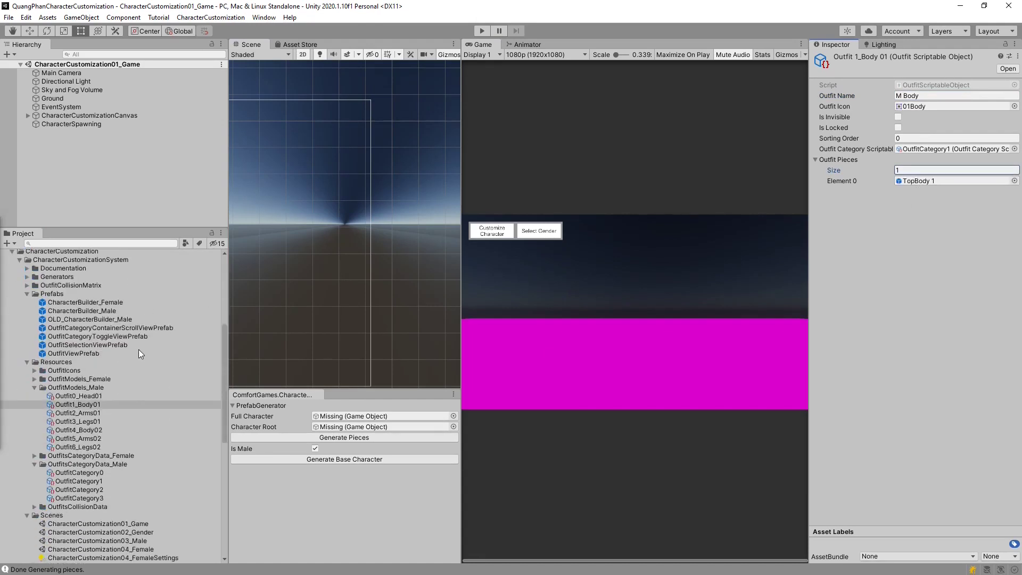
click(80, 381)
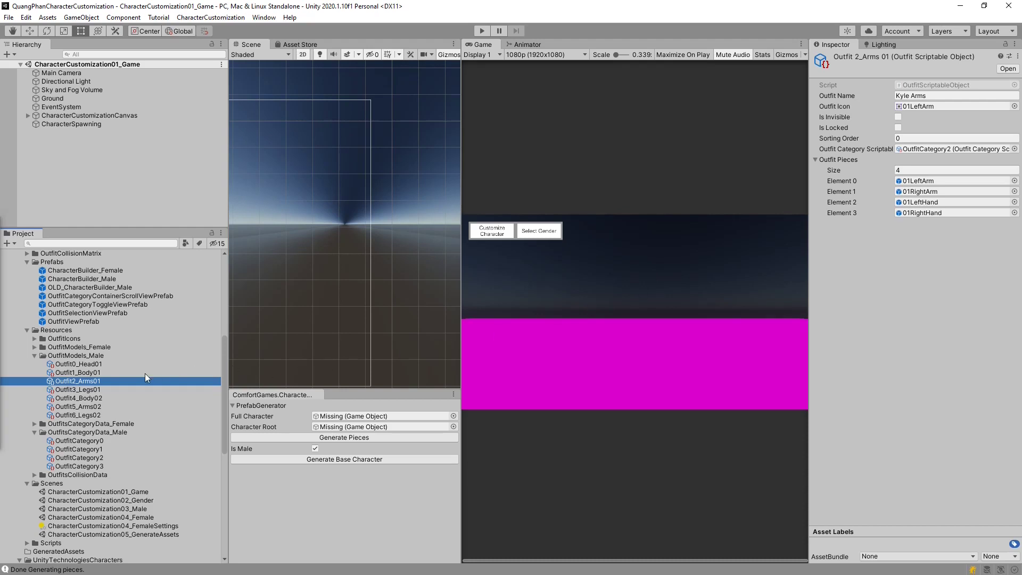
click(906, 97)
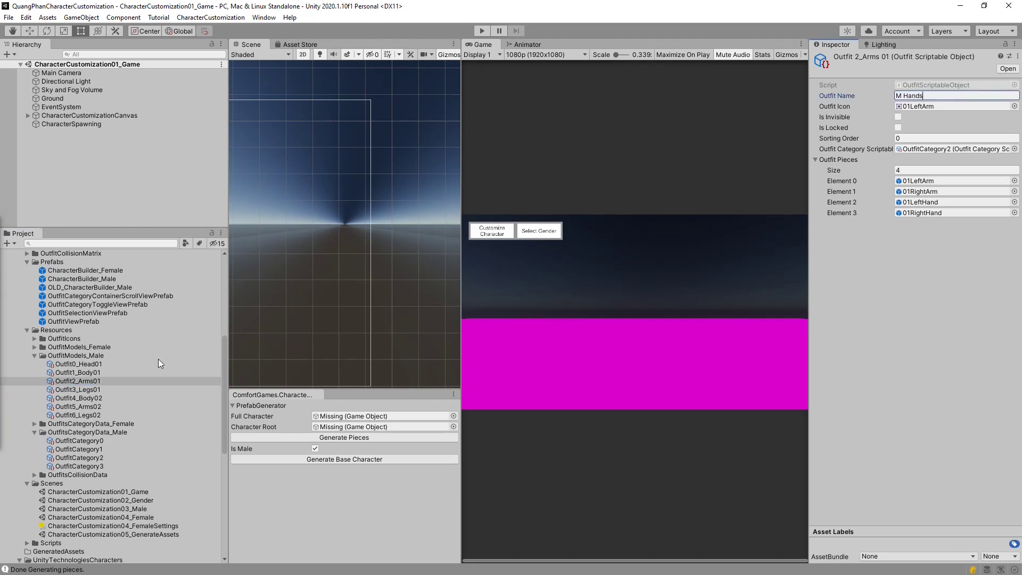
scroll(143, 368, up, 10)
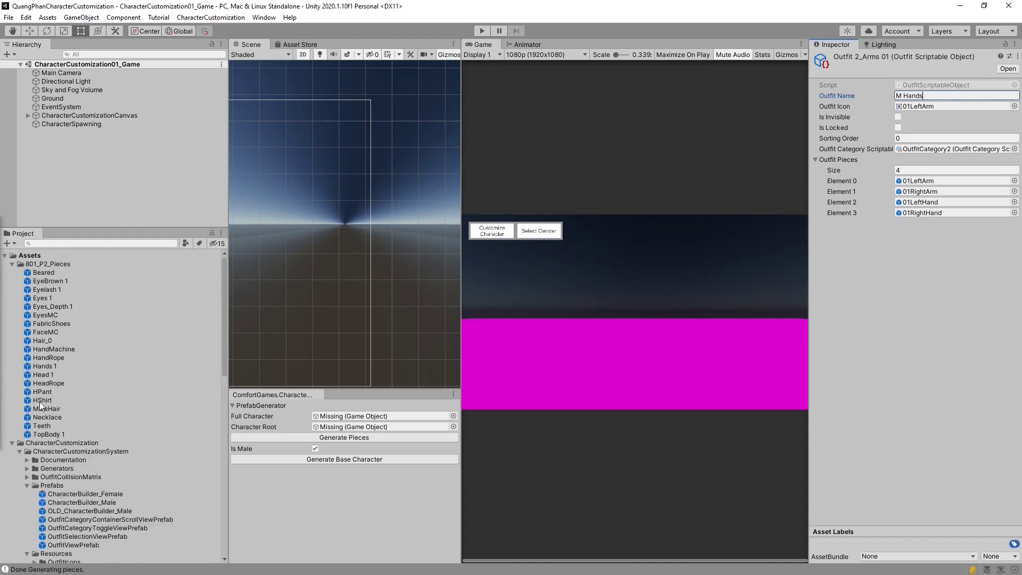
- Assign the Hands 1 prefab as Element 0 of Outfit2_Arms01 and set its outfit pieces size to 1
drag(45, 371, 922, 181)
click(912, 170)
text(3)
key(Return)
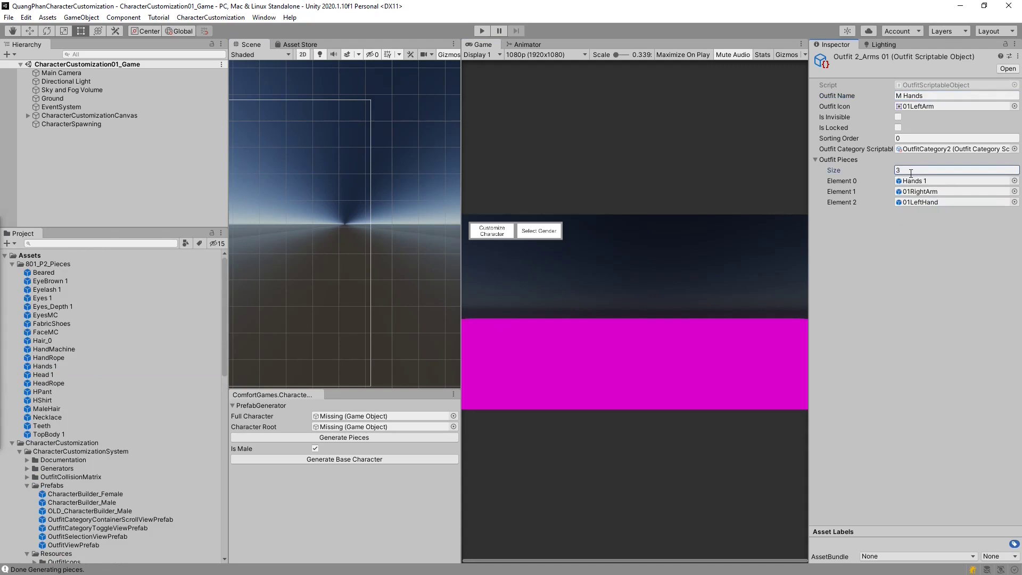
key(BackSpace)
text(1)
key(Return)
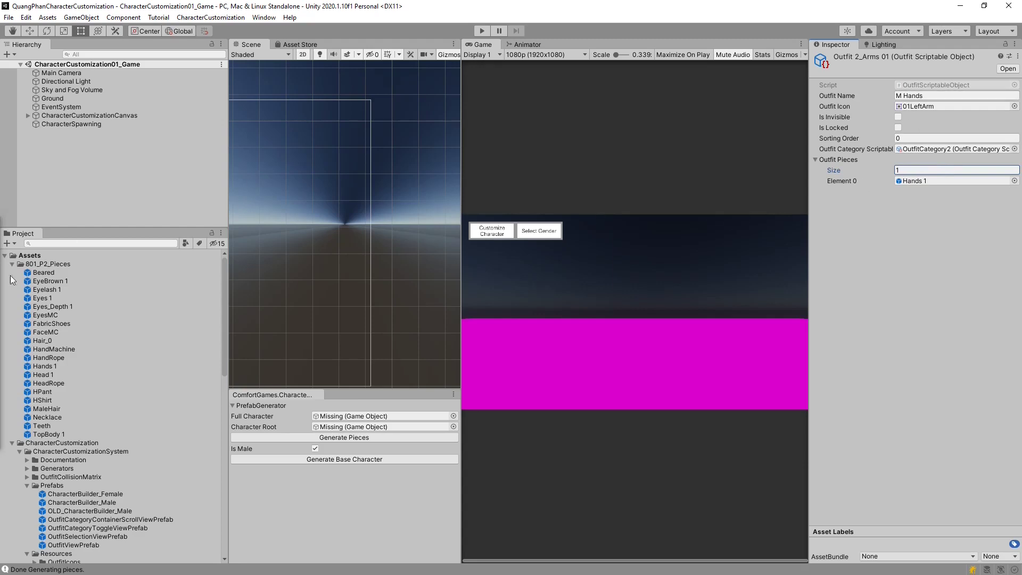
- Give Outfit3_Legs01 the HPant prefab as its single outfit piece and set its outfit name to "M Pants"
scroll(80, 347, down, 8)
click(85, 421)
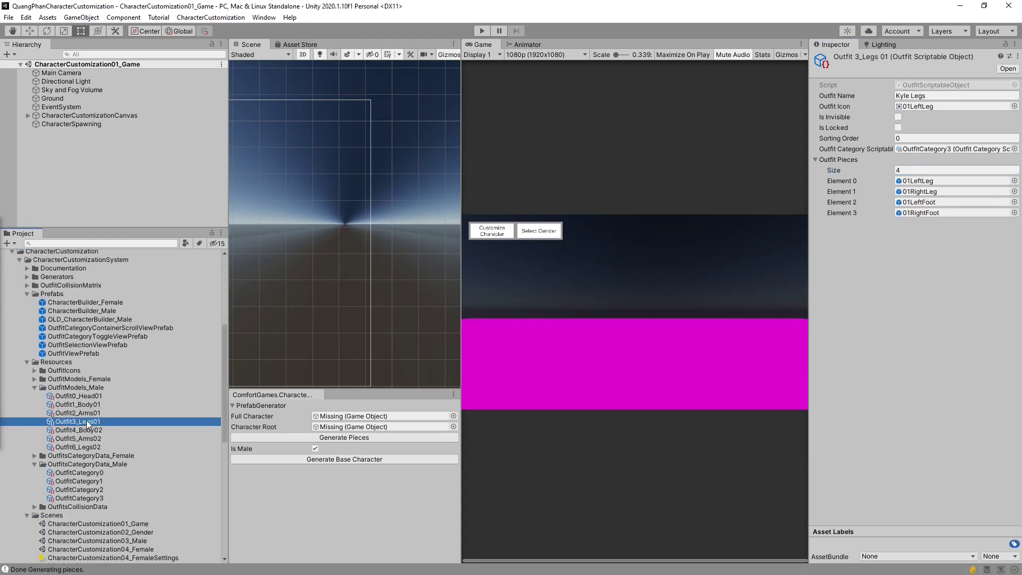
scroll(87, 422, up, 5)
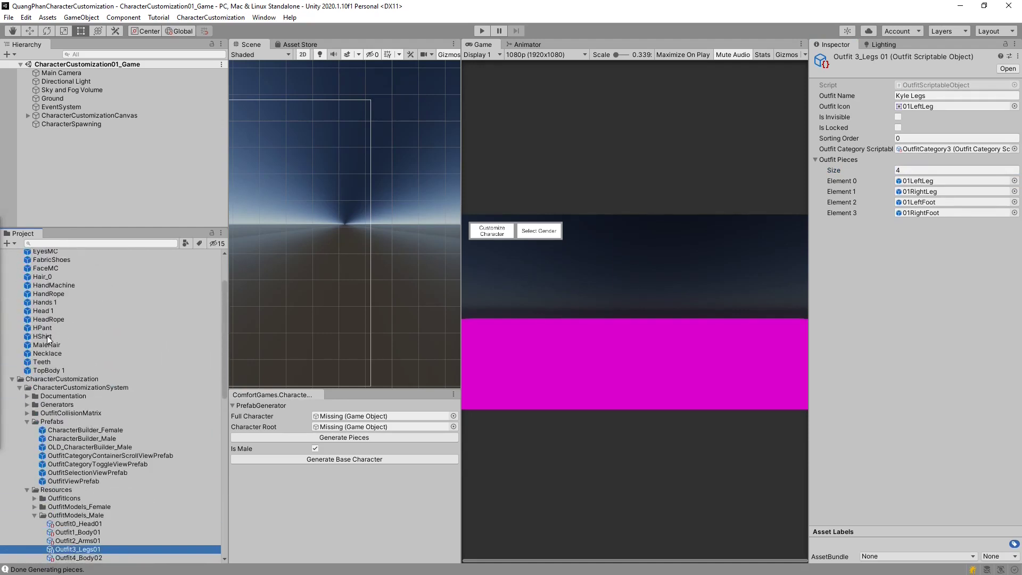
scroll(49, 335, up, 3)
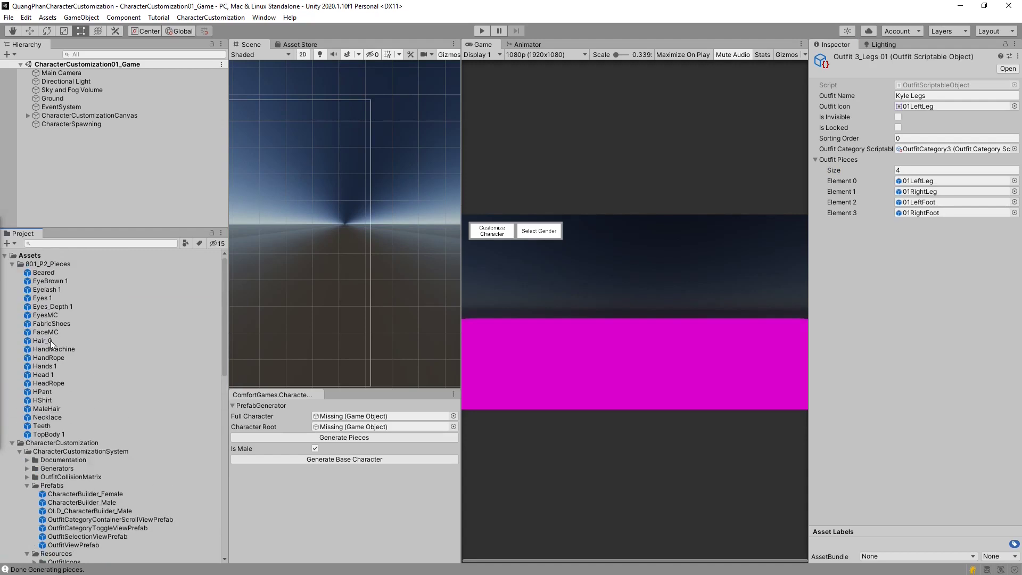
drag(42, 392, 907, 181)
click(911, 171)
text(1)
key(Return)
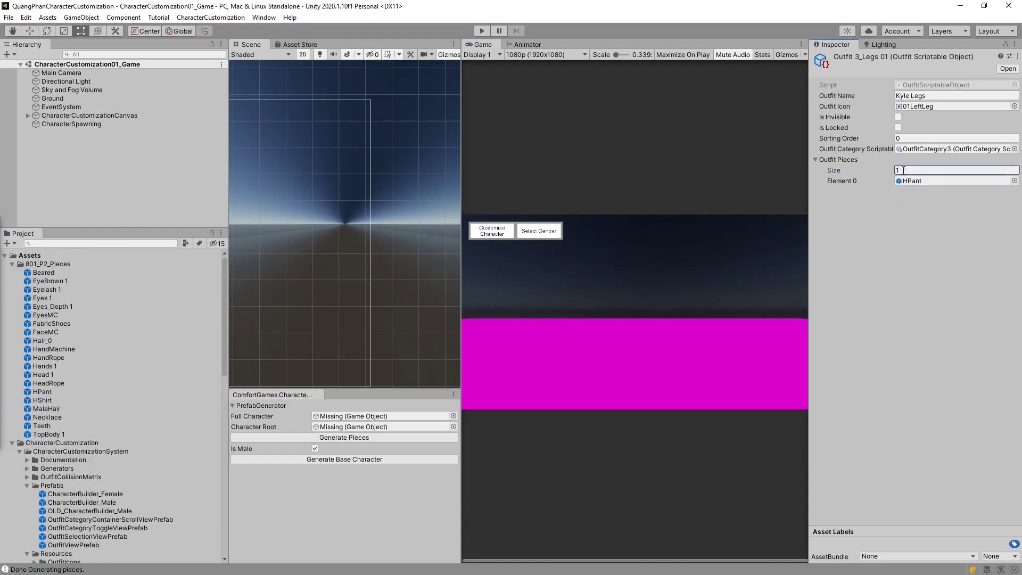
click(943, 97)
text(M Pants)
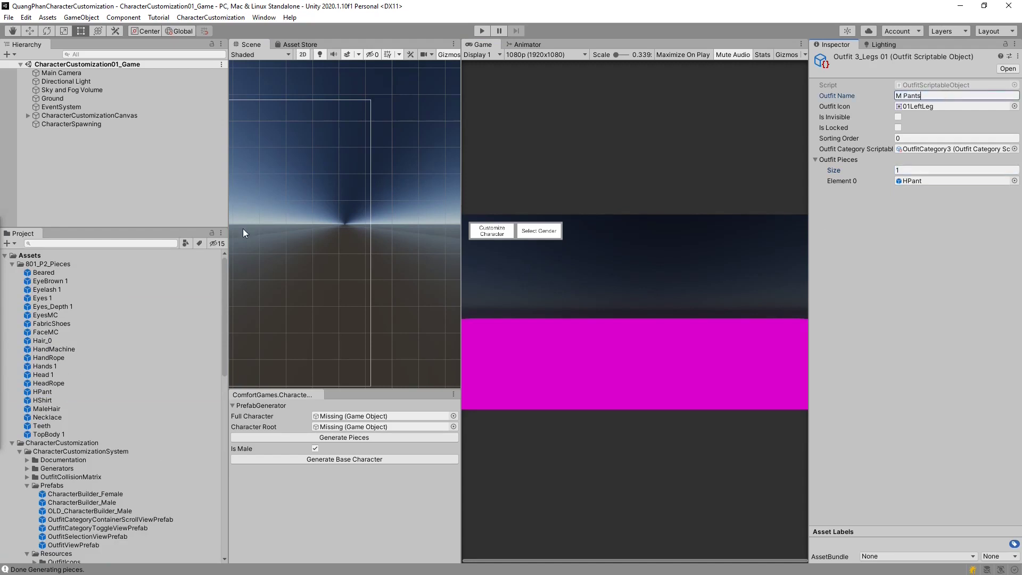
- Set the outfit name of Outfit4_Body02 to "Shirt" and make the HShirt prefab its single outfit piece
scroll(135, 331, down, 2)
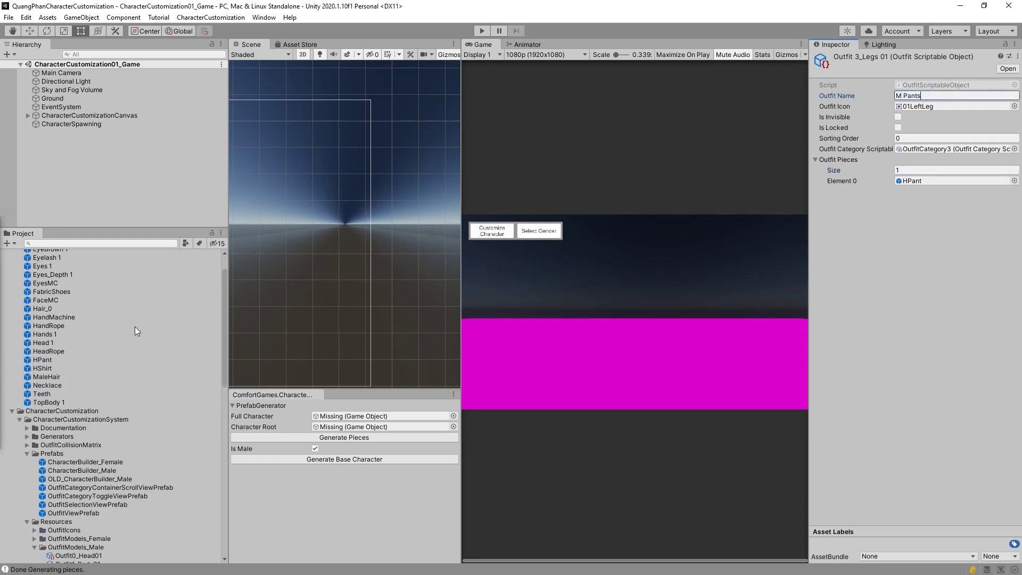
scroll(135, 327, down, 18)
click(88, 303)
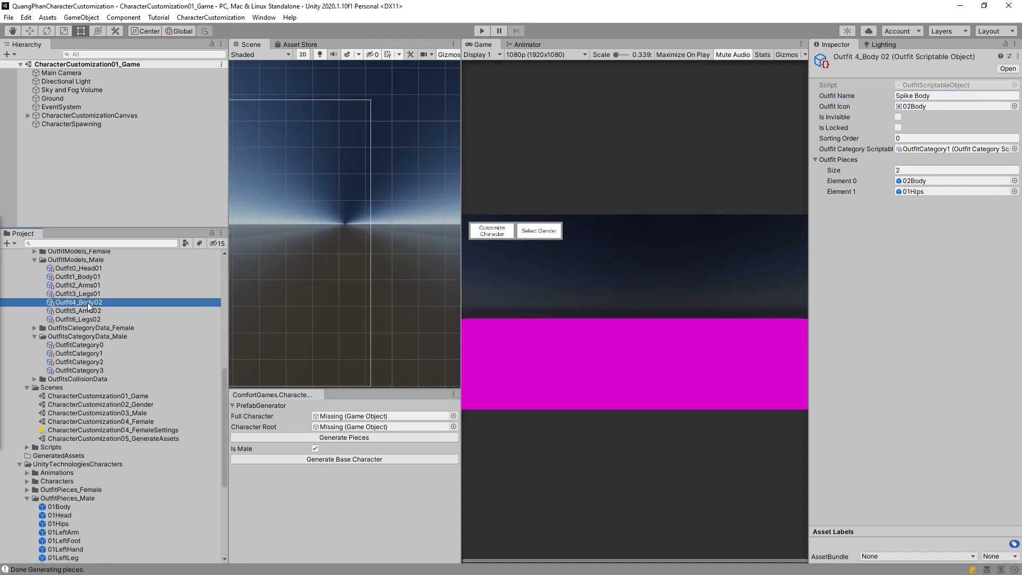
scroll(115, 320, up, 10)
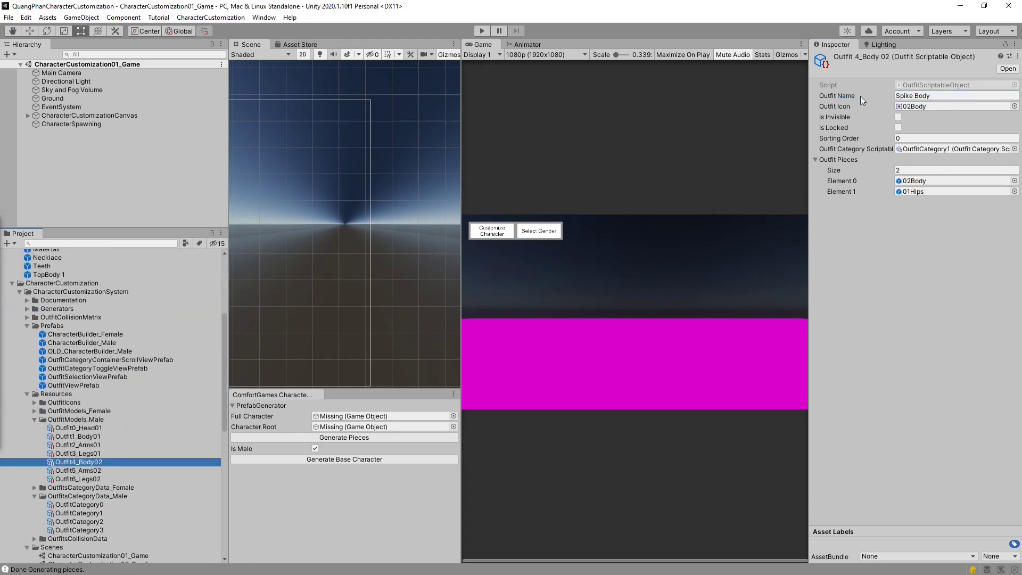
click(917, 95)
text(Shirt)
click(940, 170)
text(1)
key(Return)
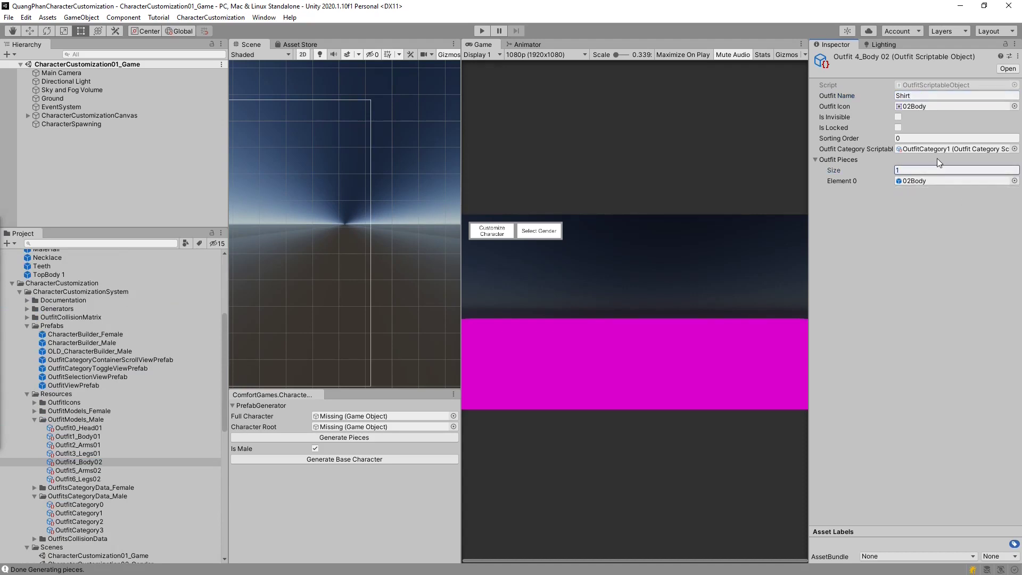
scroll(154, 413, up, 10)
drag(43, 400, 937, 184)
- Make the HandMachine prefab the single outfit piece of Outfit5_Arms02 and set its outfit name to "Hand Machine"
scroll(135, 340, down, 8)
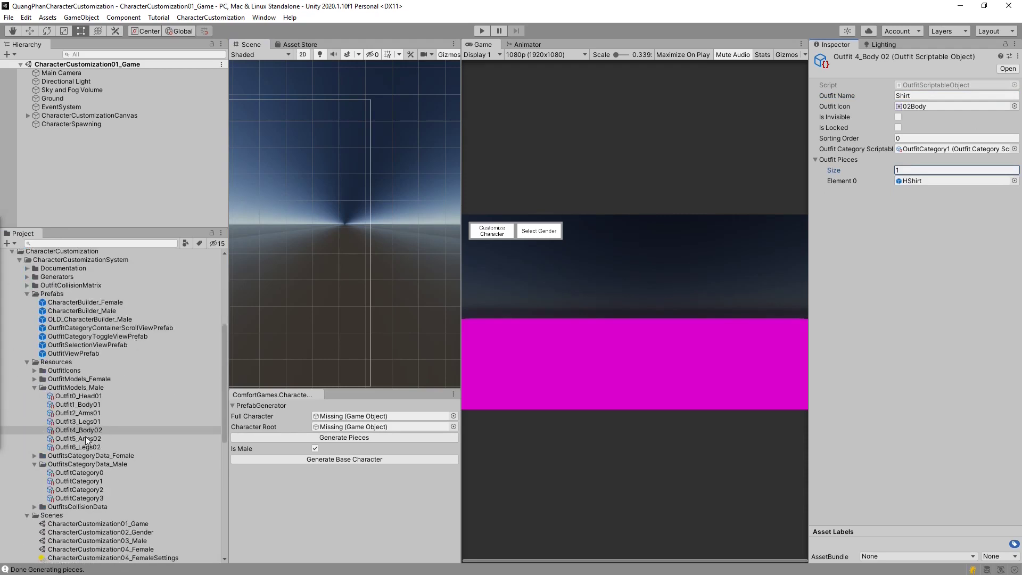
click(86, 437)
scroll(118, 360, up, 6)
click(118, 360)
scroll(130, 376, down, 9)
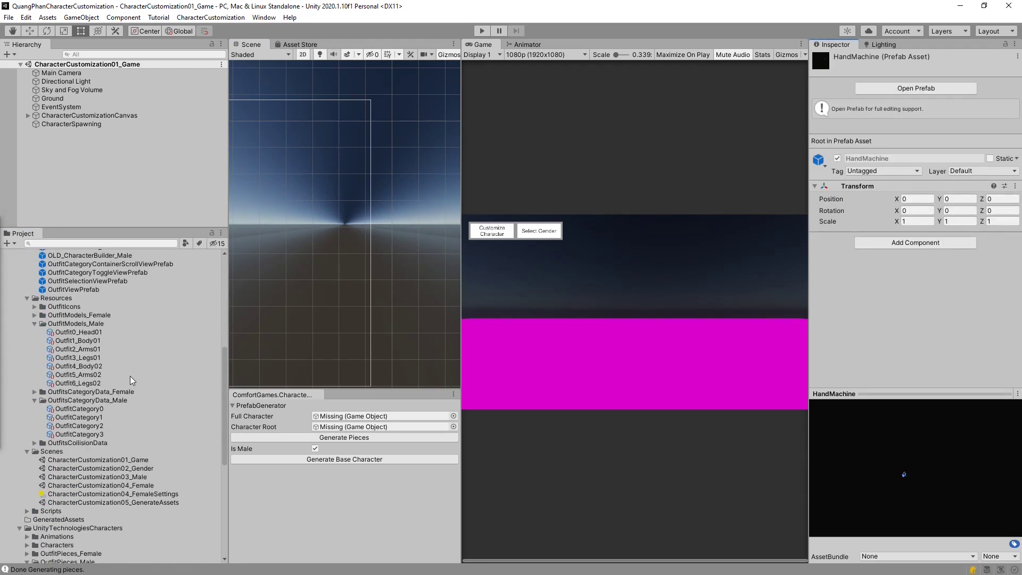
click(87, 375)
scroll(123, 368, up, 10)
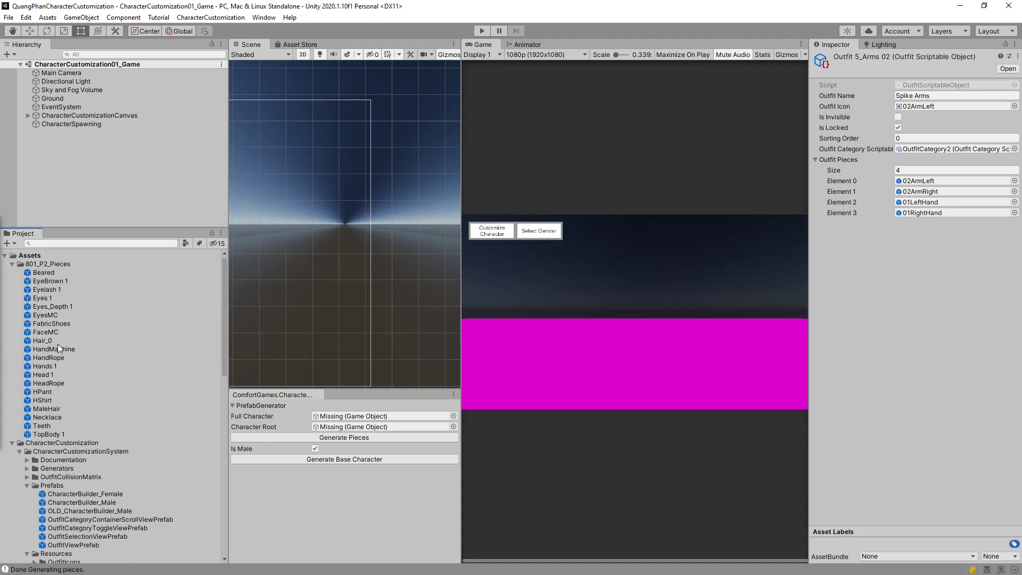
drag(57, 347, 915, 184)
click(907, 171)
text(1)
key(Return)
key(Tab)
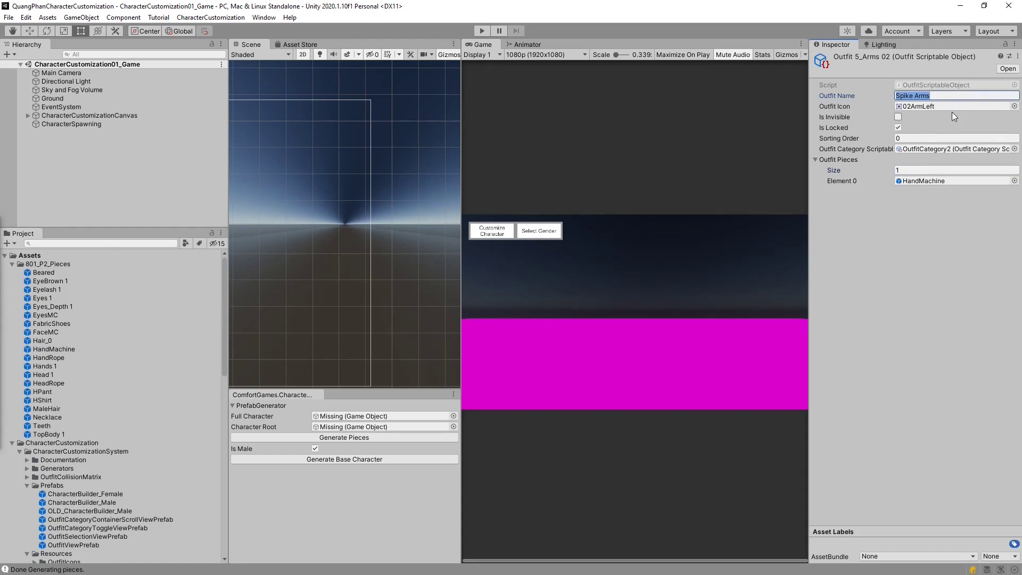
text(Hand Machine)
- Set the outfit name of Outfit6_Legs02 to "Shoes" and make the FabricShoes prefab its single outfit piece
scroll(106, 333, down, 9)
click(87, 349)
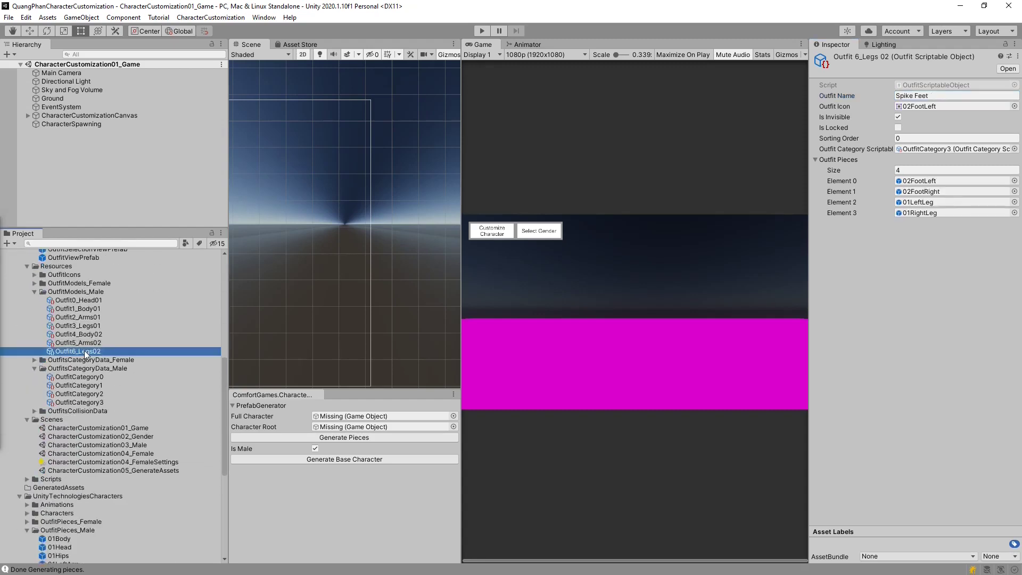
scroll(89, 349, up, 9)
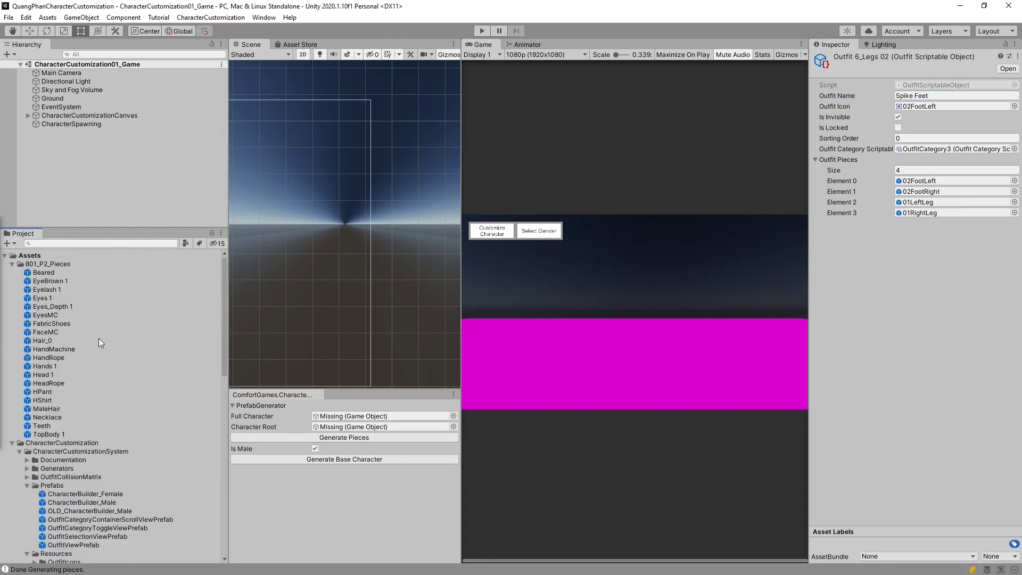
click(59, 323)
scroll(98, 371, down, 7)
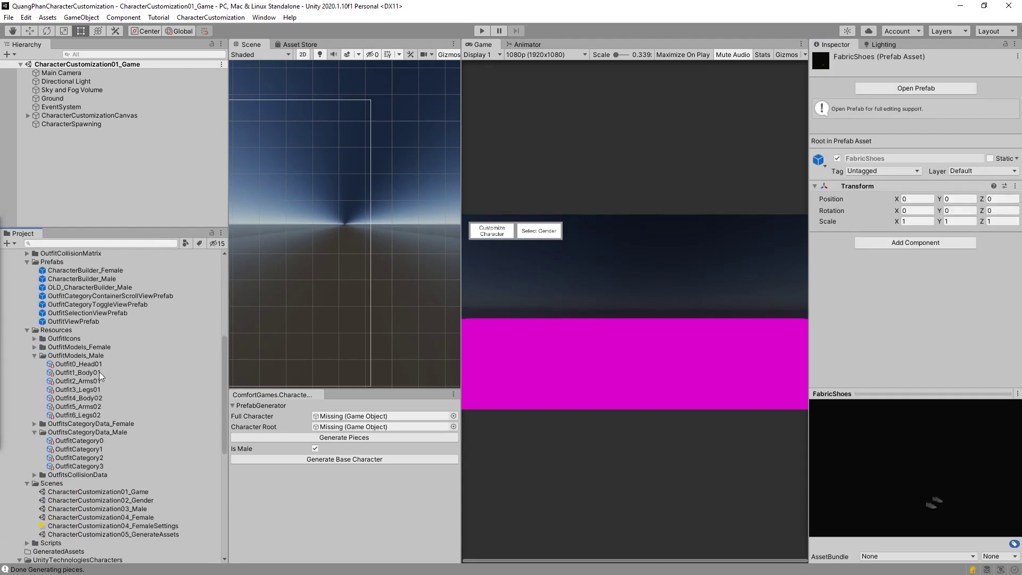
click(93, 414)
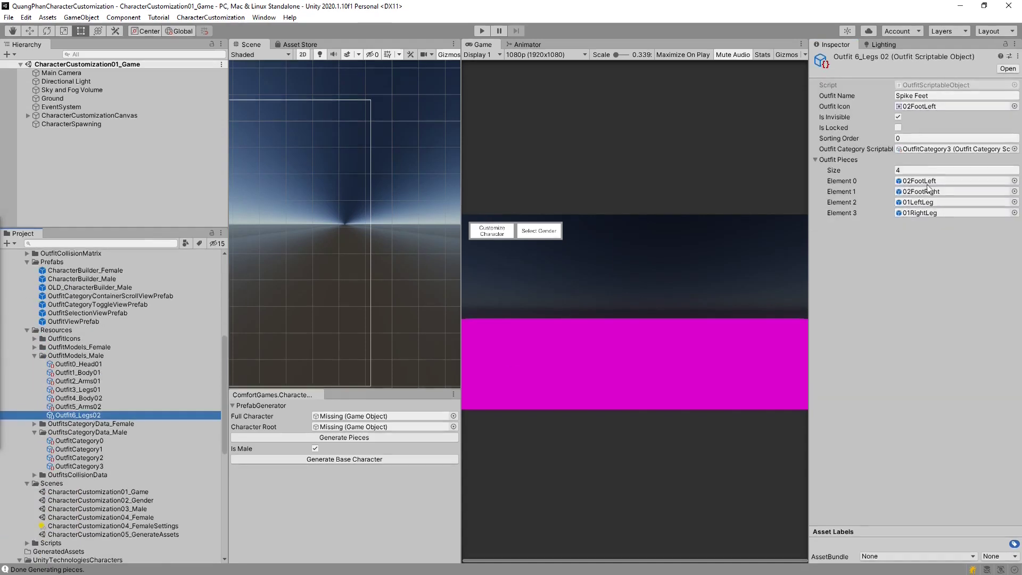
click(937, 170)
text(1)
key(Return)
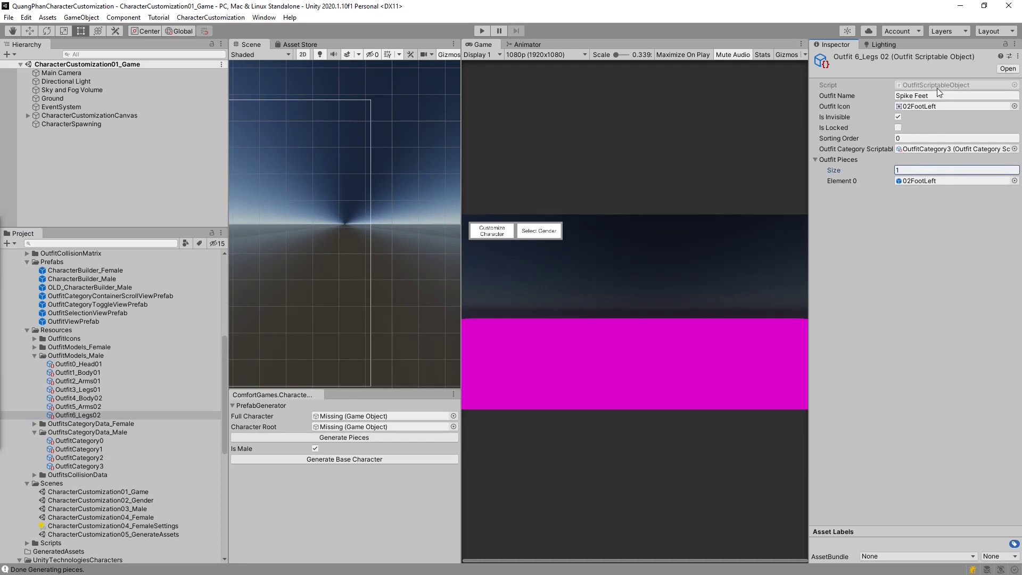
click(930, 96)
text(Shoes)
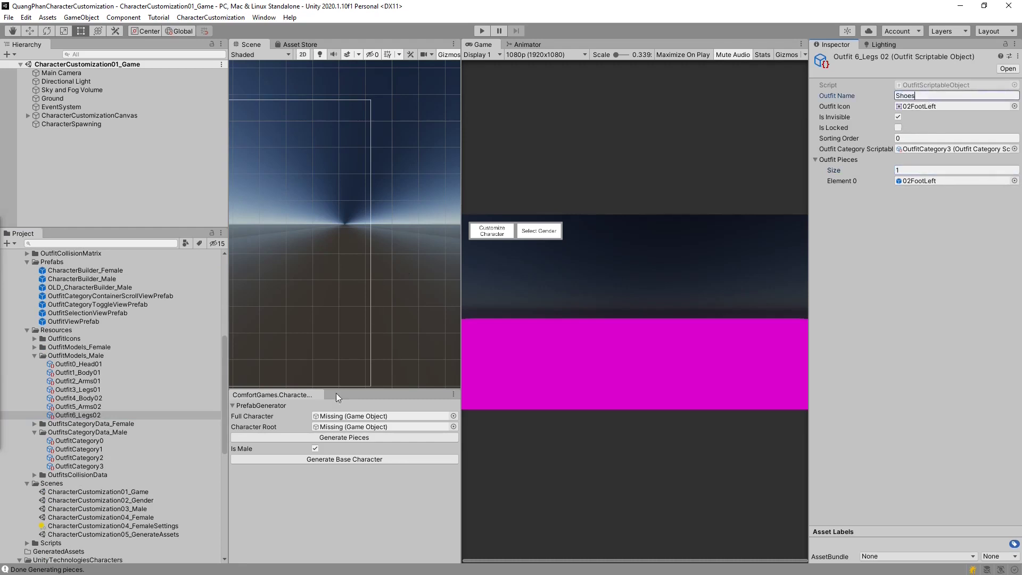
scroll(132, 311, up, 7)
drag(60, 320, 935, 181)
- Open the male CharacterMatrix window and enlarge it to show the whole outfits collision matrix
click(190, 175)
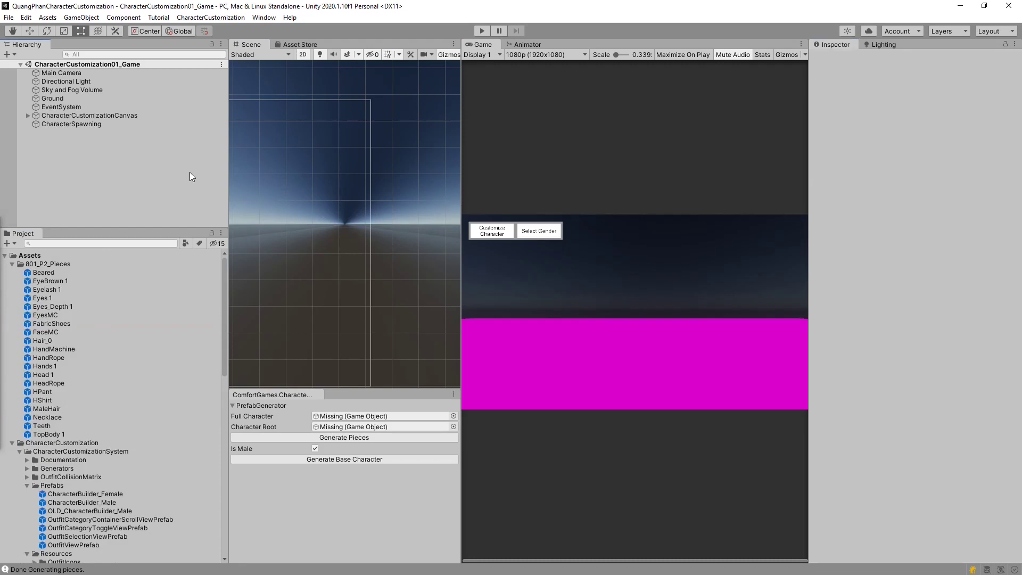
click(228, 18)
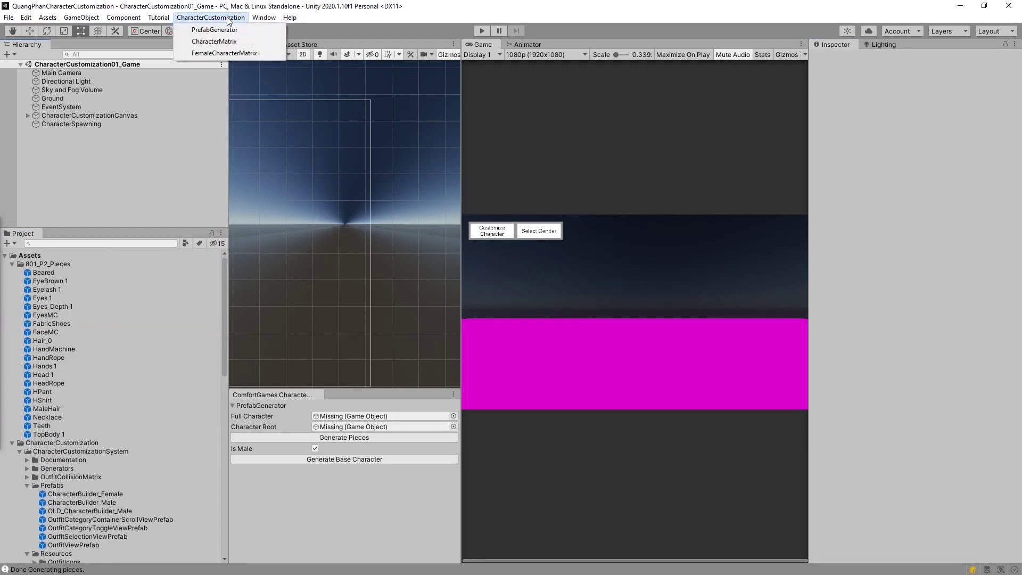
click(213, 41)
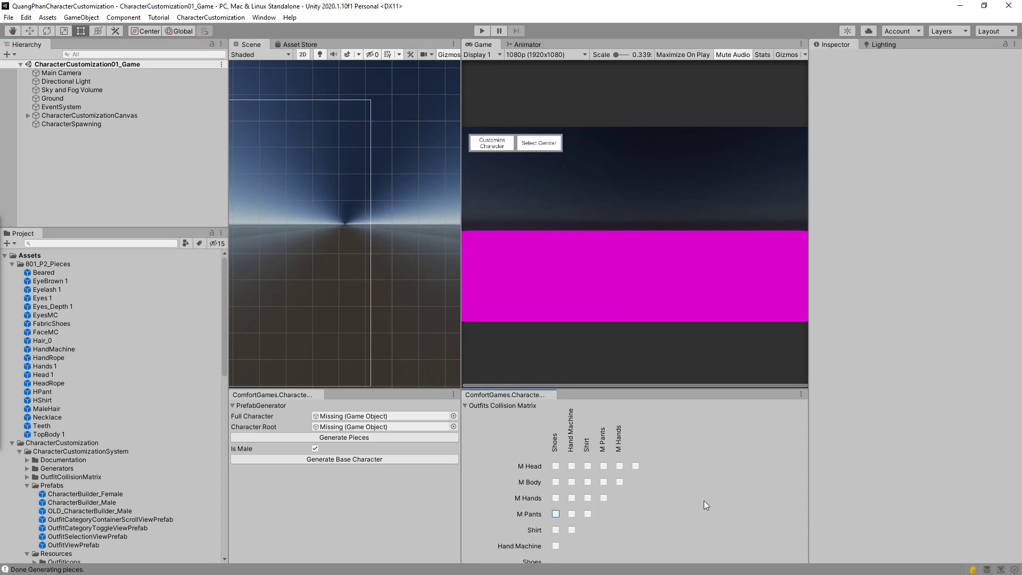
drag(671, 387, 674, 375)
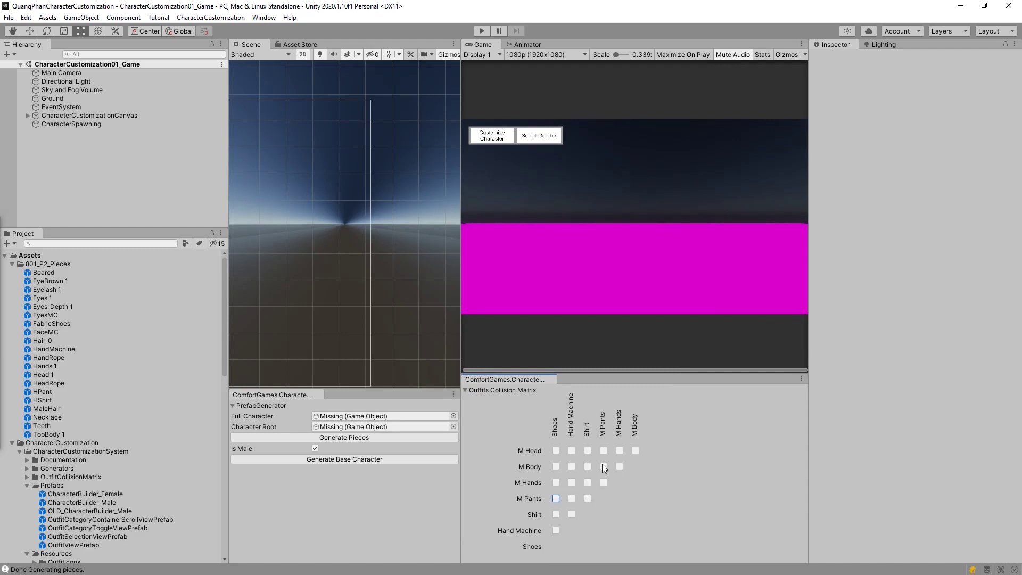
- Clear the default outfit of OutfitCategory1, OutfitCategory2 and OutfitCategory3 in OutfitsCategoryData_Male
scroll(101, 362, down, 10)
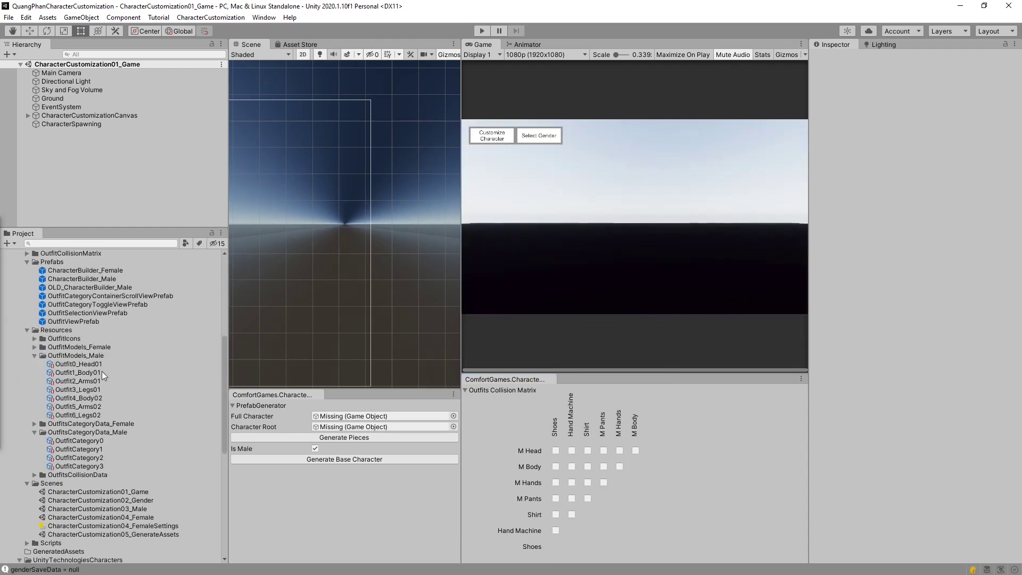
click(95, 442)
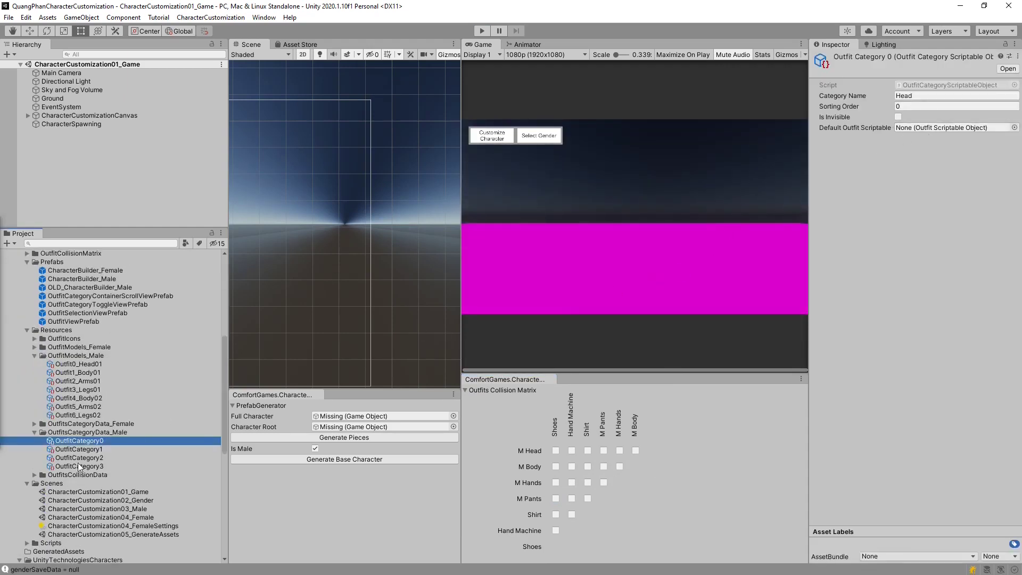
key(Down)
click(941, 129)
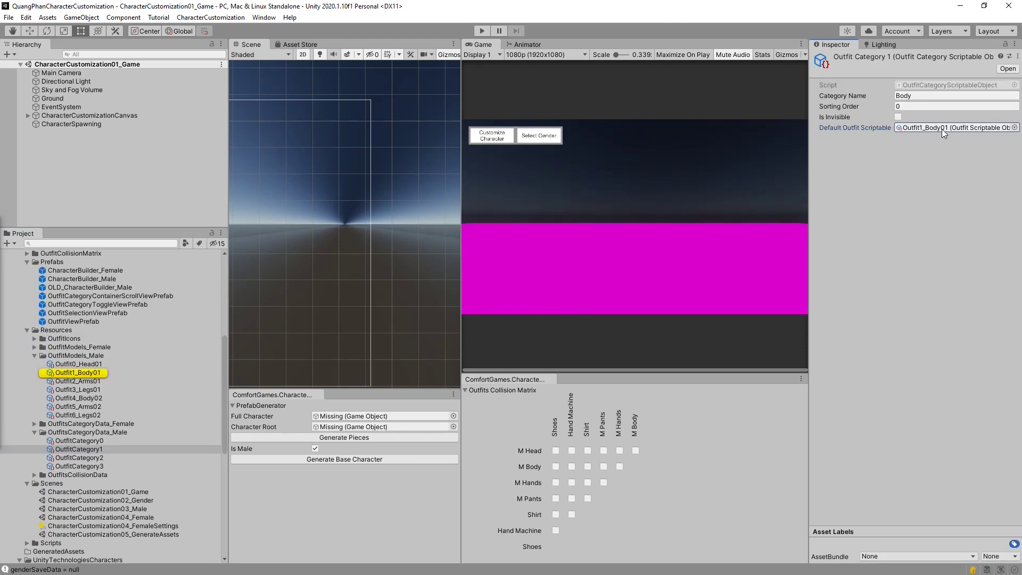
key(Delete)
click(87, 458)
click(925, 127)
key(Delete)
click(95, 464)
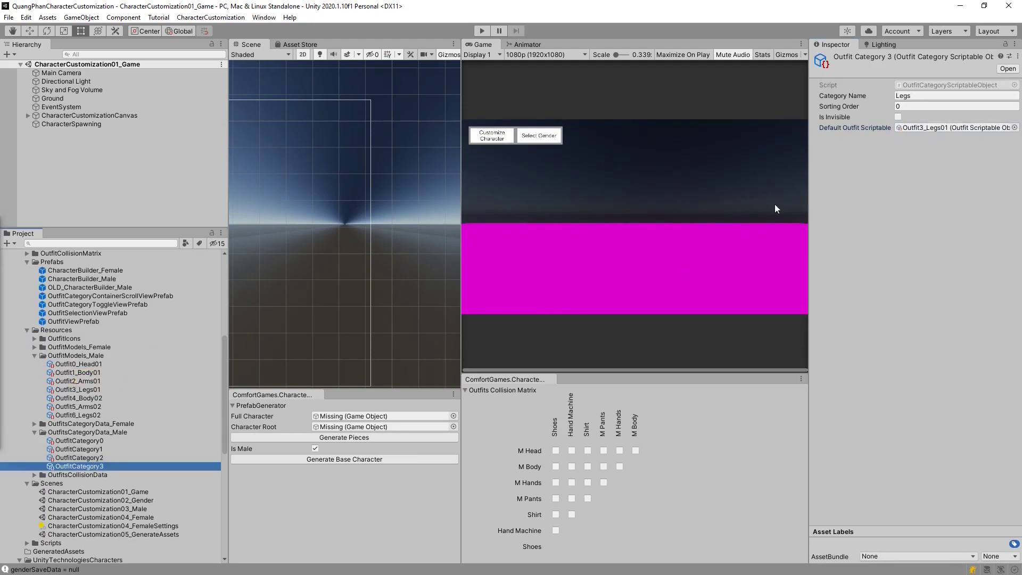
click(938, 123)
key(Delete)
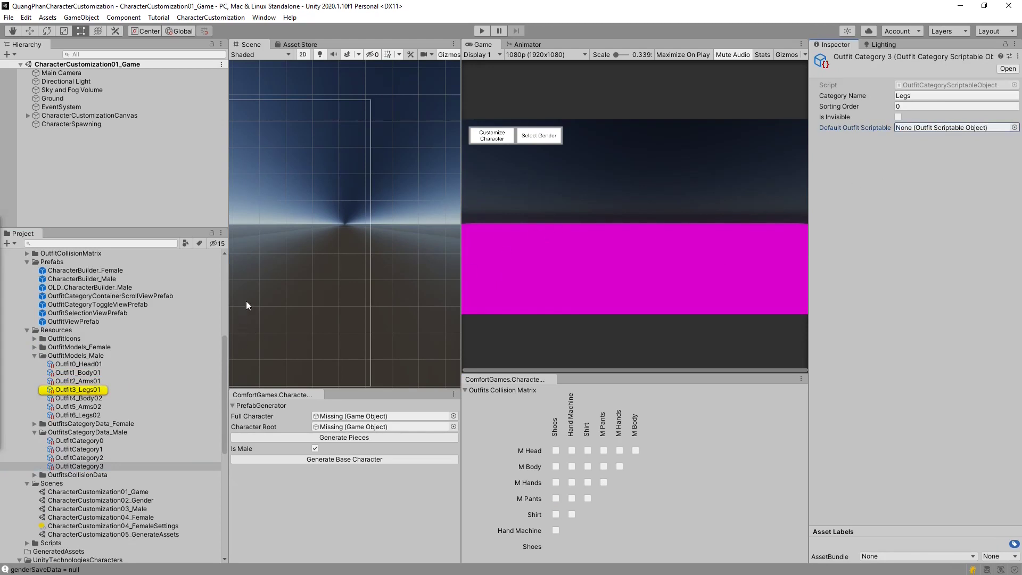
- Run the game in Play mode and enter the character customization screen
scroll(111, 363, up, 10)
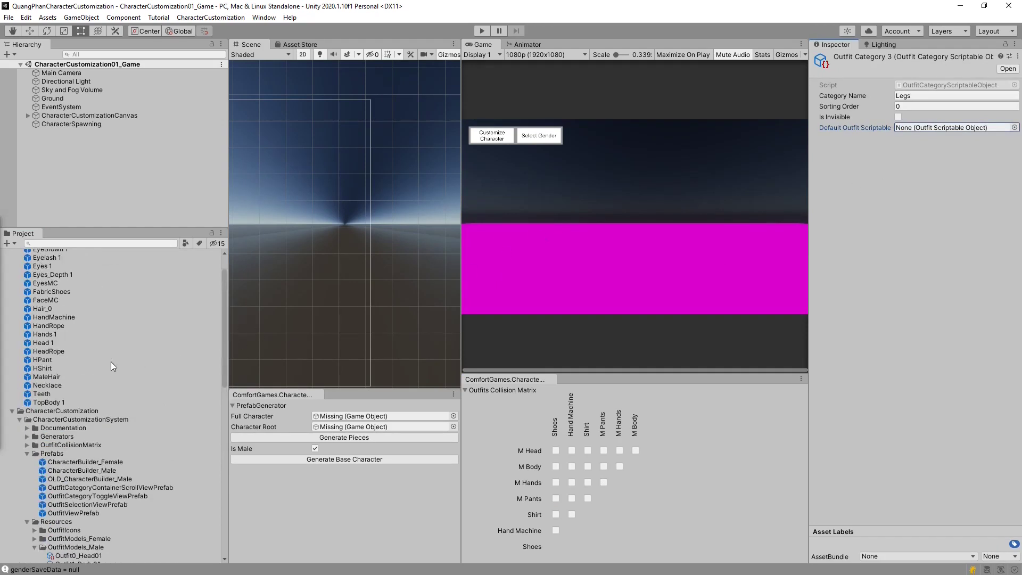
click(482, 31)
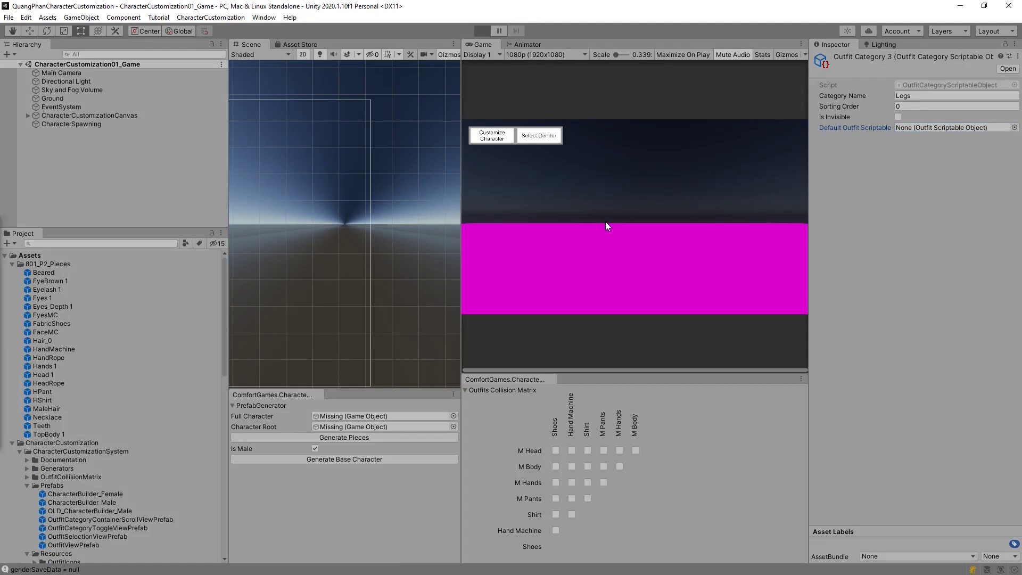
click(495, 135)
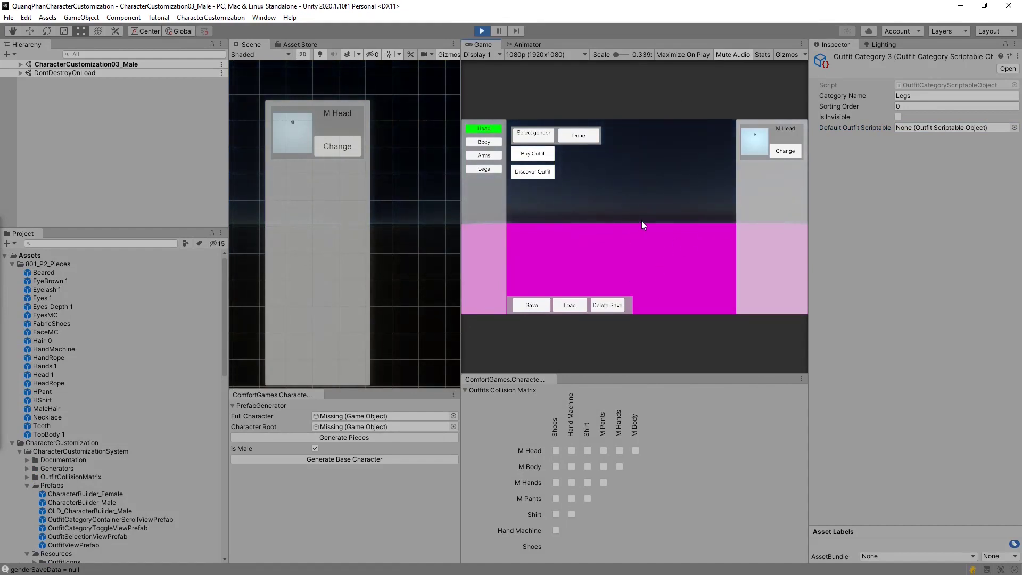
- Equip the M Head outfit in the Head category and the M Body and Shirt outfits in the Body category
click(778, 150)
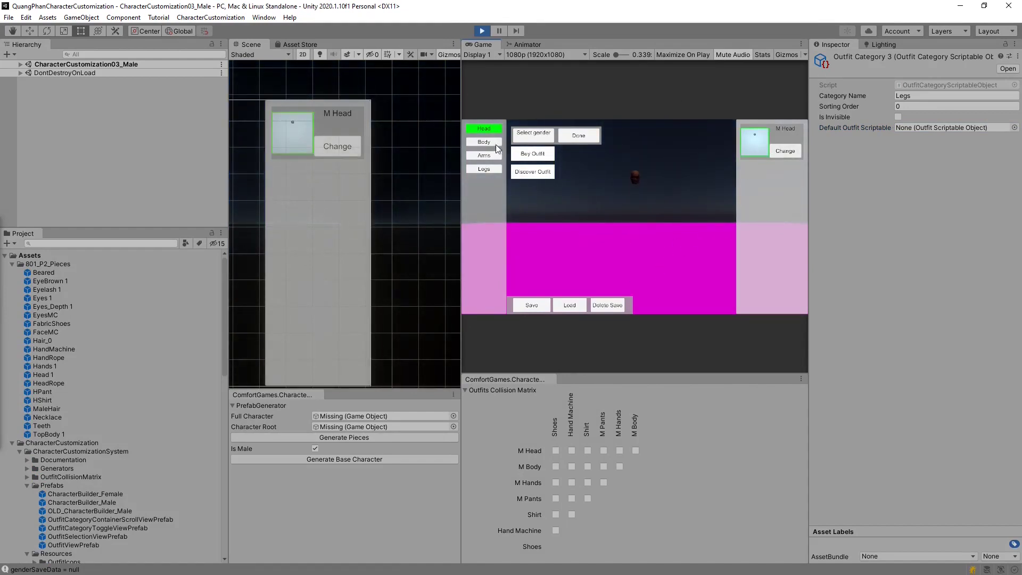
click(494, 143)
click(783, 151)
click(779, 190)
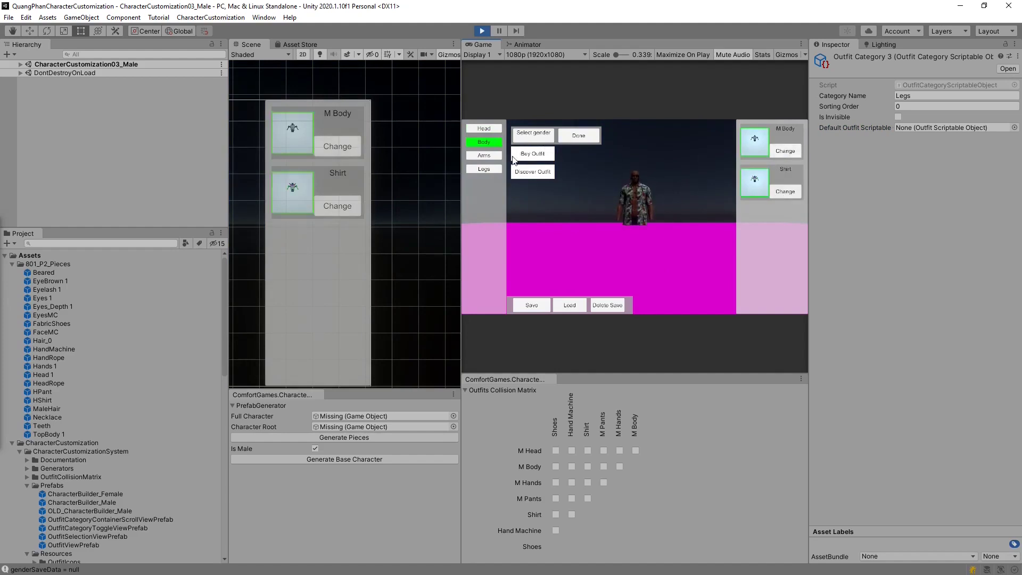
- Equip the M Hands outfit and buy the Hand Machine outfit in the Arms category
click(482, 156)
click(781, 151)
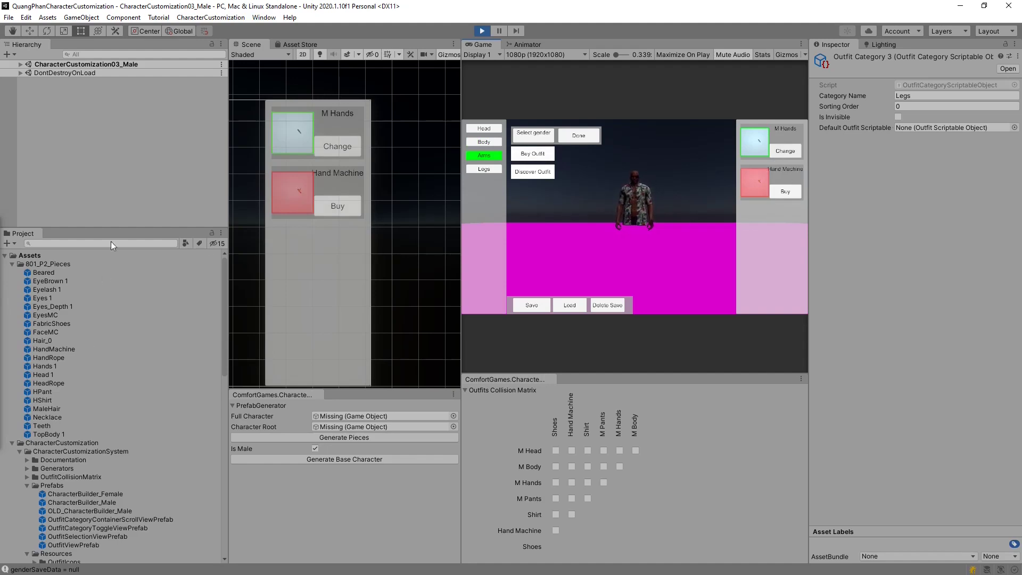
click(777, 192)
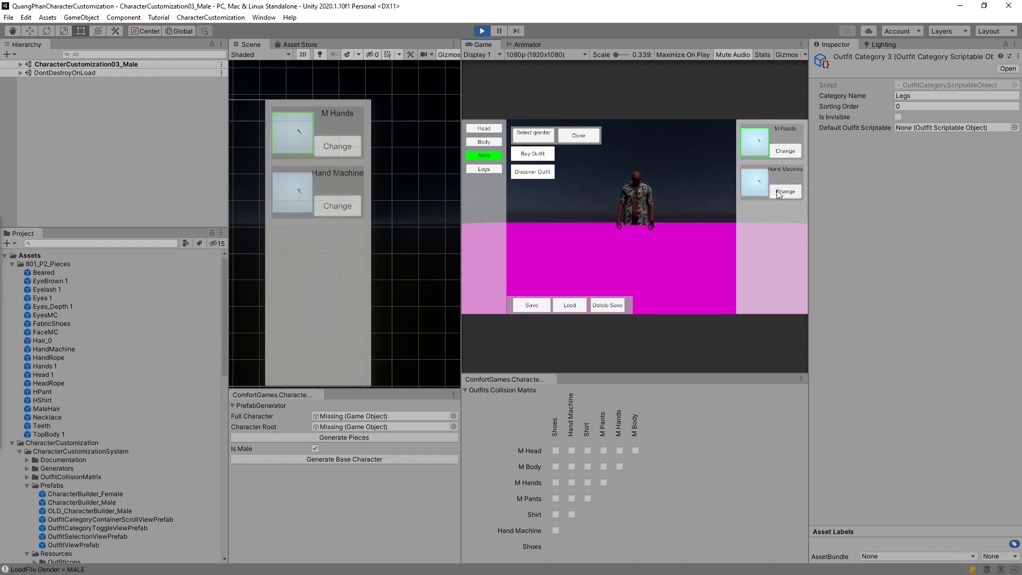
click(20, 64)
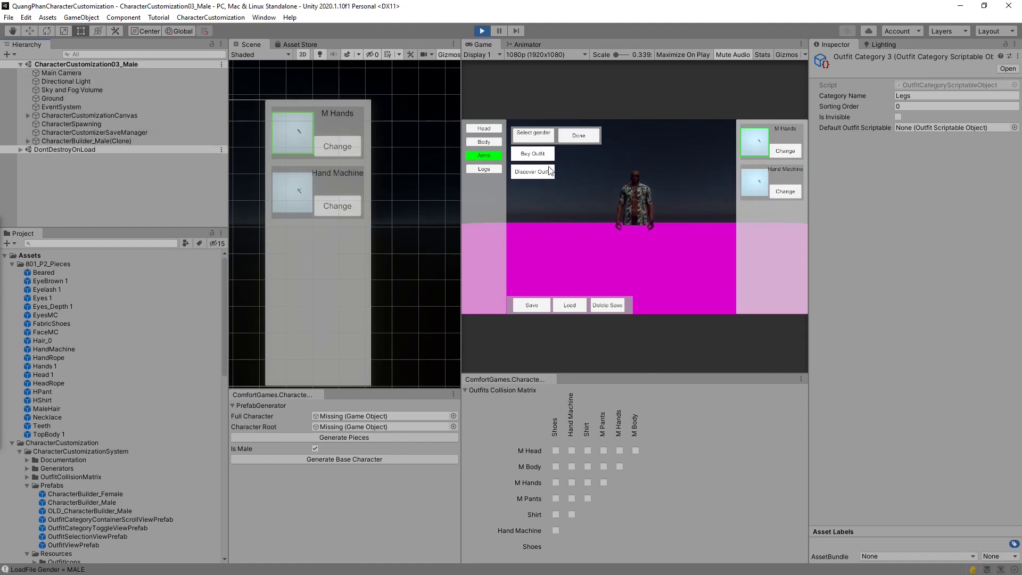
click(533, 154)
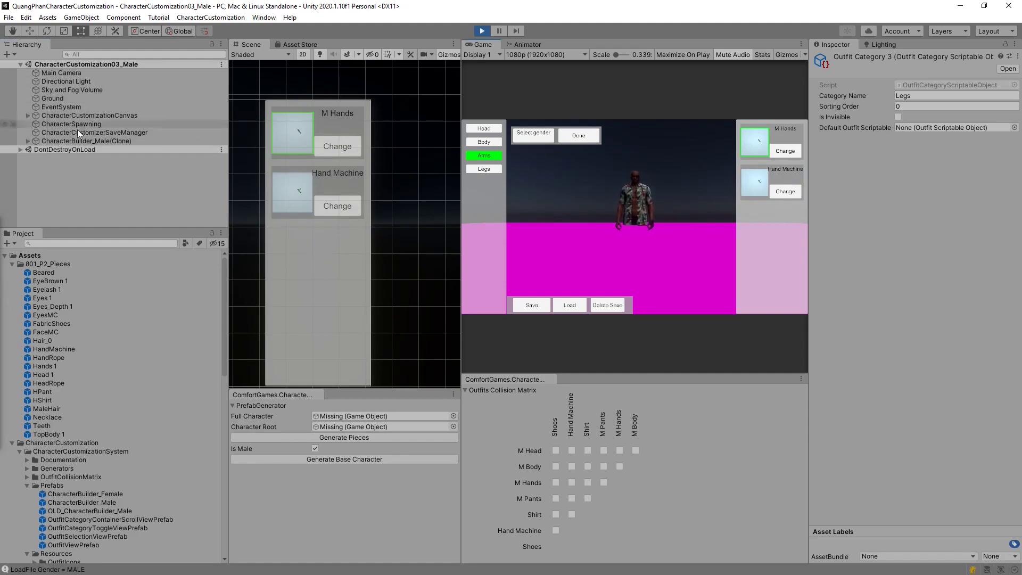
- Switch the Scene view out of 2D, frame CharacterBuilder_Male(Clone) in it, and widen the view
click(303, 54)
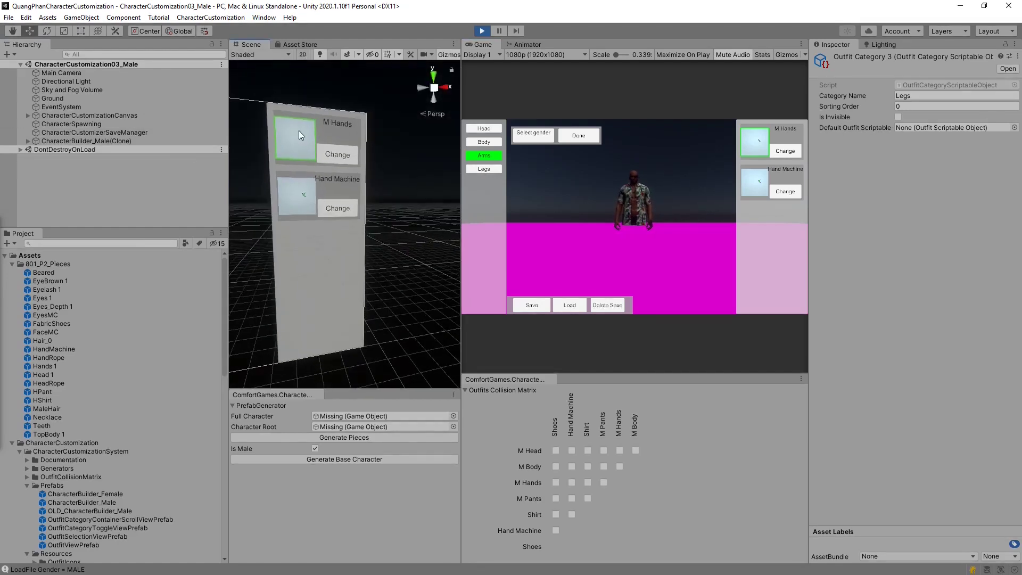
double_click(53, 124)
double_click(55, 140)
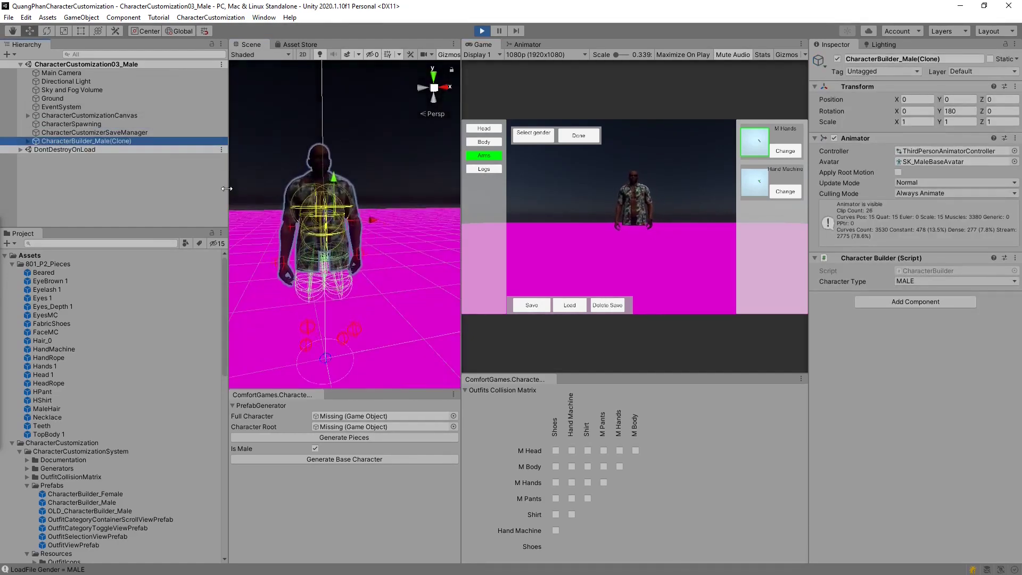
drag(227, 192, 180, 191)
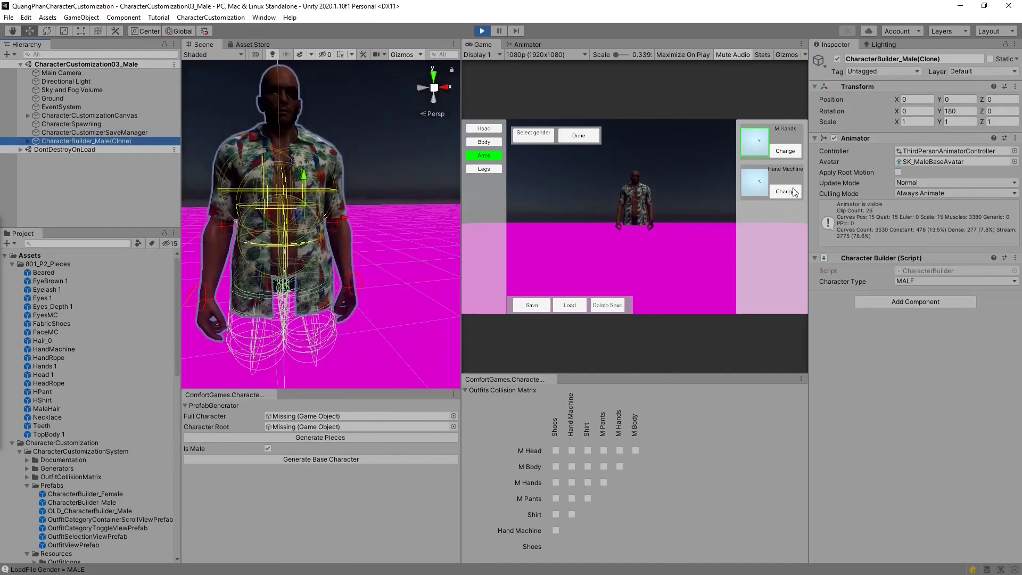
- Equip the Hand Machine outfit and inspect it up close on the character's hand
click(784, 191)
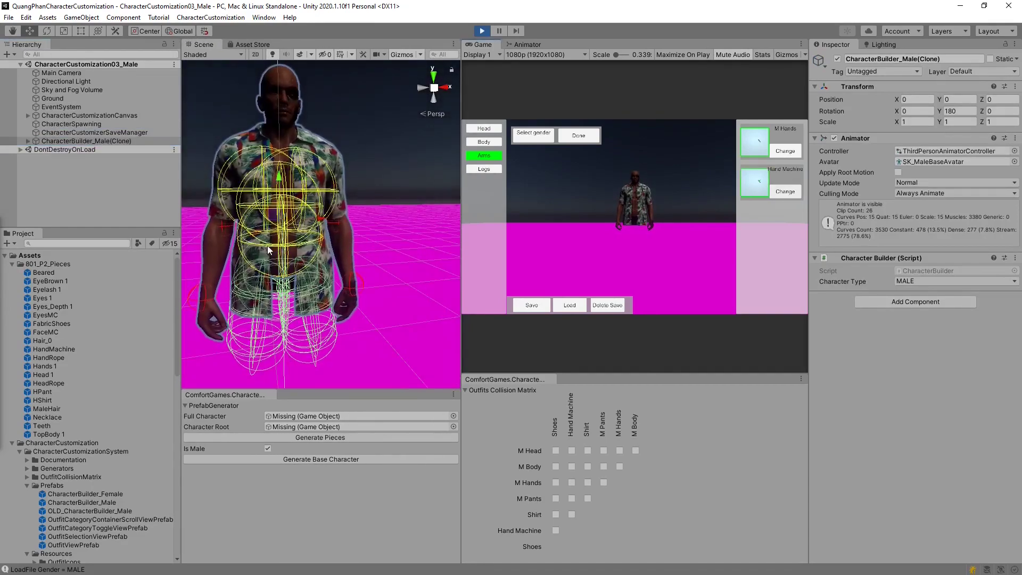
middle_drag(359, 314, 353, 217)
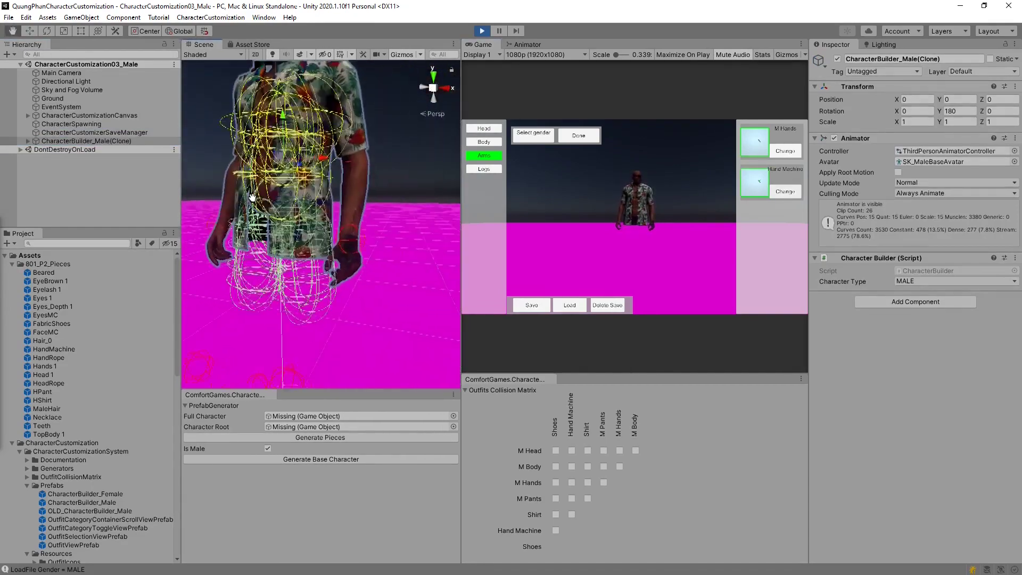
scroll(253, 198, up, 5)
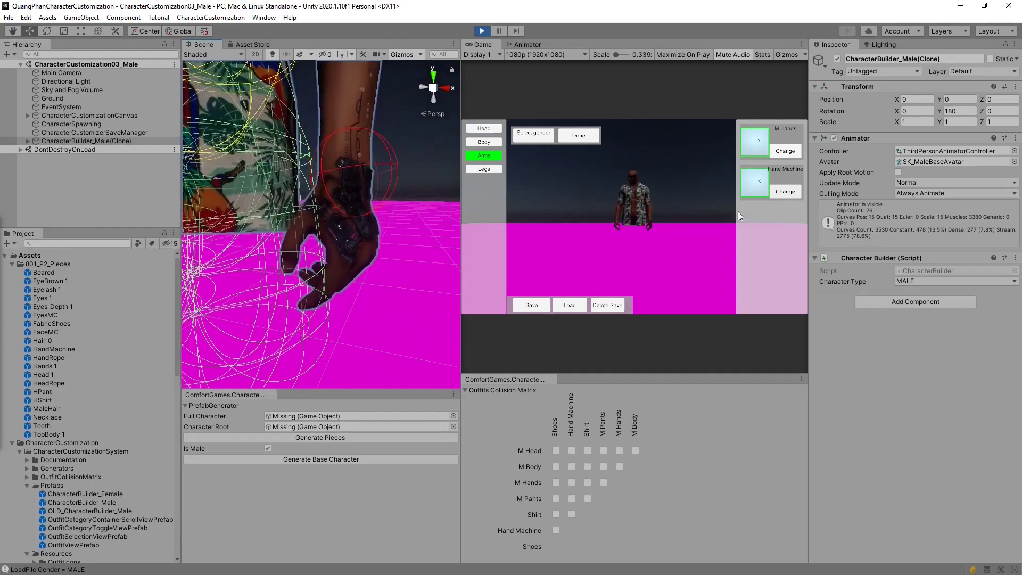
- Toggle the Hand Machine outfit off and back on to compare the character's hands
click(785, 191)
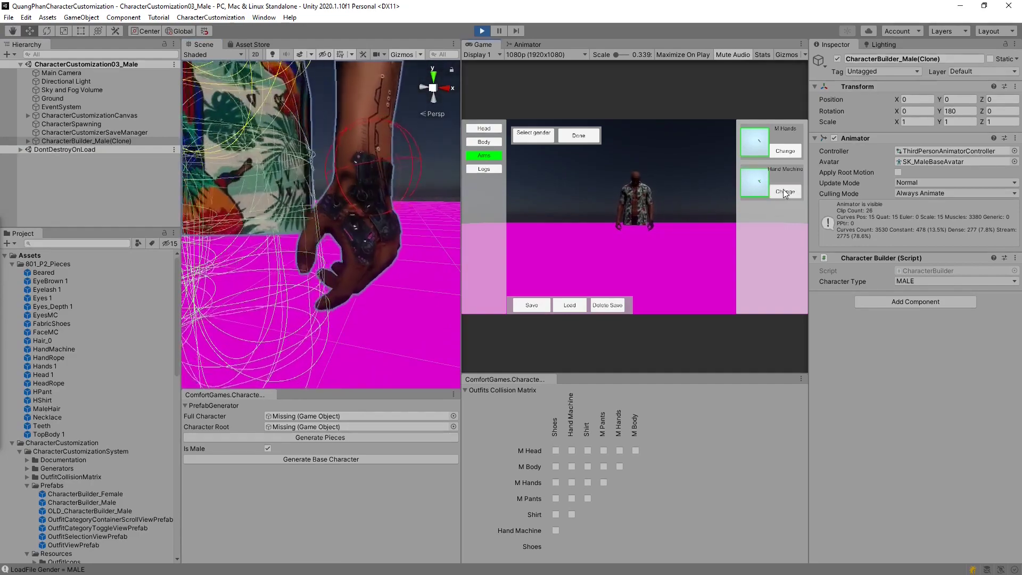
click(785, 191)
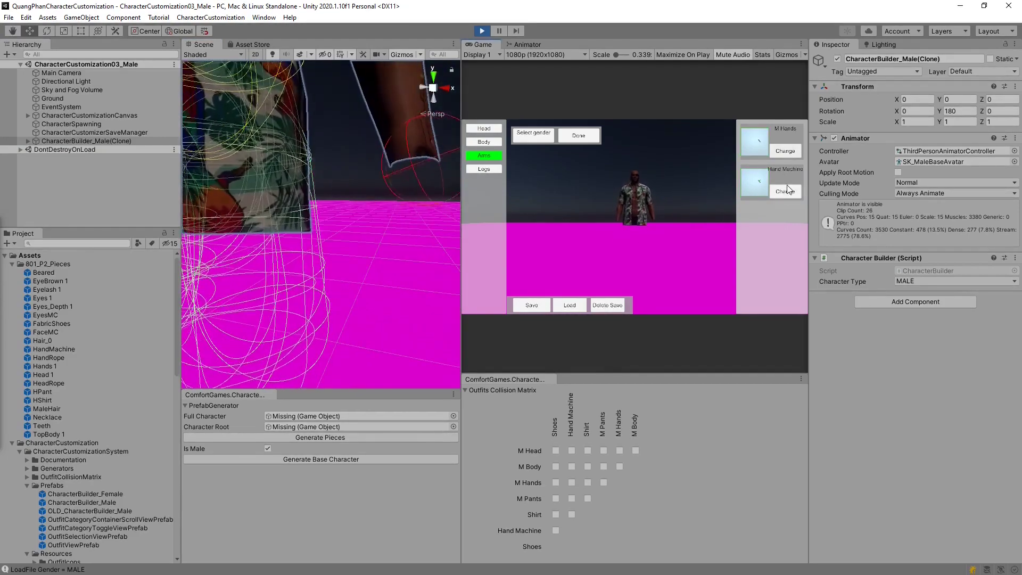
click(785, 191)
scroll(366, 235, down, 5)
scroll(363, 235, up, 3)
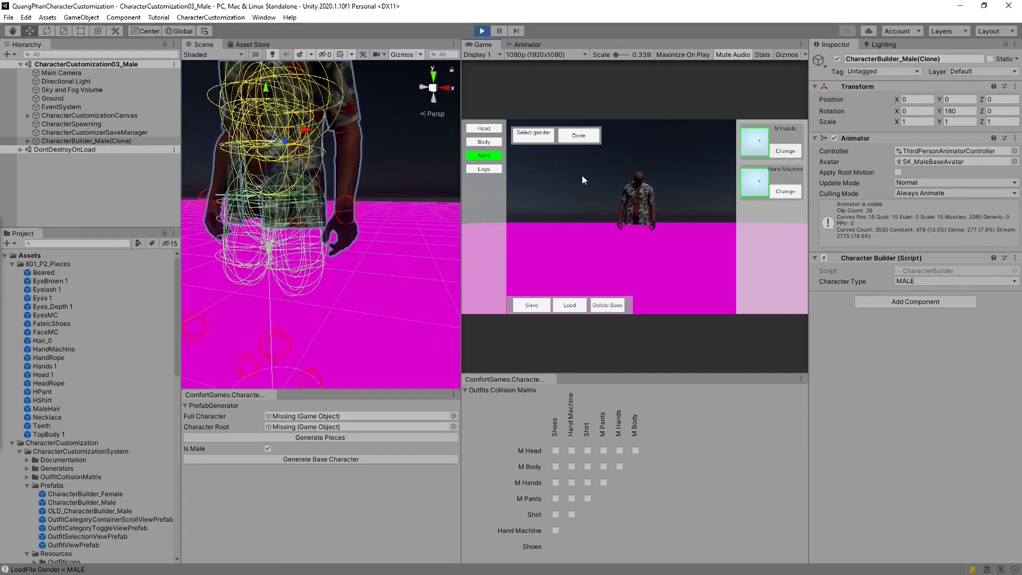
- Equip the M Pants and Shoes outfits in the Legs category and save the character
click(495, 172)
click(787, 155)
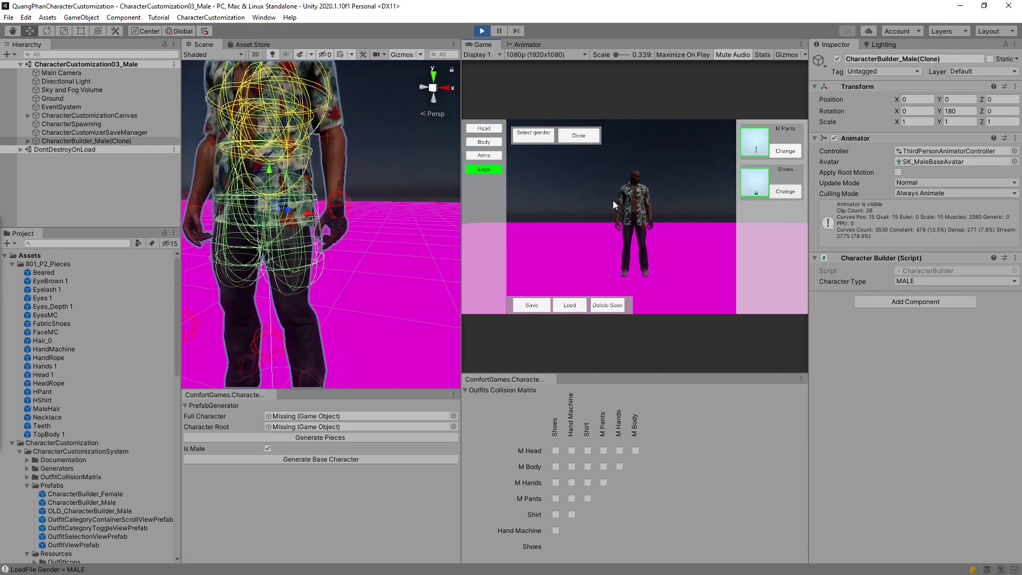
click(532, 305)
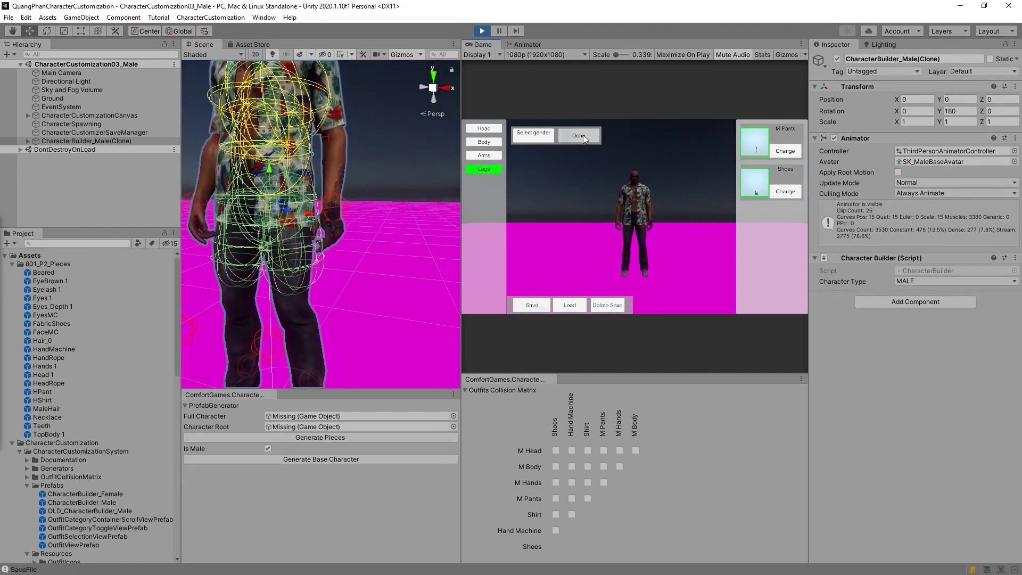
- Finish the customization to return to the game scene and inspect the dressed character from several angles
click(583, 135)
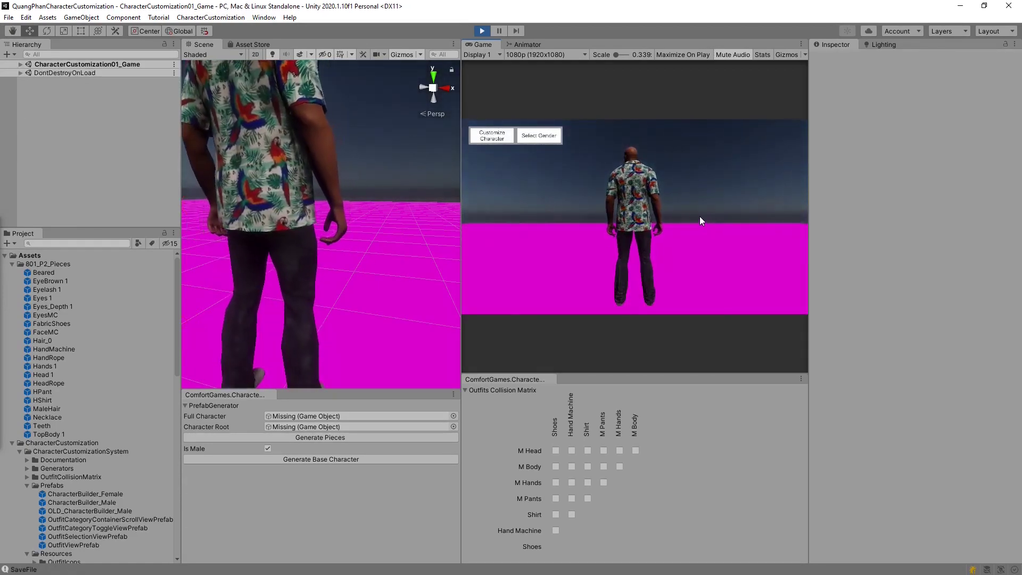
scroll(320, 223, down, 5)
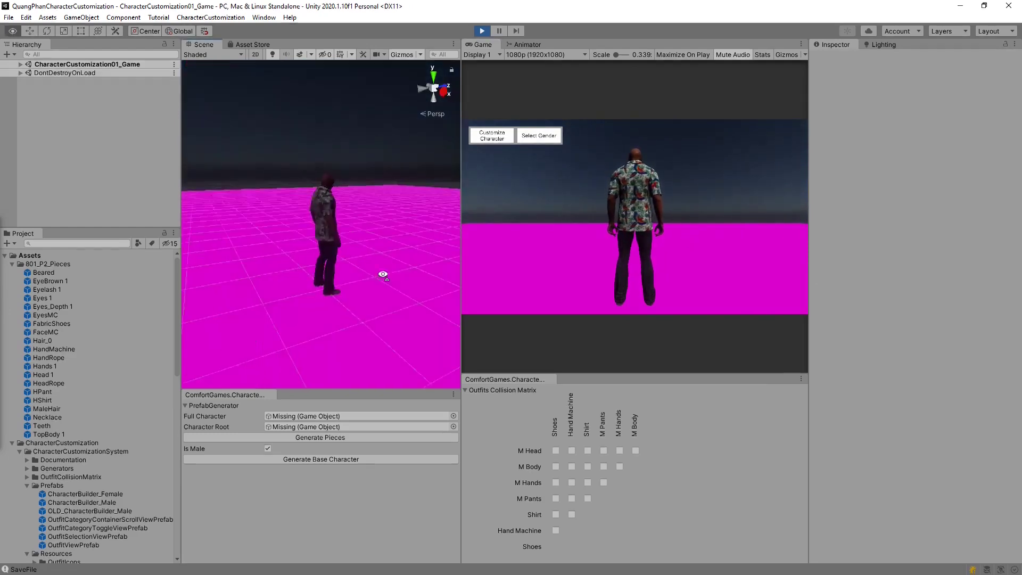
mouse_move(320, 224)
right_down()
mouse_move(347, 239)
mouse_move(299, 230)
mouse_move(335, 292)
mouse_move(331, 240)
right_up()
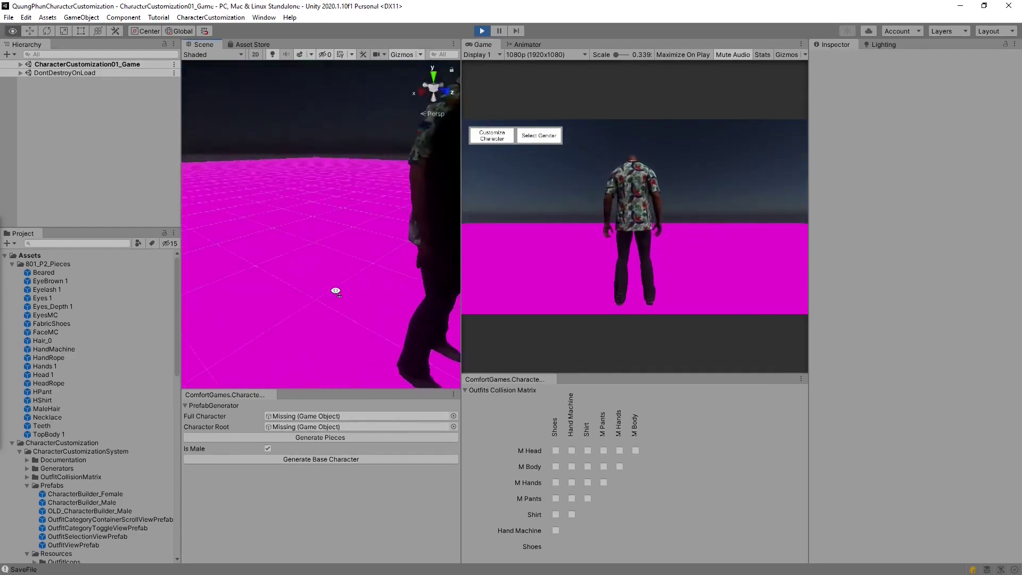
scroll(315, 247, down, 3)
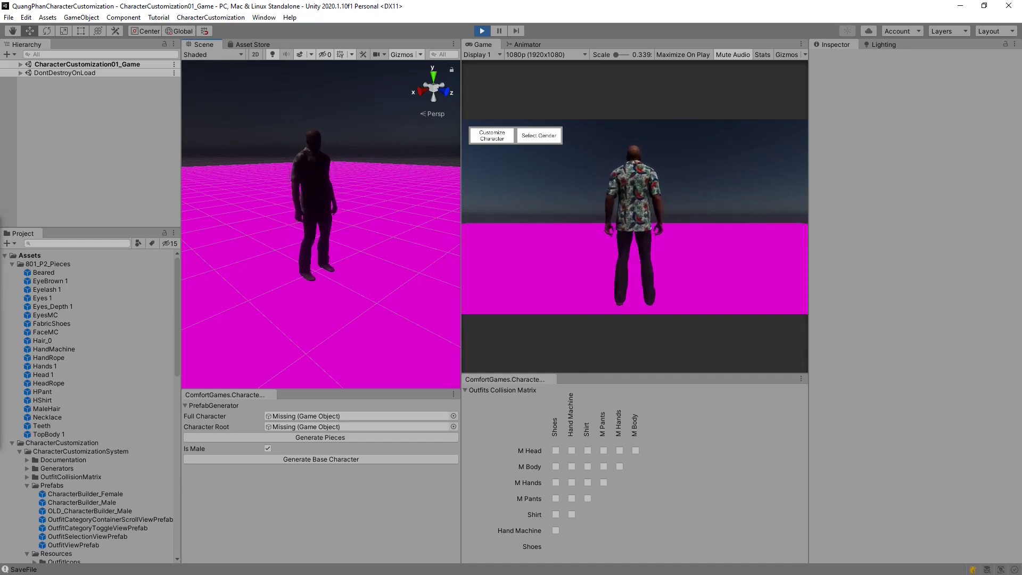
scroll(345, 211, up, 2)
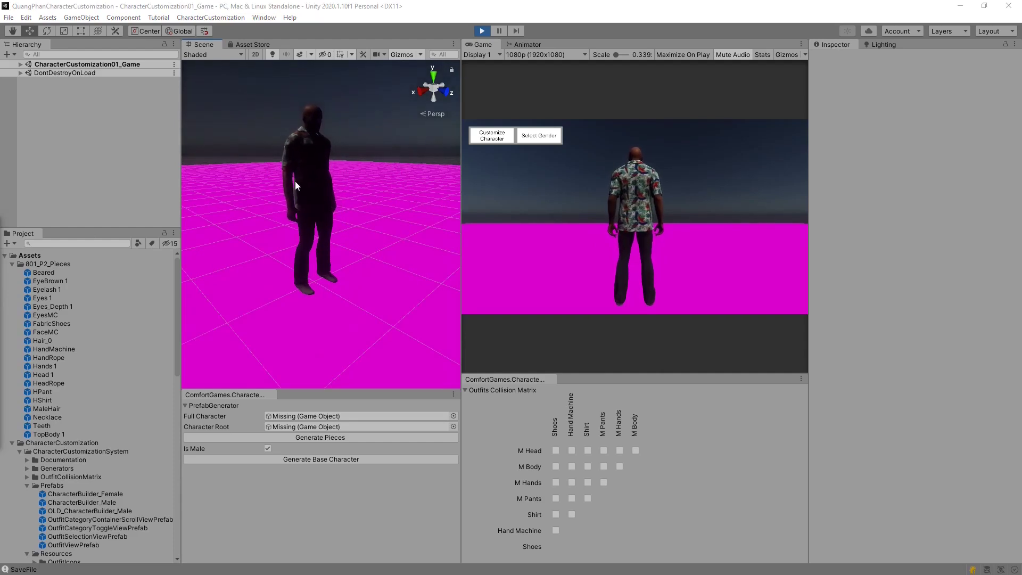
- Reopen the character customization screen and toggle the M Head outfit in the Head category
click(499, 138)
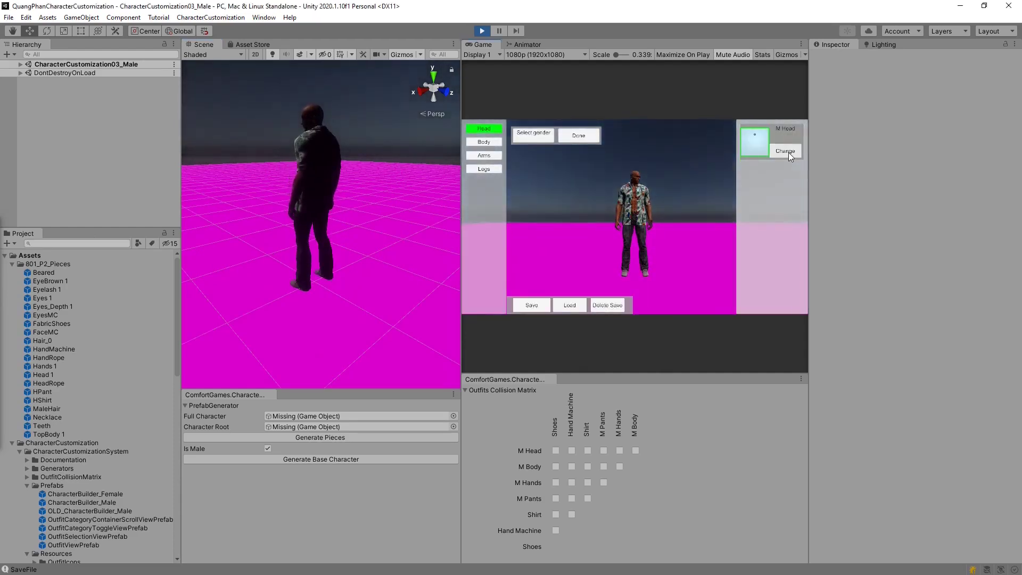
click(788, 152)
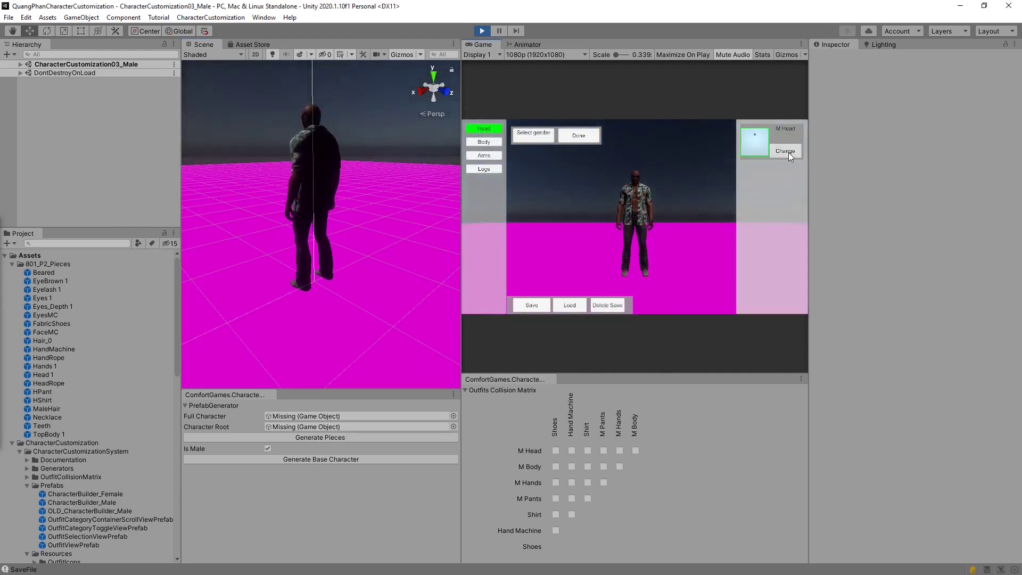